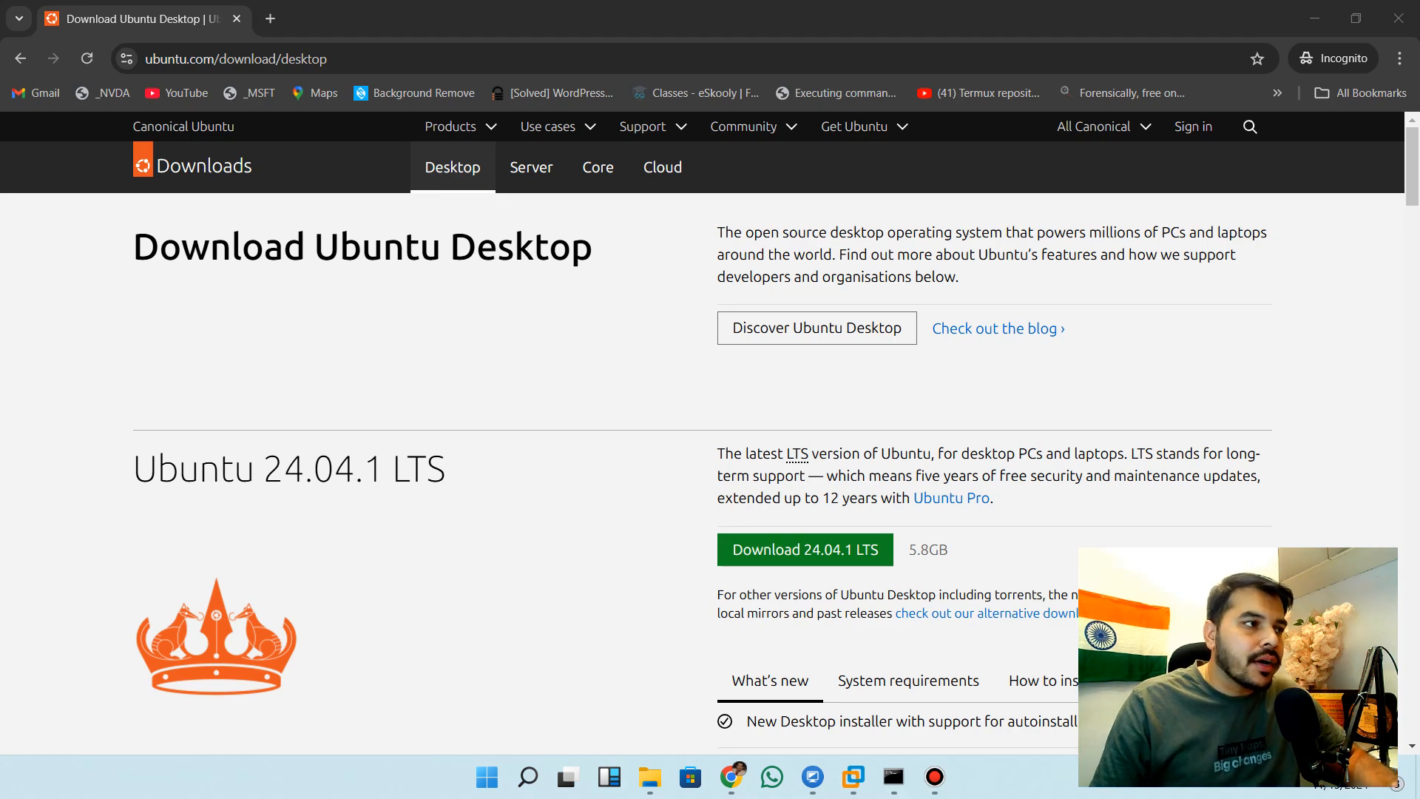
Search the web for Ubuntu downloads in a new tab and open the official Download Ubuntu Desktop page
left_click(271, 20)
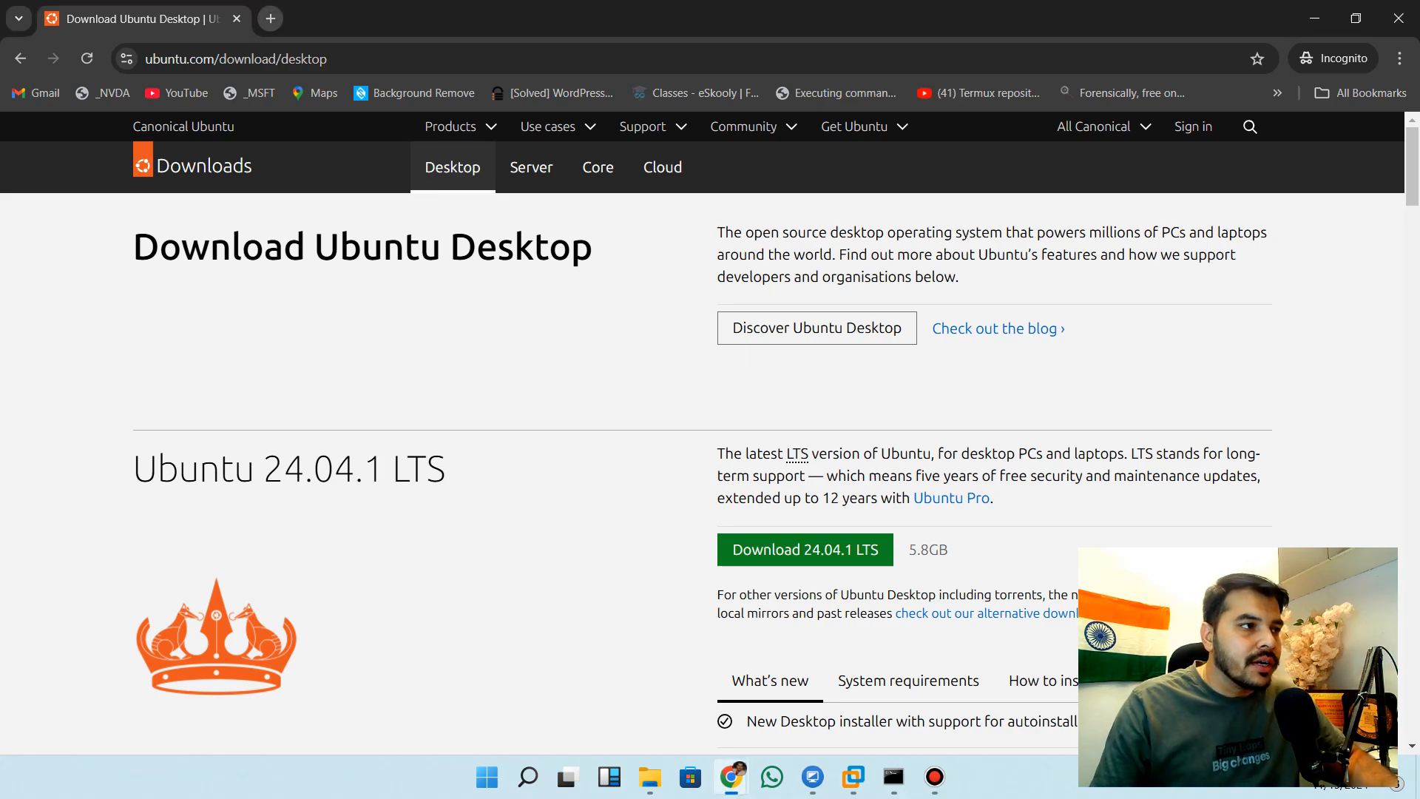
left_click(270, 18)
type("downaod")
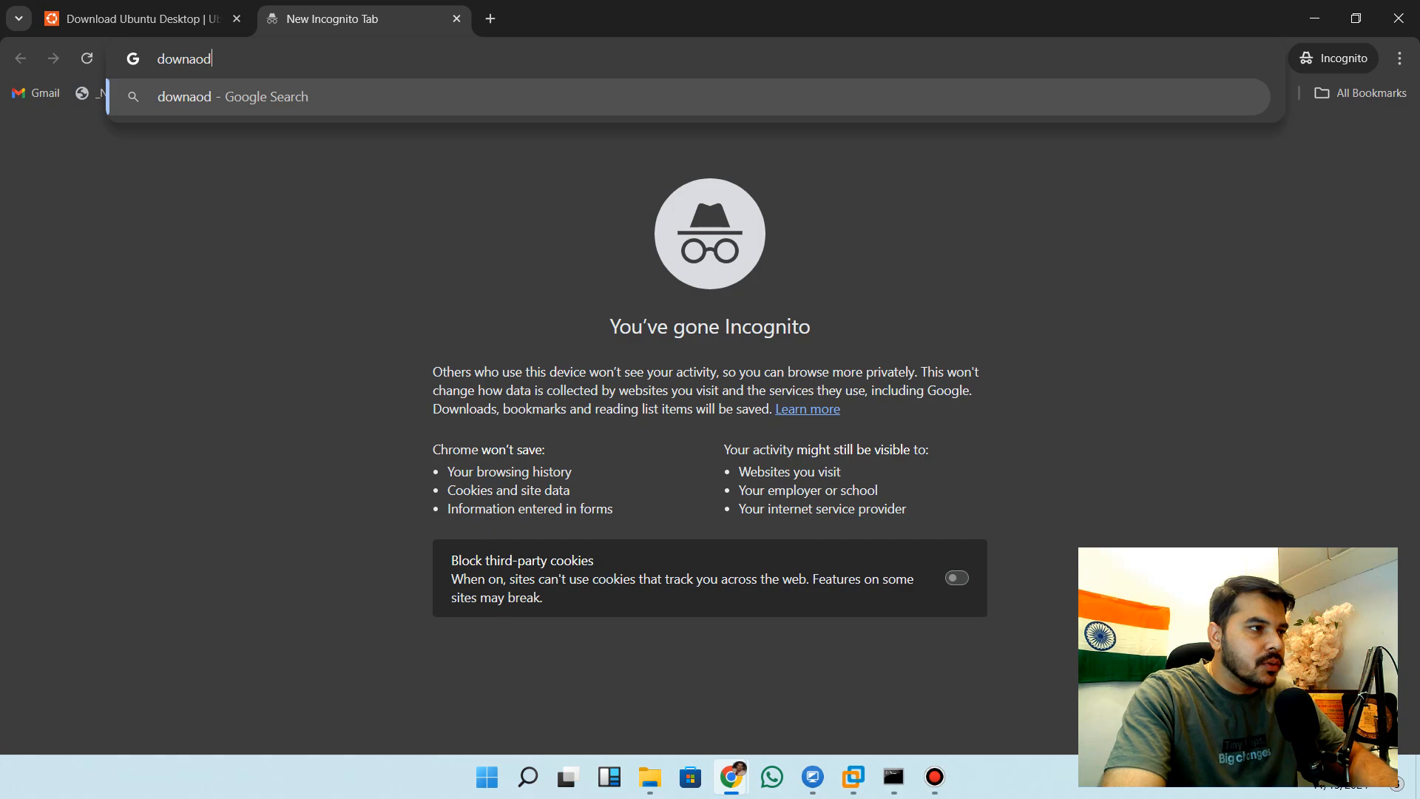
key("BackSpace")
key("BackSpace")
key("BackSpace")
type("oad ubu")
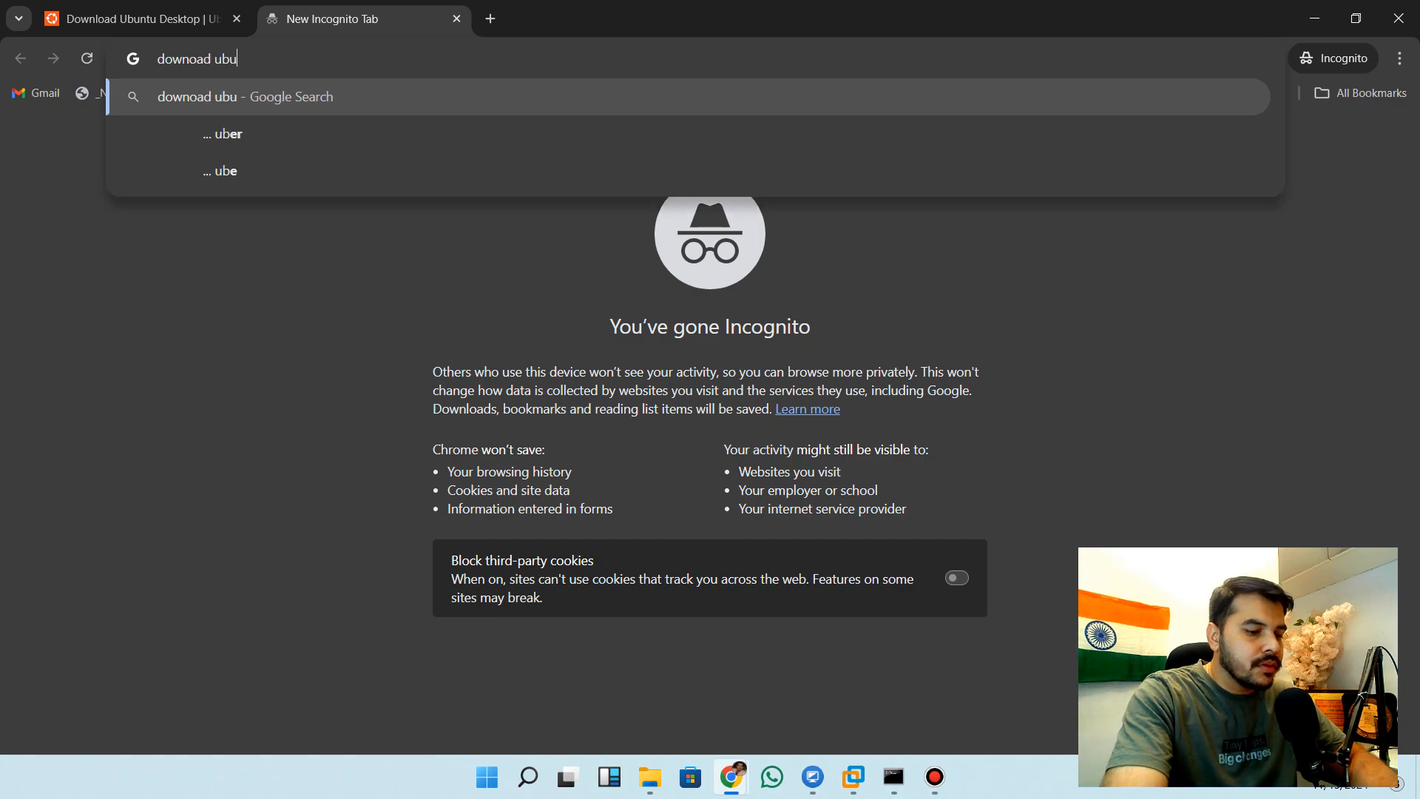
type("ntu")
key("Return")
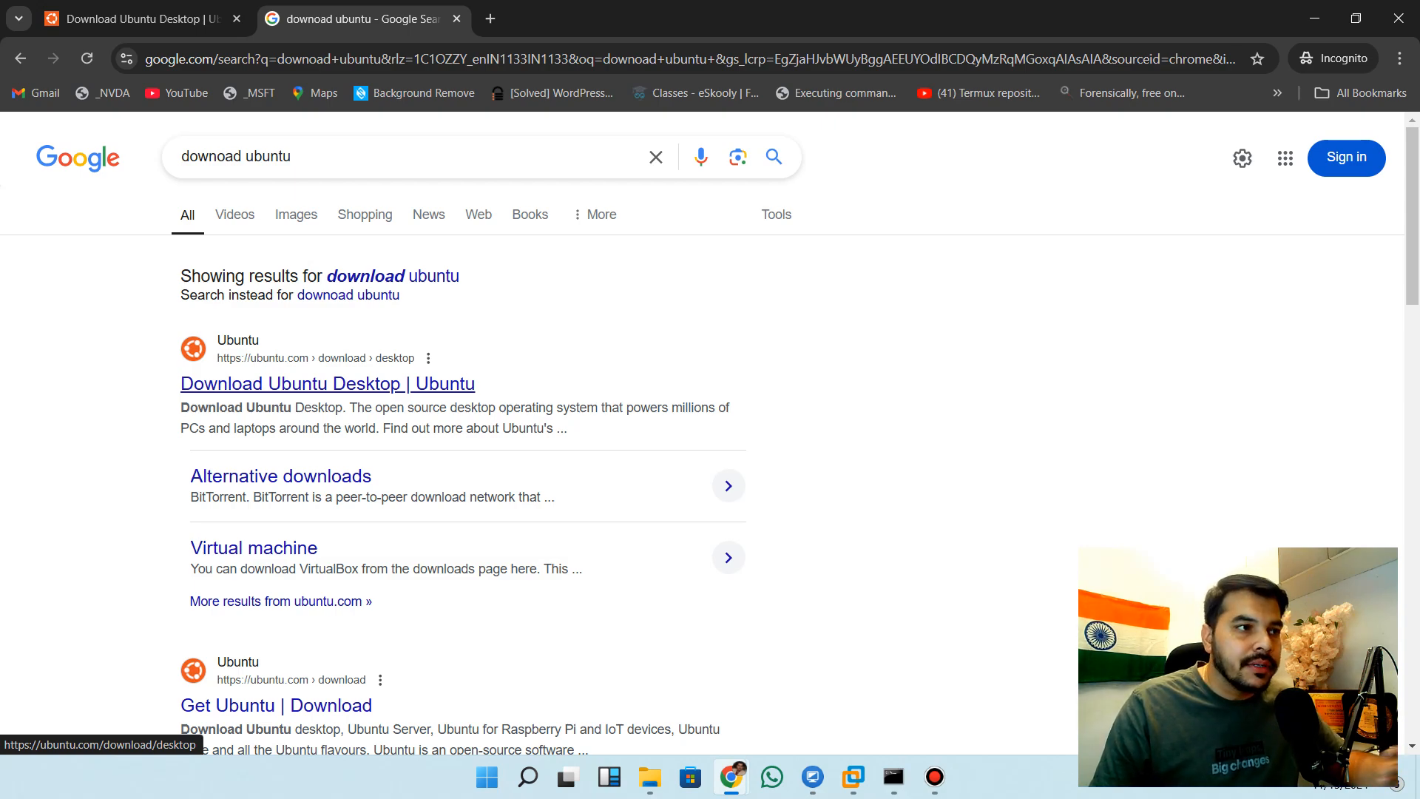
left_click(327, 383)
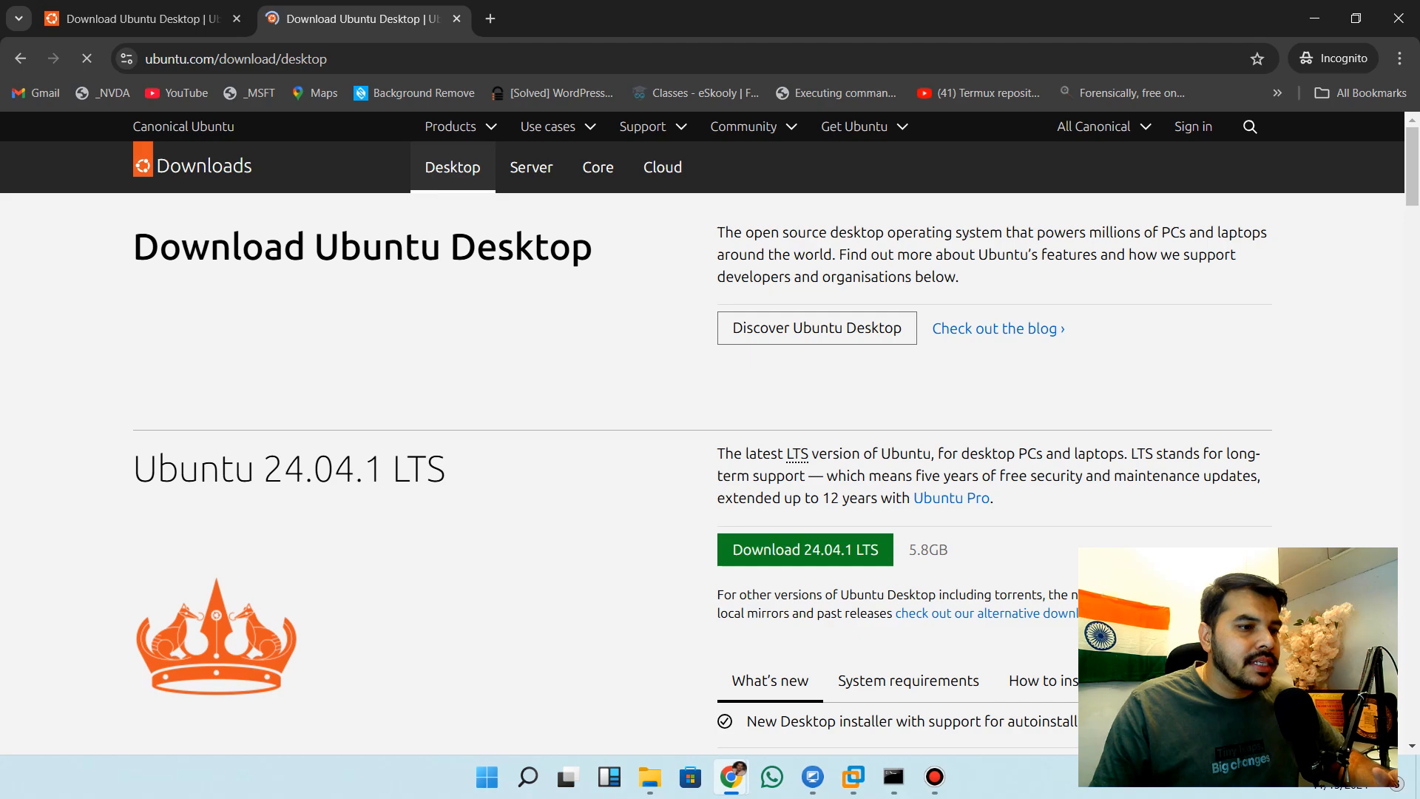
scroll(770, 444, "down", 2)
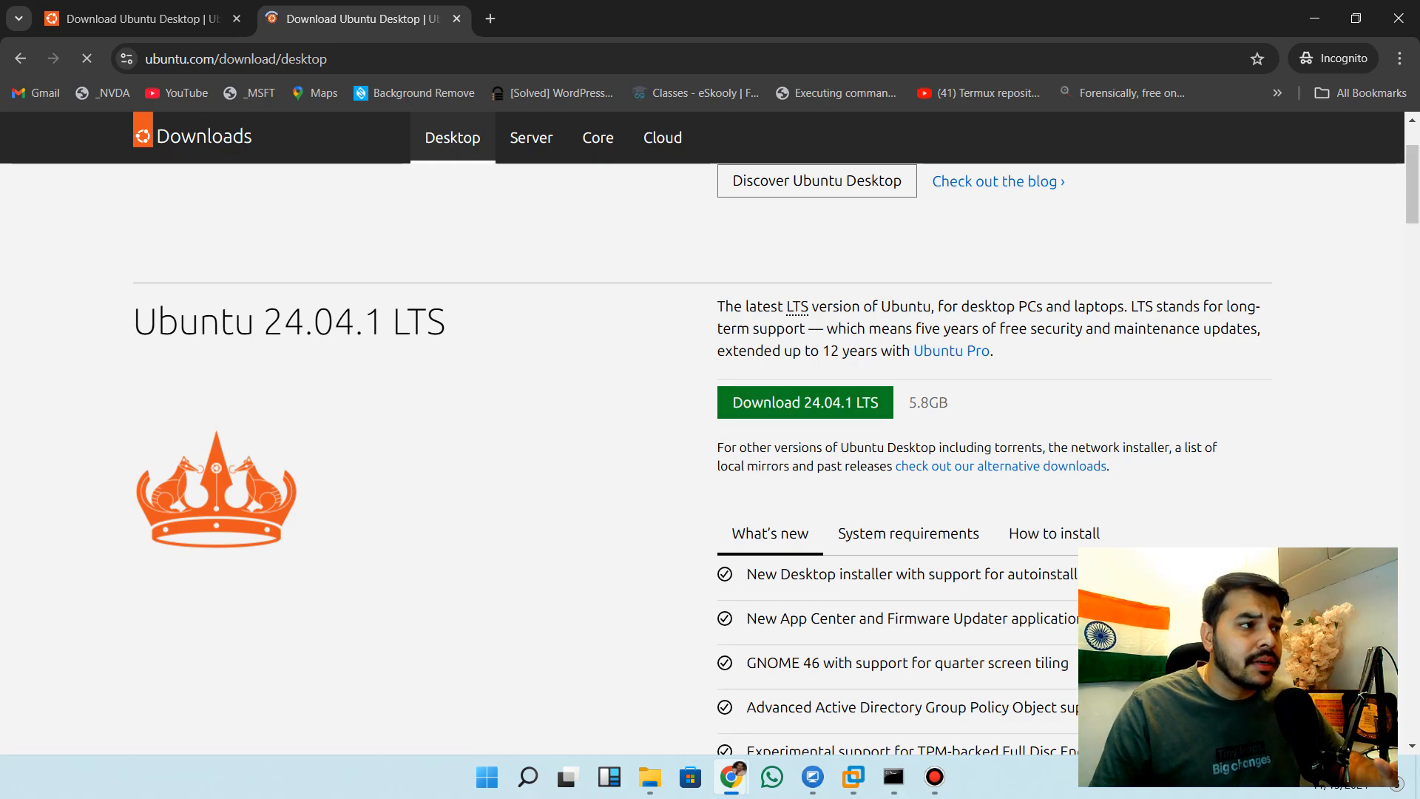
Return to the already open Ubuntu download page and review the 24.04.1 LTS download's size and feature list
left_click(141, 19)
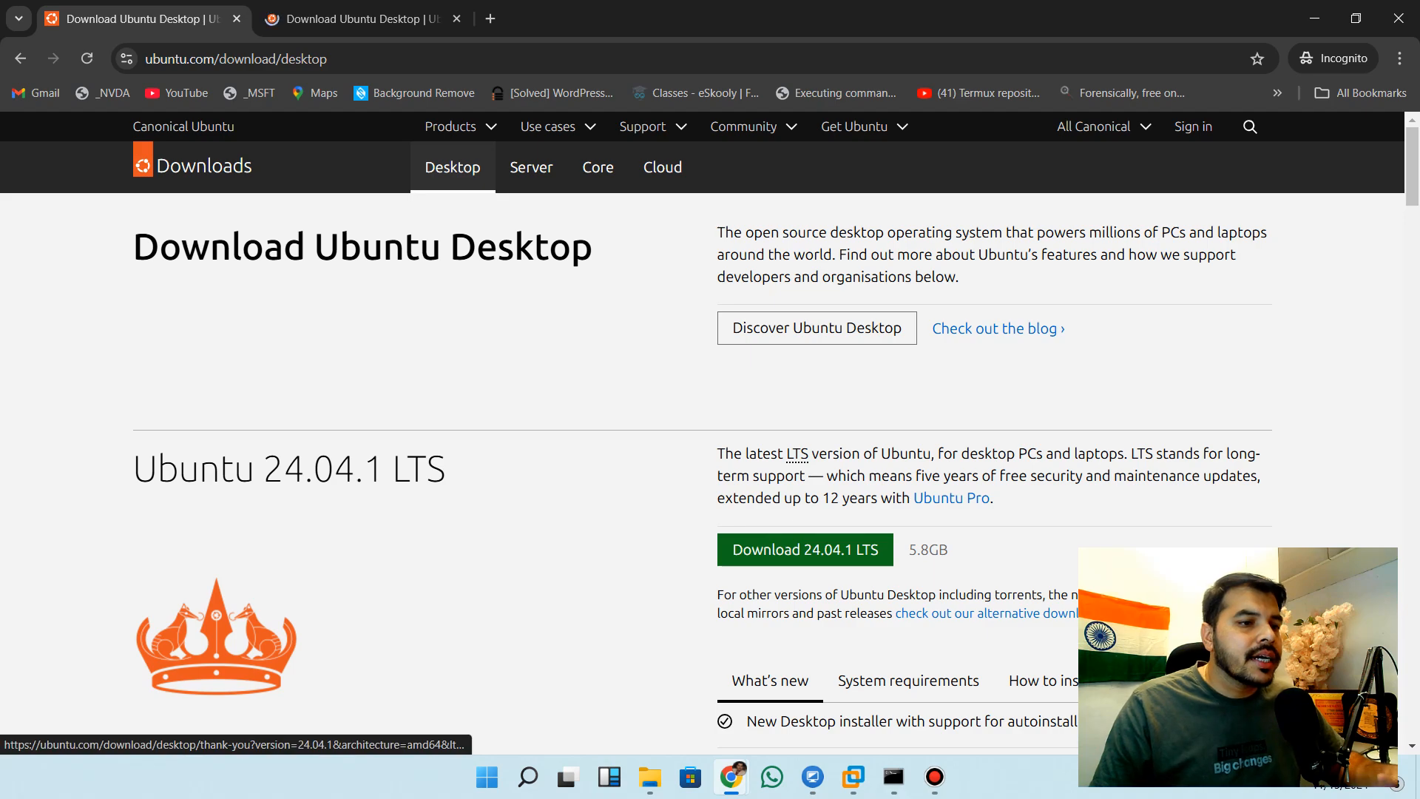
left_click_drag(909, 549, 938, 550)
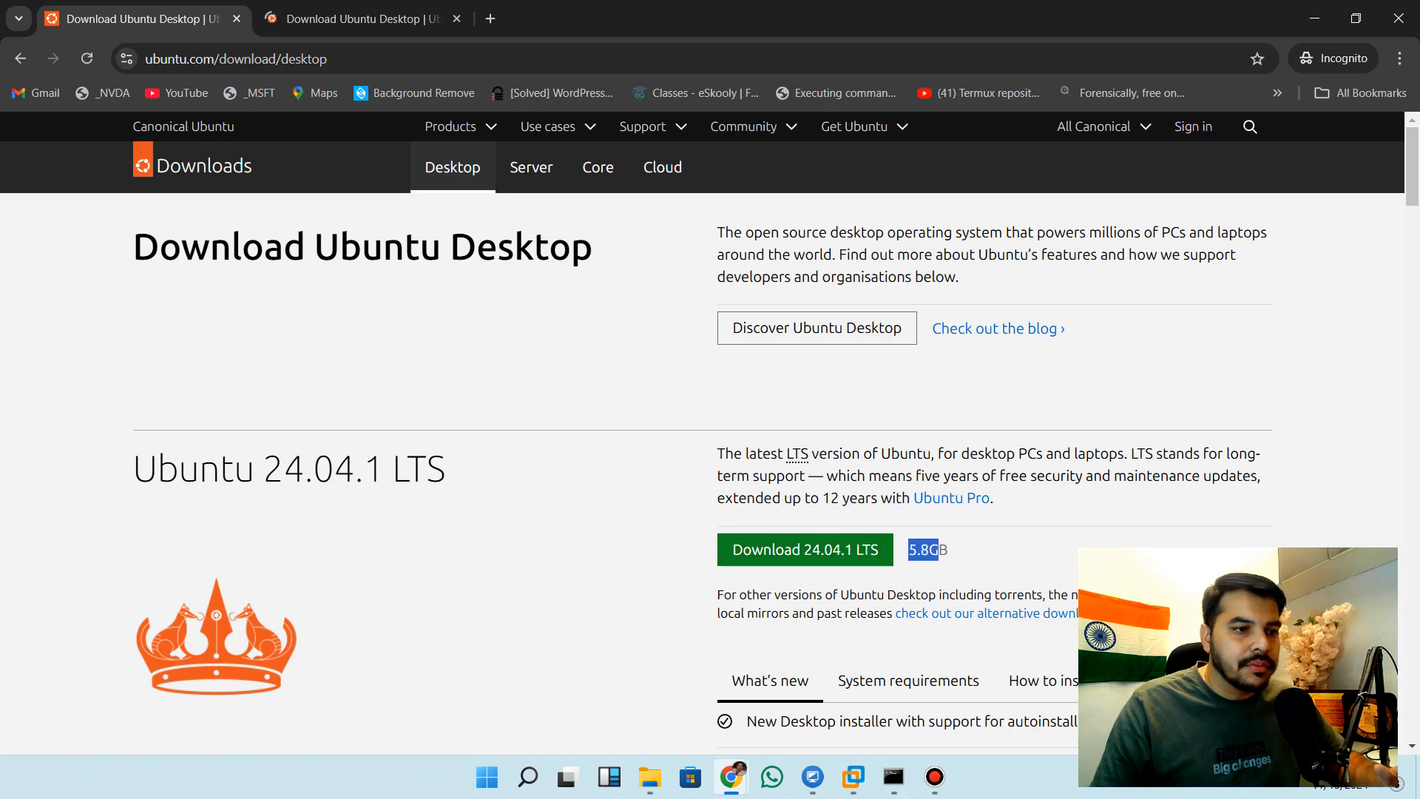
scroll(710, 444, "down", 2)
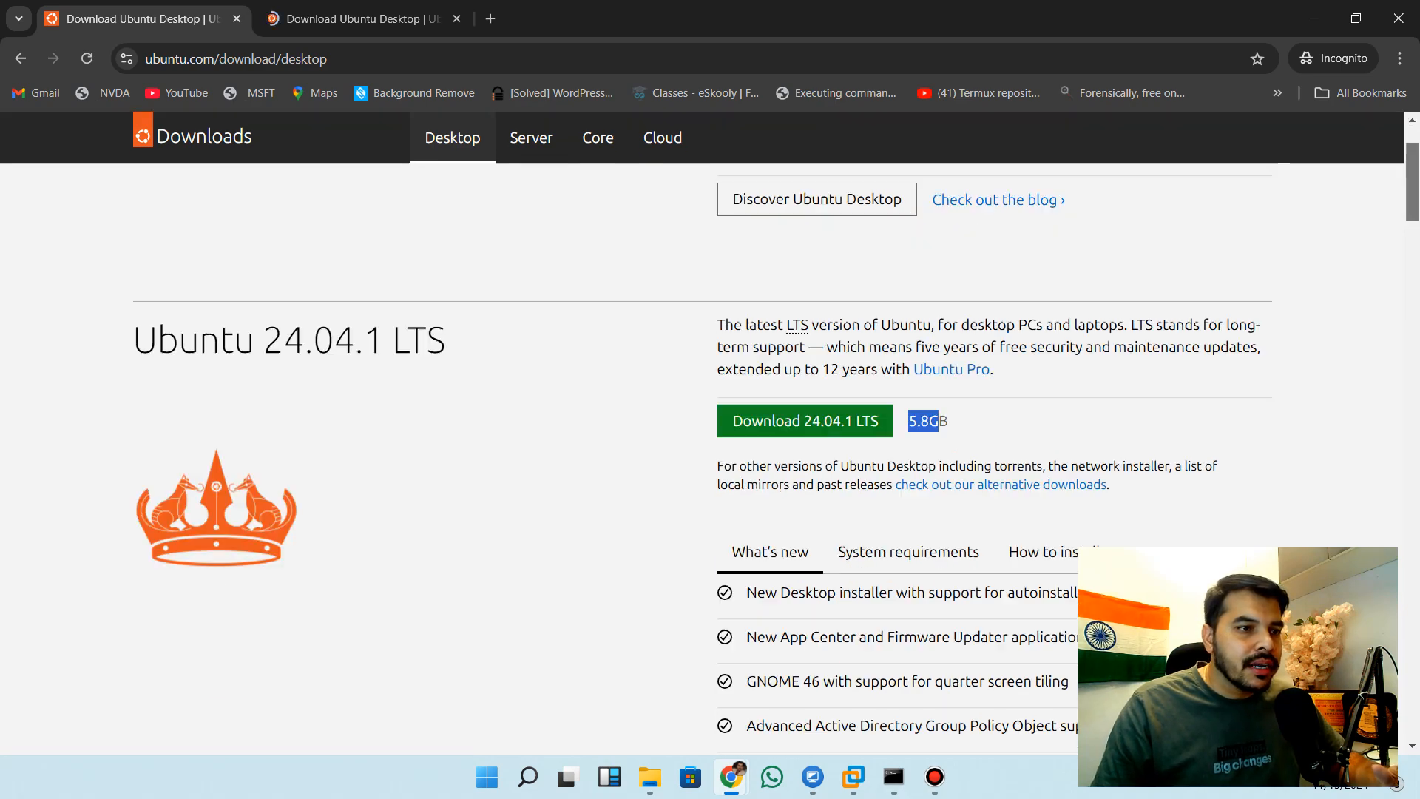
scroll(710, 444, "down", 5)
scroll(710, 444, "up", 3)
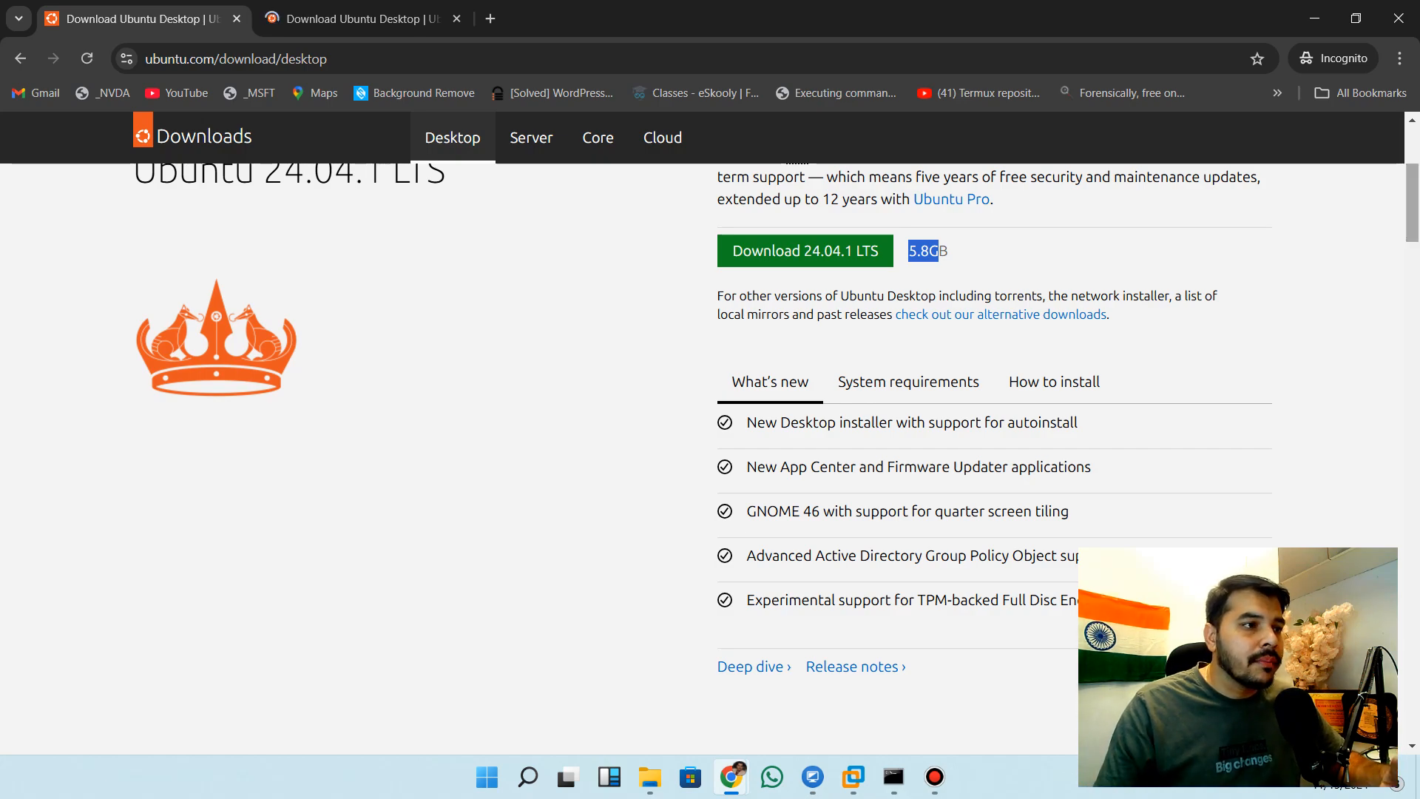
Check the ubuntu-24.04.1-desktop-amd64 disc image in File Explorer's OS folder, and put the window away
mouse_move(650, 776)
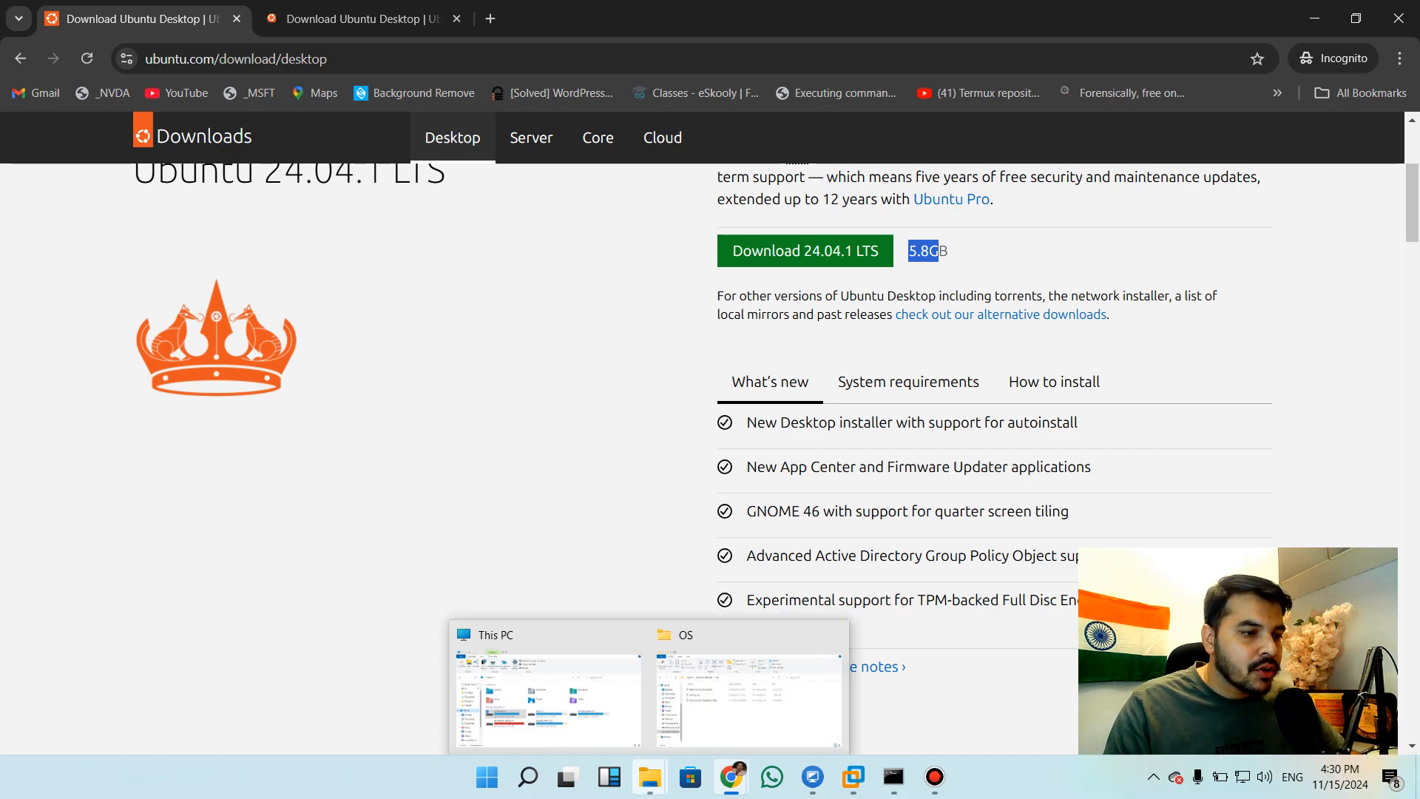
left_click(747, 695)
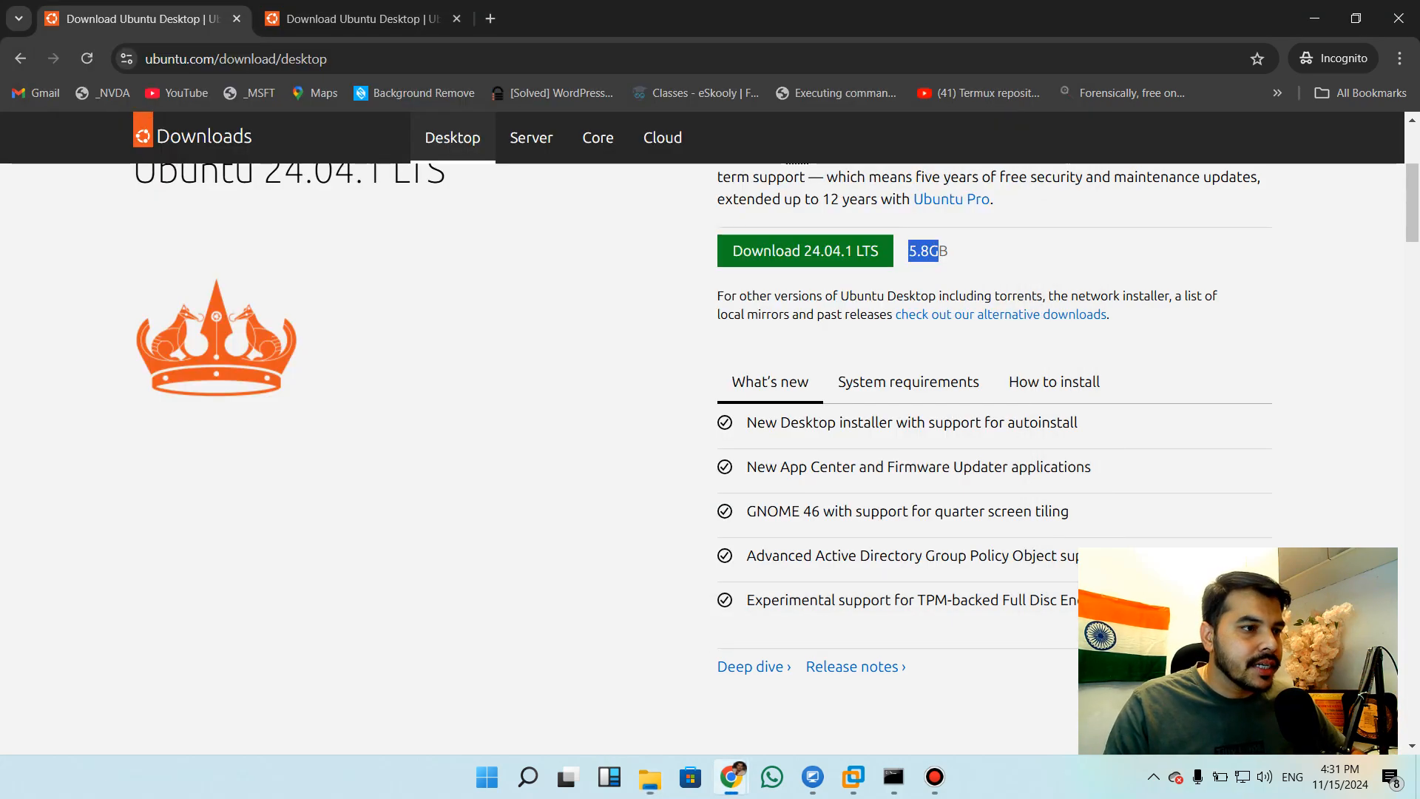
left_click(962, 38)
Switch to VMware Workstation and start creating a new virtual machine with the Typical (recommended) configuration
mouse_move(853, 777)
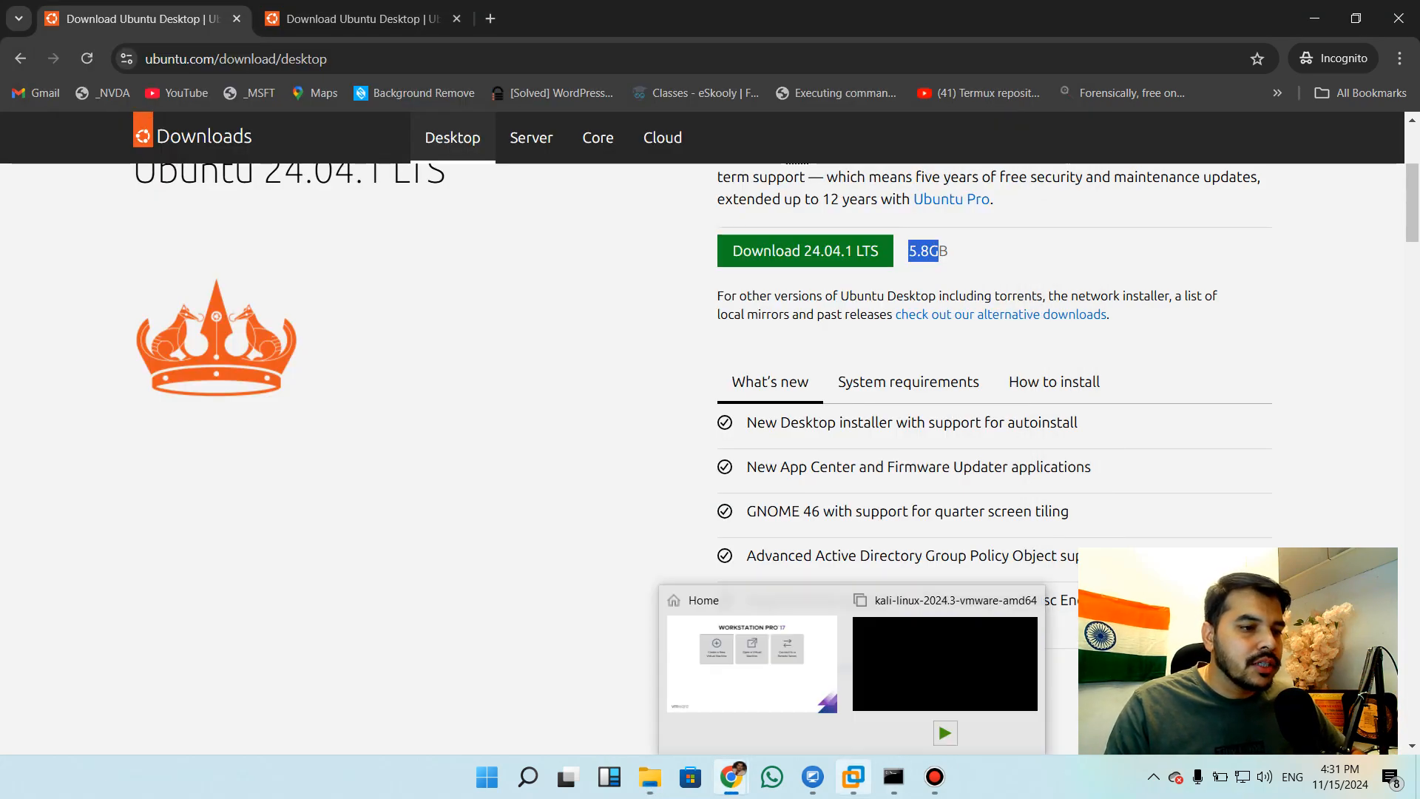
left_click(828, 601)
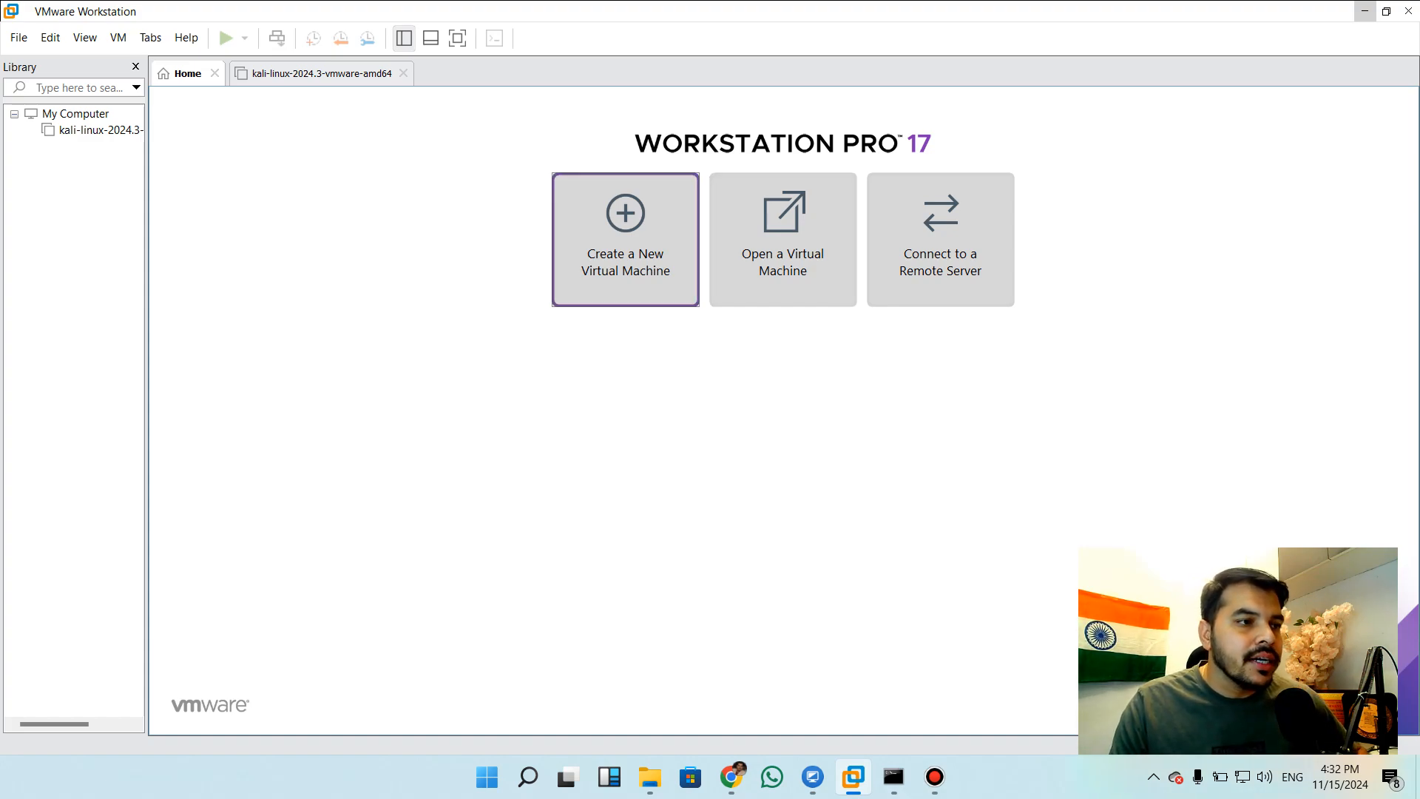
left_click(626, 239)
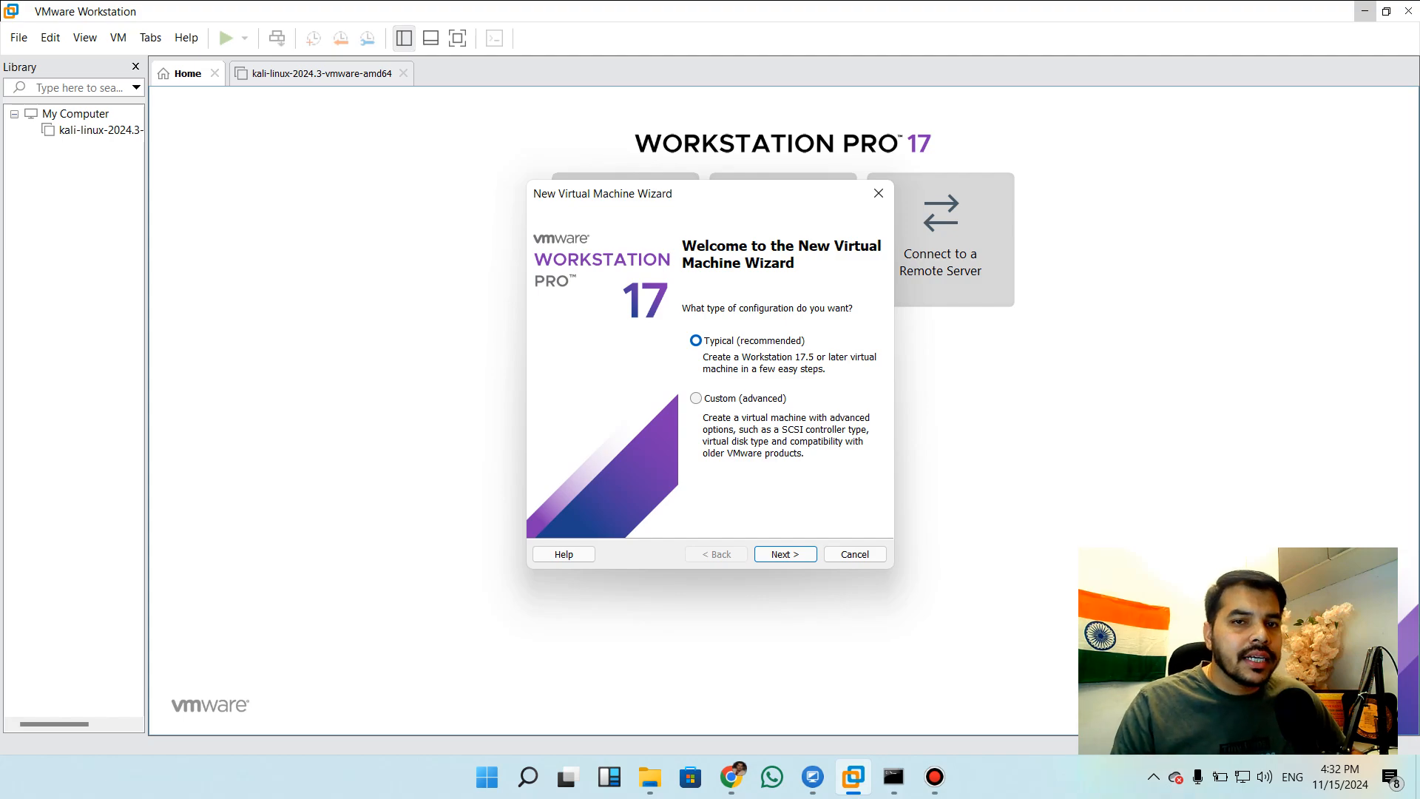
key("Return")
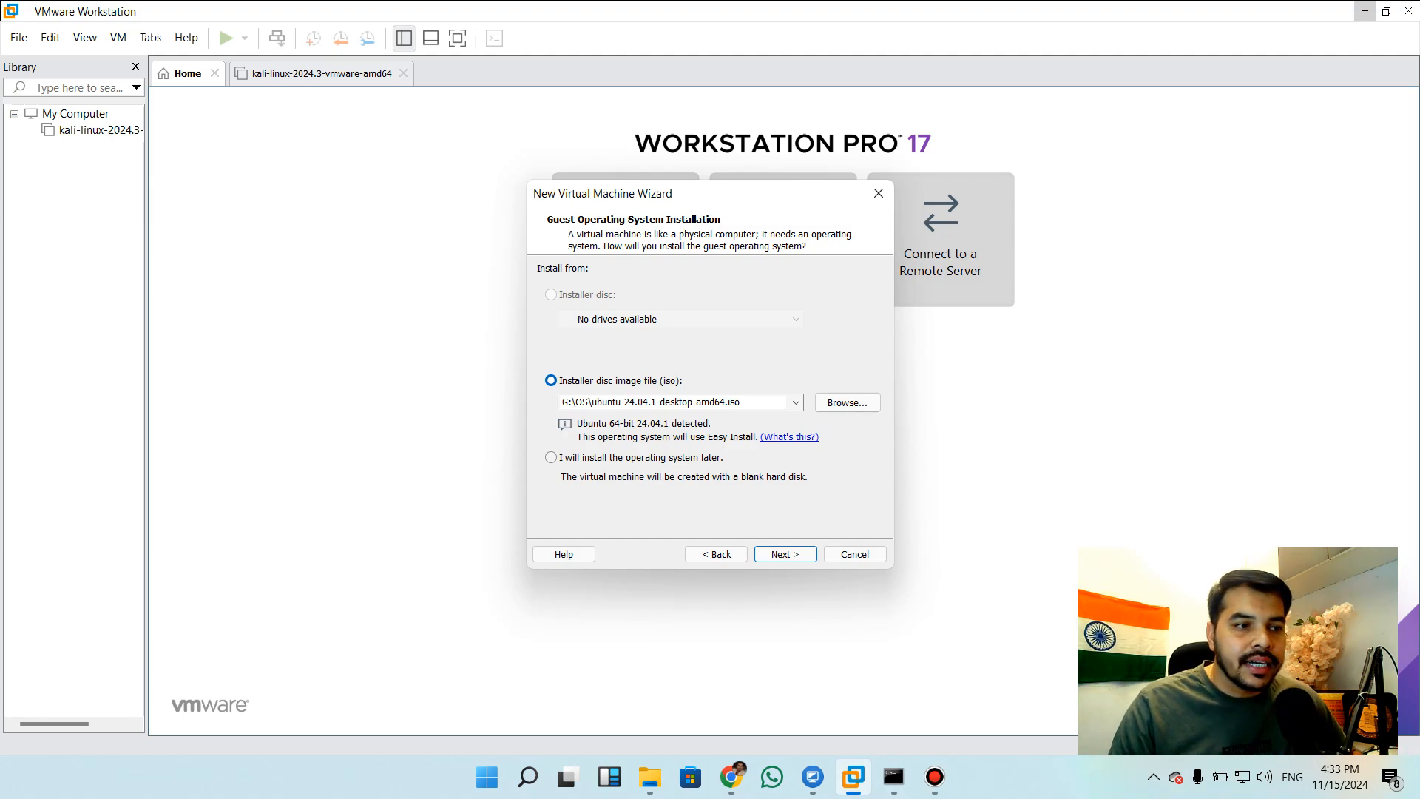
Choose ubuntu-24.04.1-desktop-amd64.iso from G:\OS as the installer disc image and continue to the Easy Install information
left_click(848, 402)
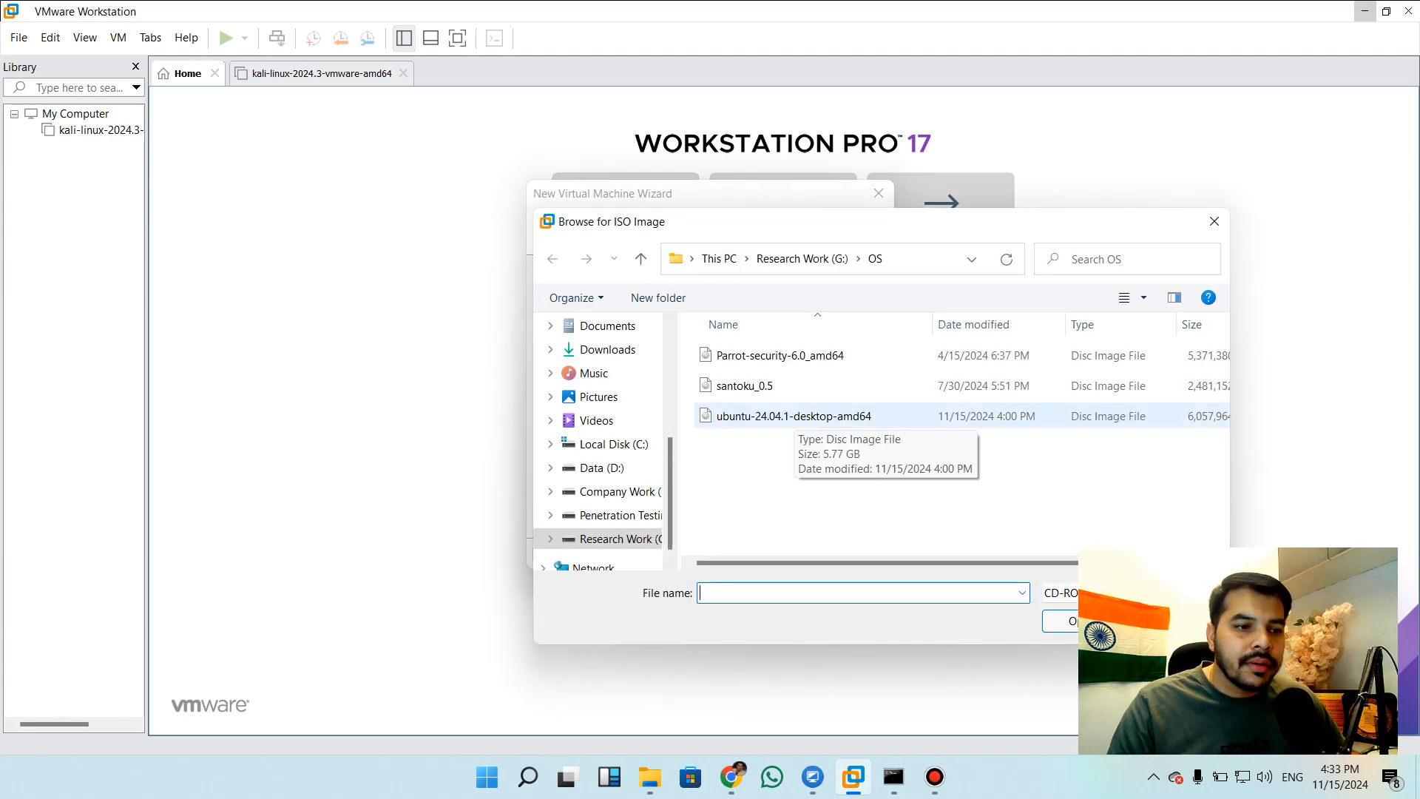
double_click(791, 415)
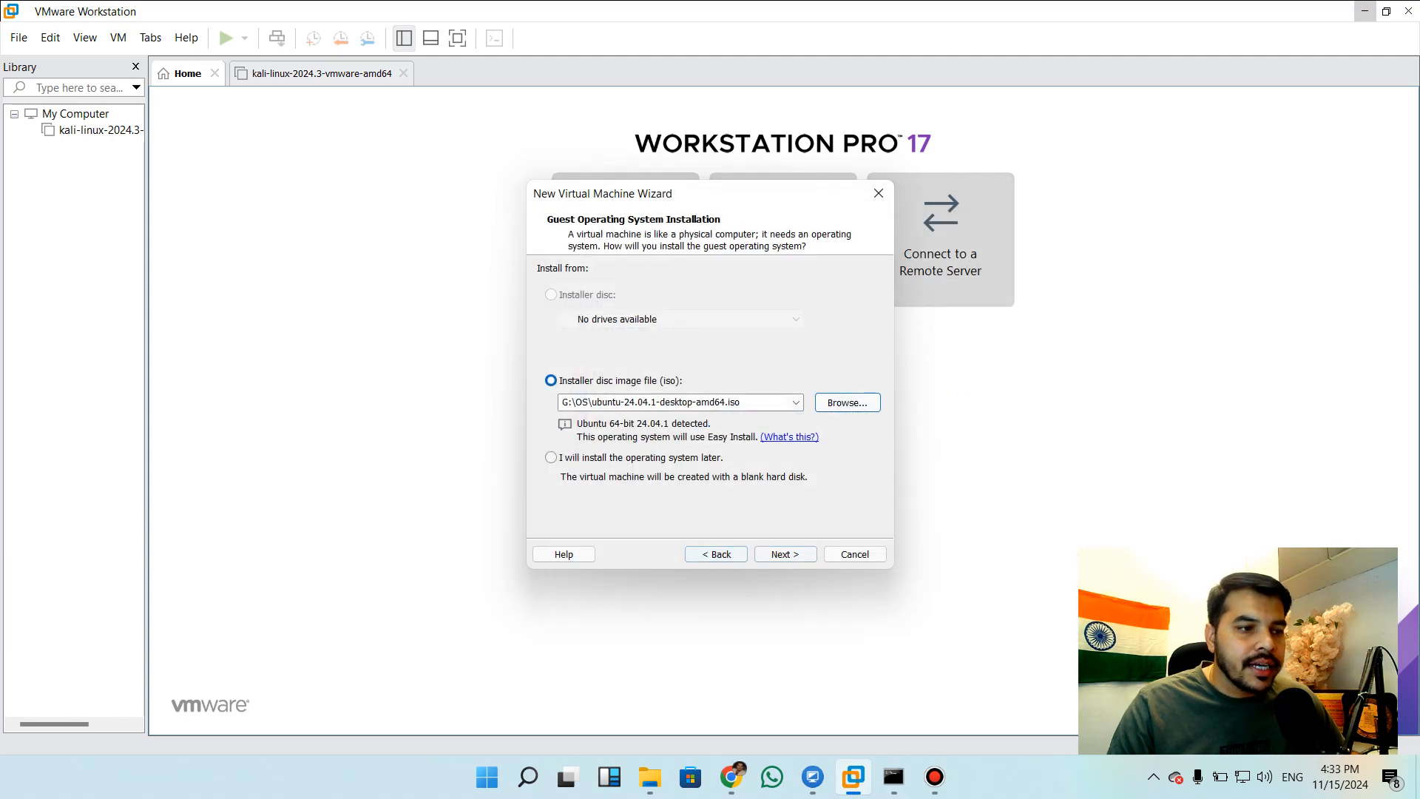
left_click(786, 554)
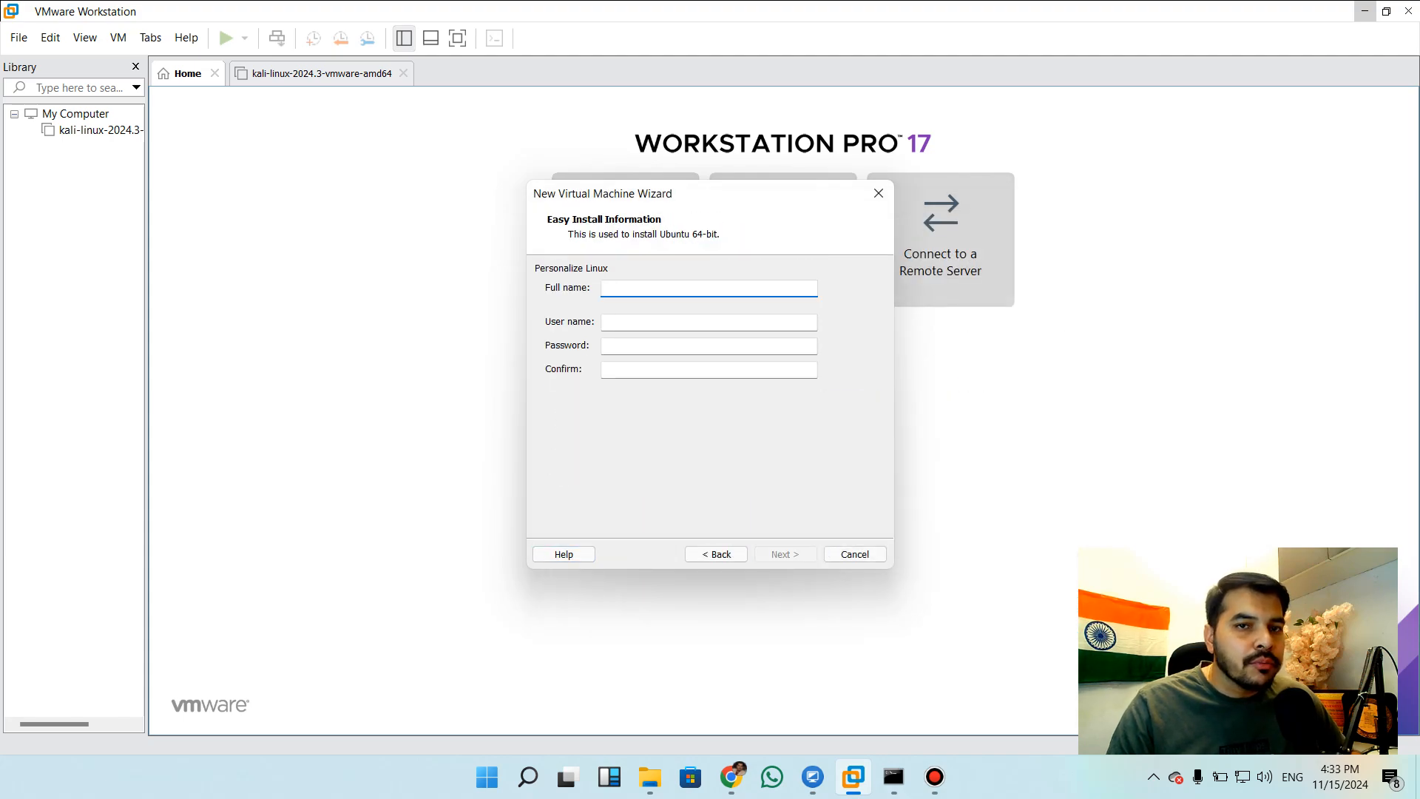
Enter the full name for the Linux account in the Easy Install information
type("Hacker")
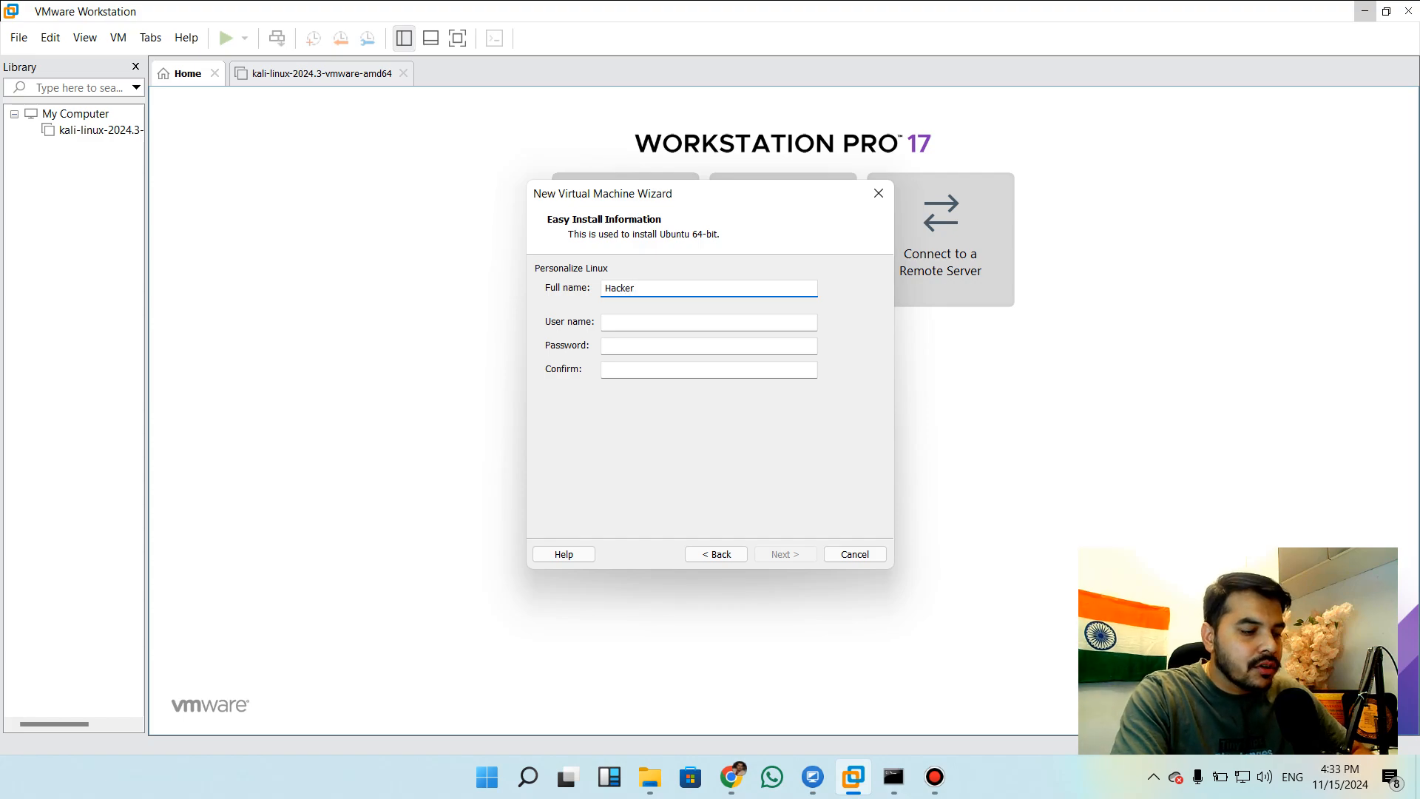
key("ctrl+a")
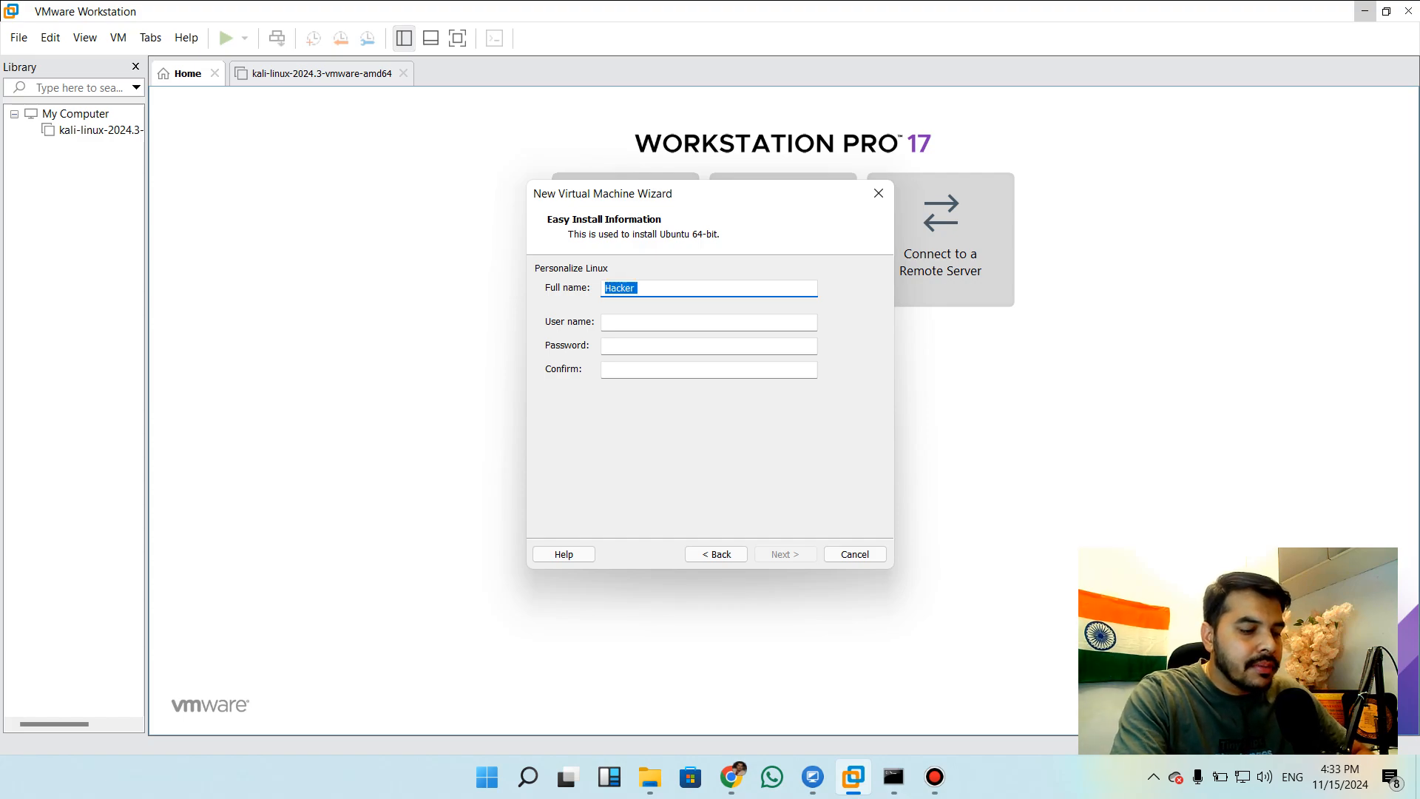
type("Cyber KAs")
key("BackSpace")
key("BackSpace")
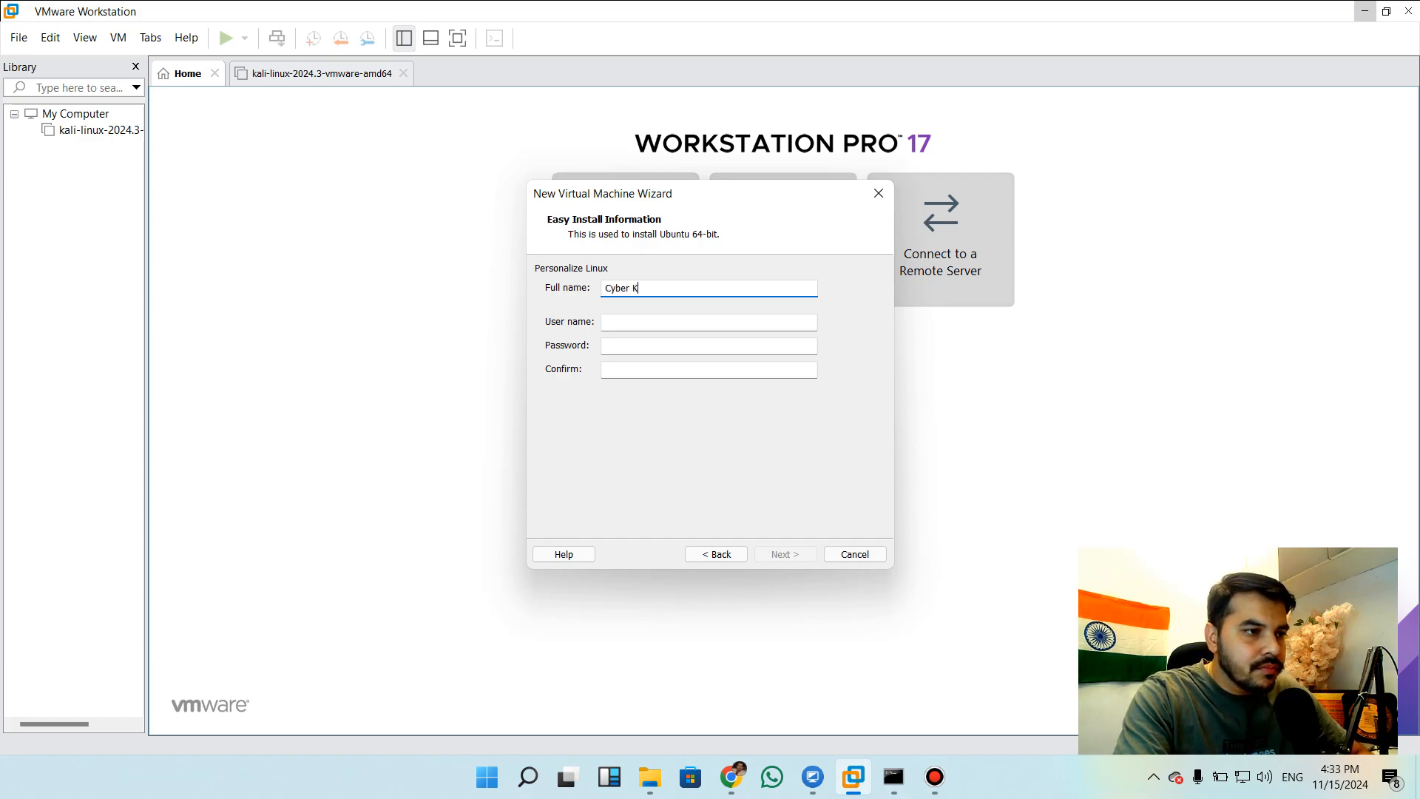
type("askha")
key("Tab")
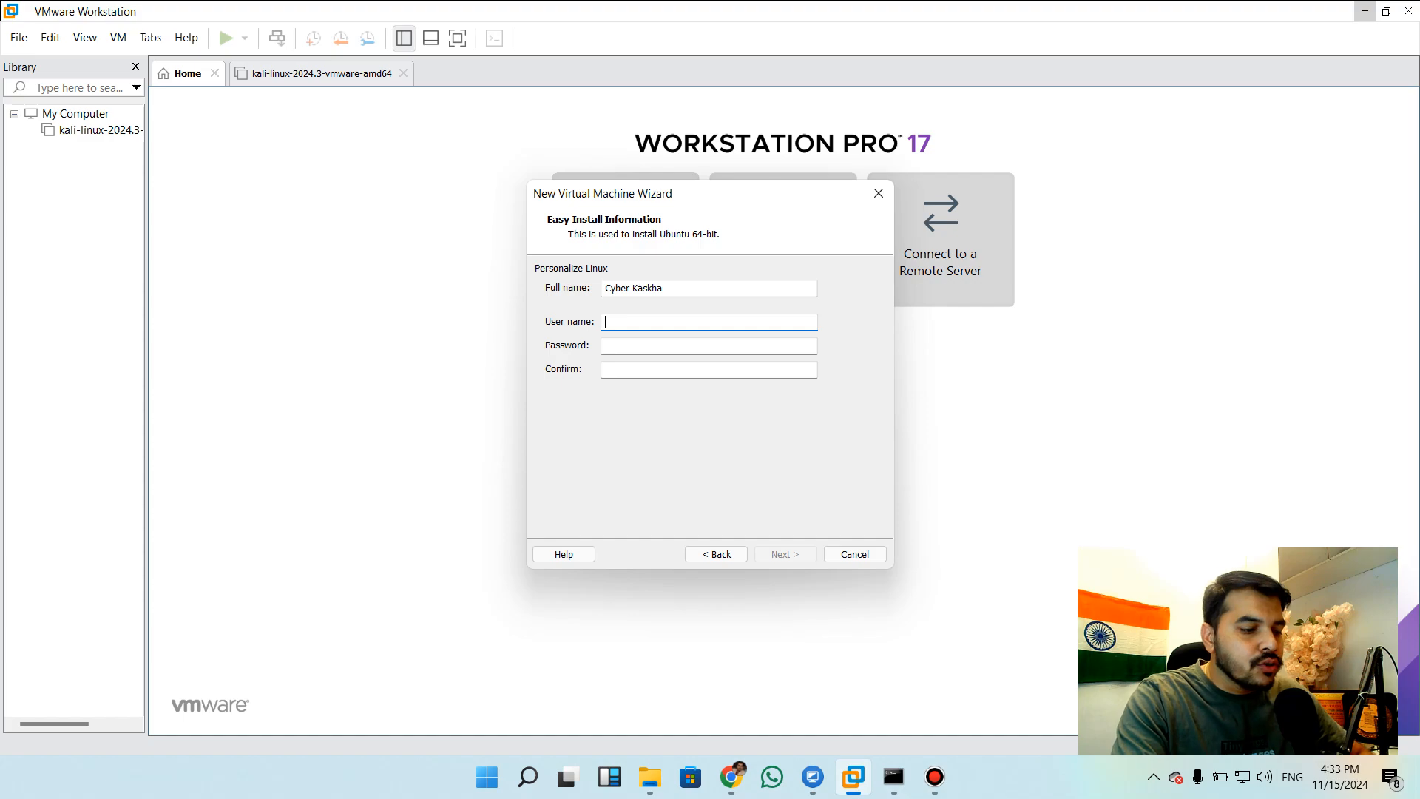
Set the Linux user name to admin, enter and confirm the account password, and continue to the virtual machine naming page
type("admin")
key("Tab")
type("admin")
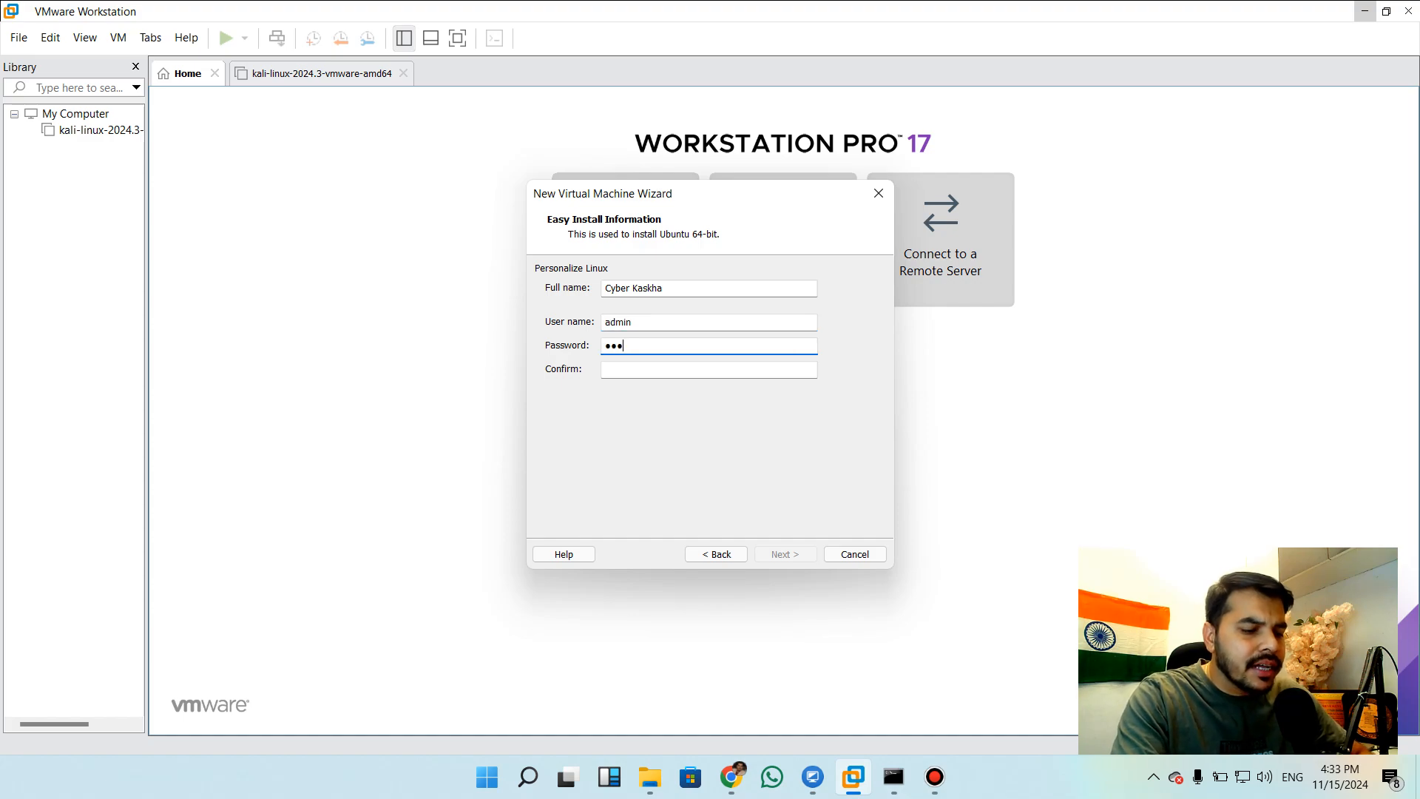
key("Tab")
type("admin")
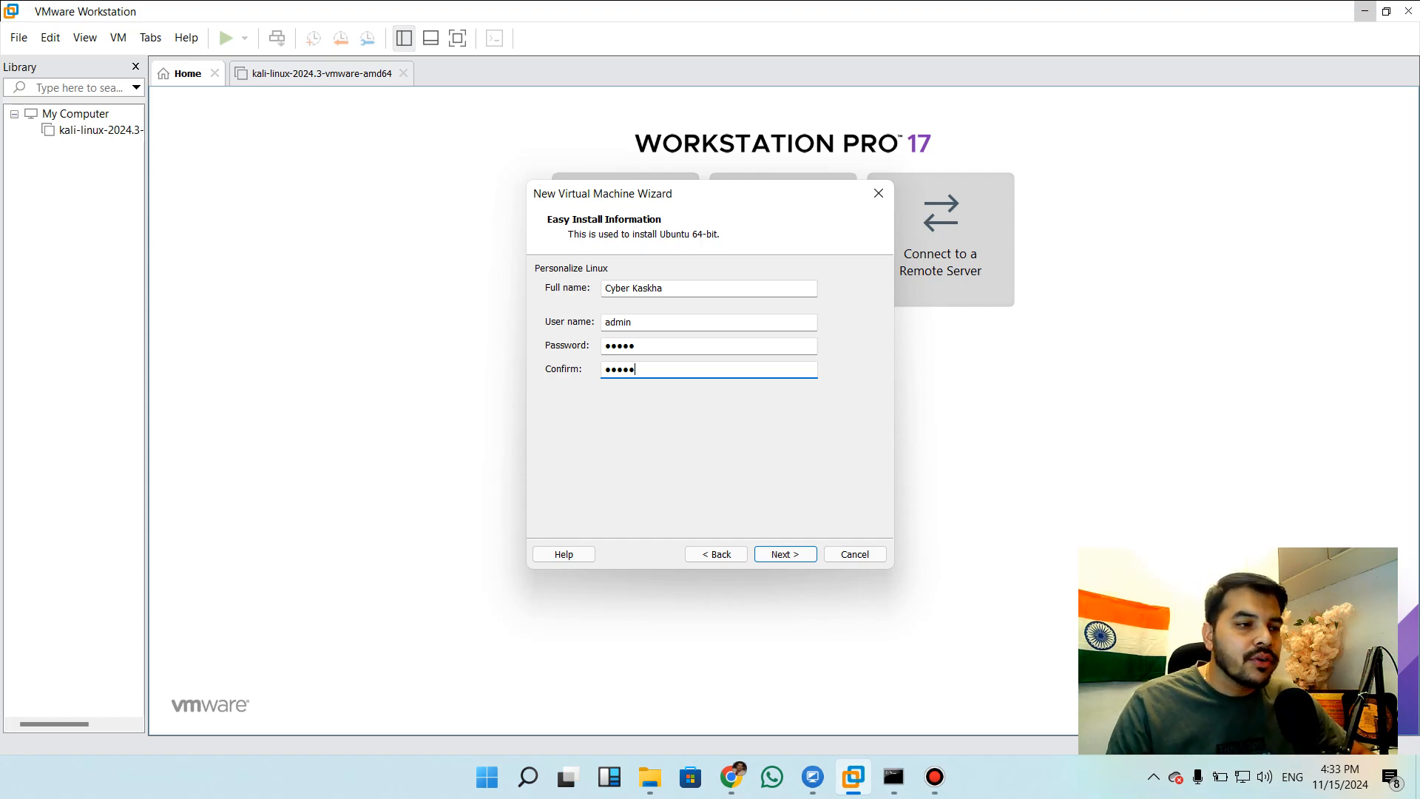
key("Return")
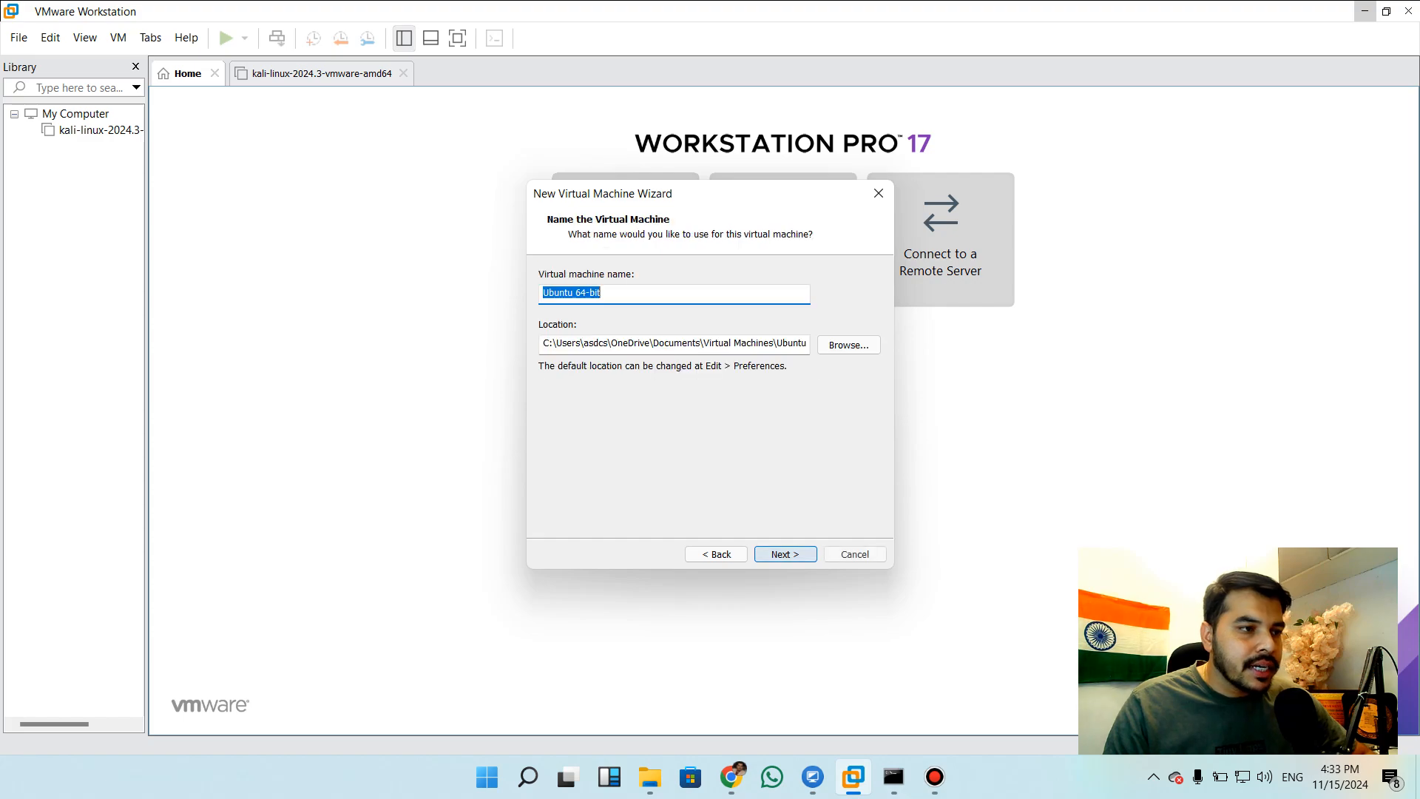
Keep the virtual machine name Ubuntu 64-bit and set its location to the E:\OS\Ubuntu folder
left_click(601, 292)
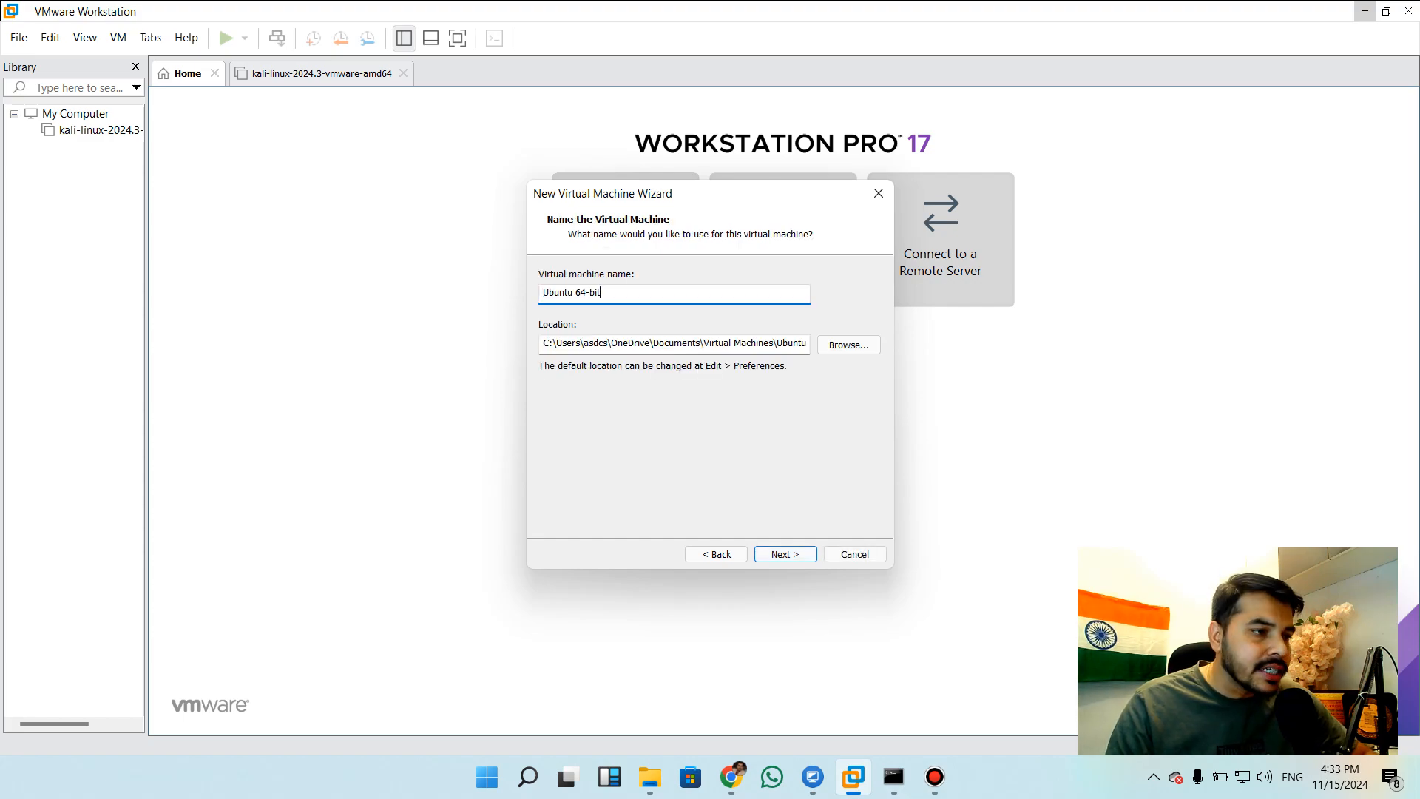
left_click(848, 345)
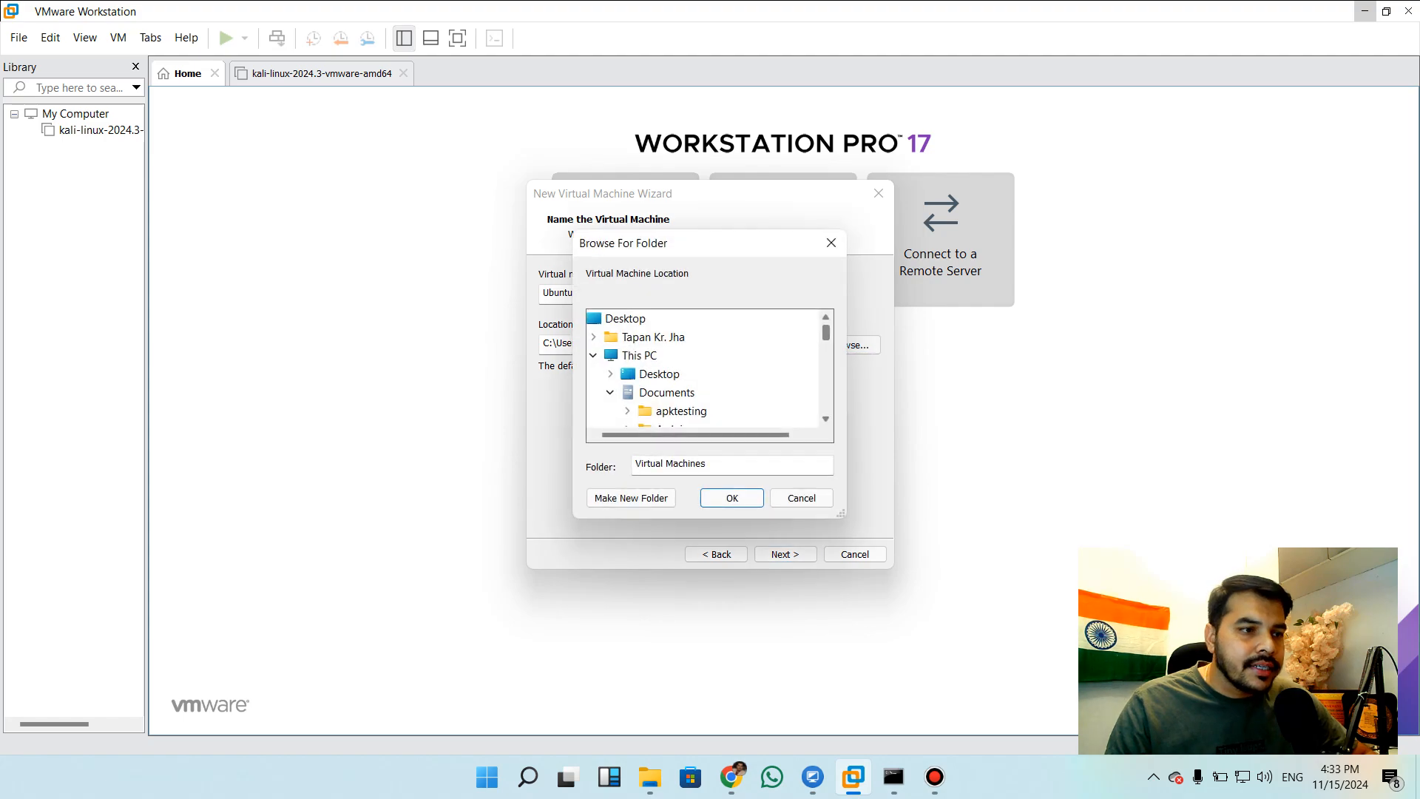
scroll(703, 370, "down", 15)
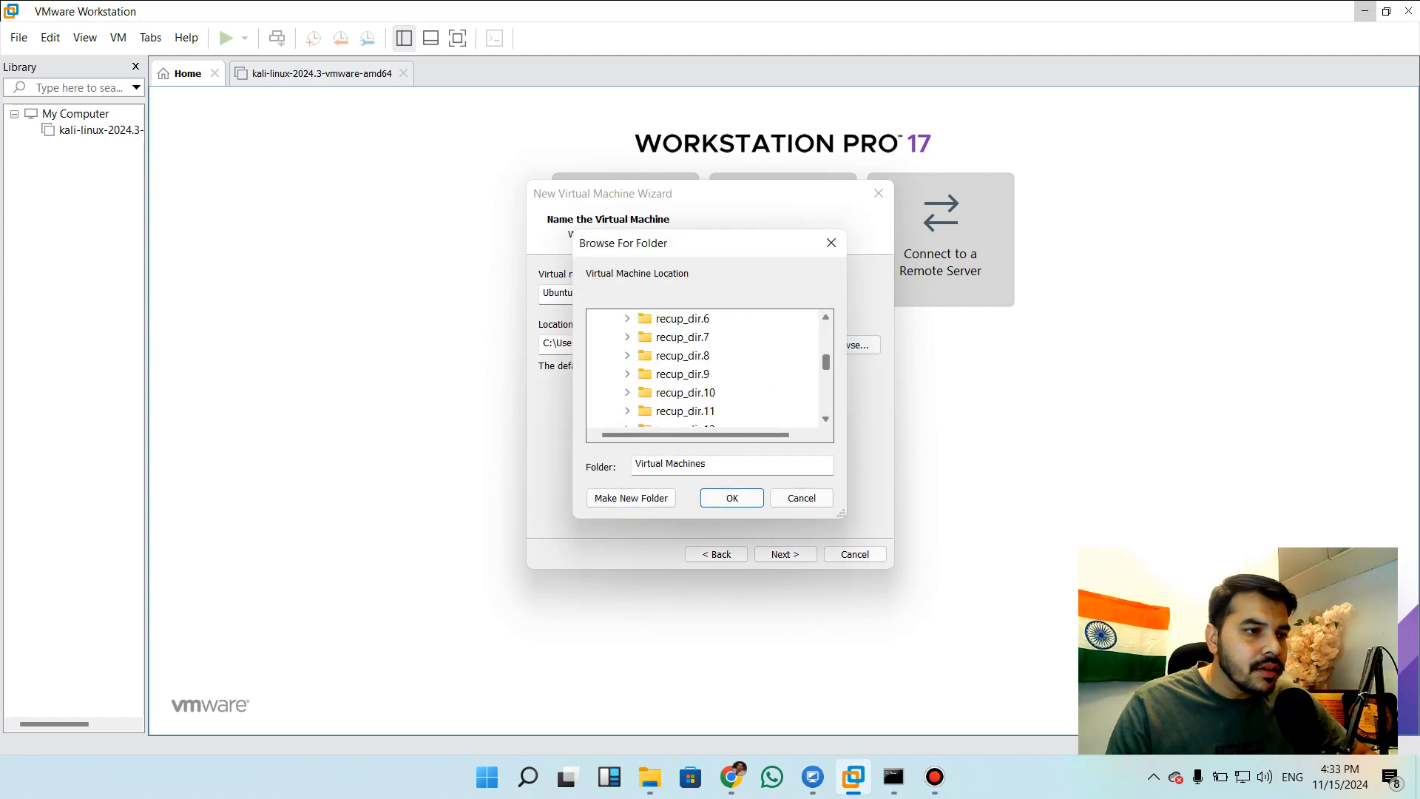
scroll(703, 370, "down", 10)
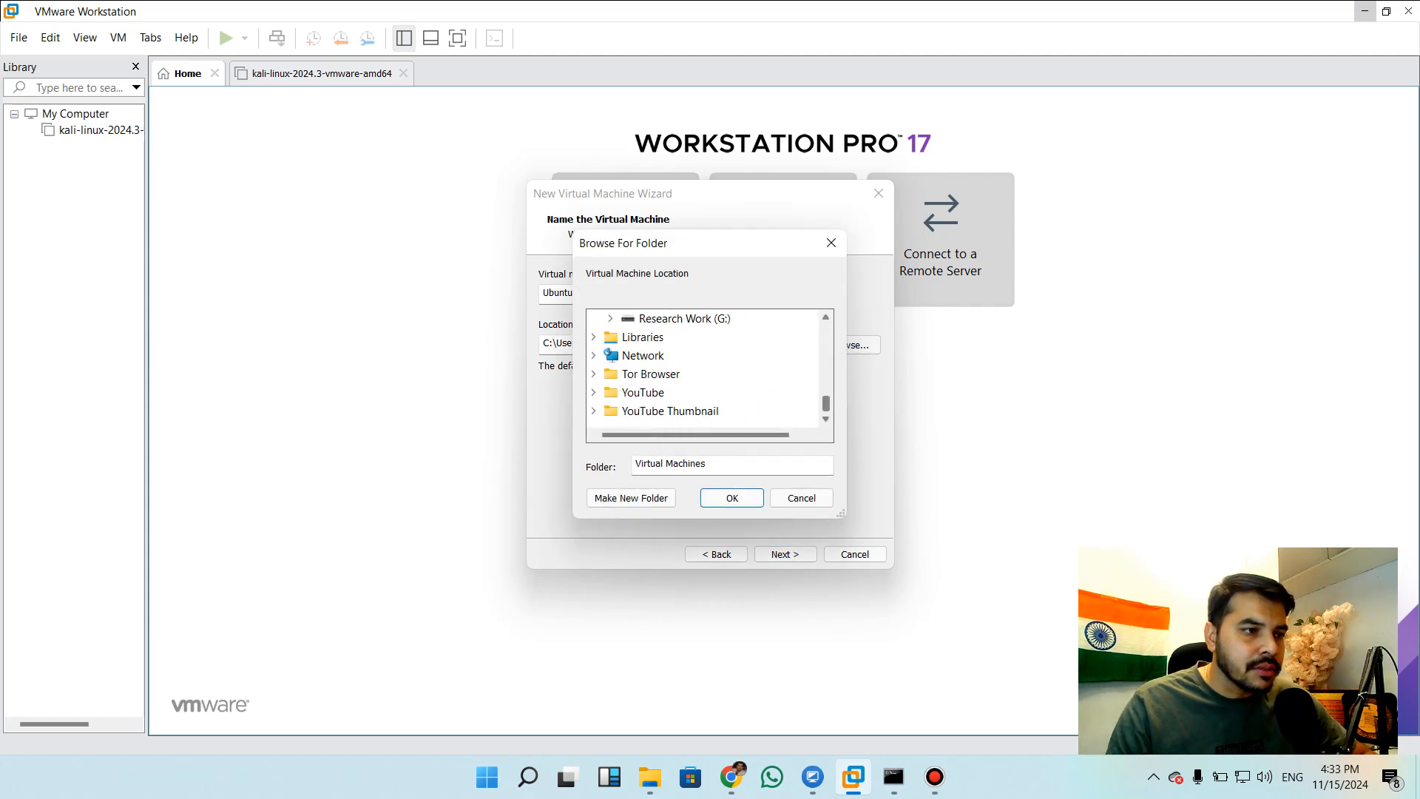
scroll(702, 370, "up", 2)
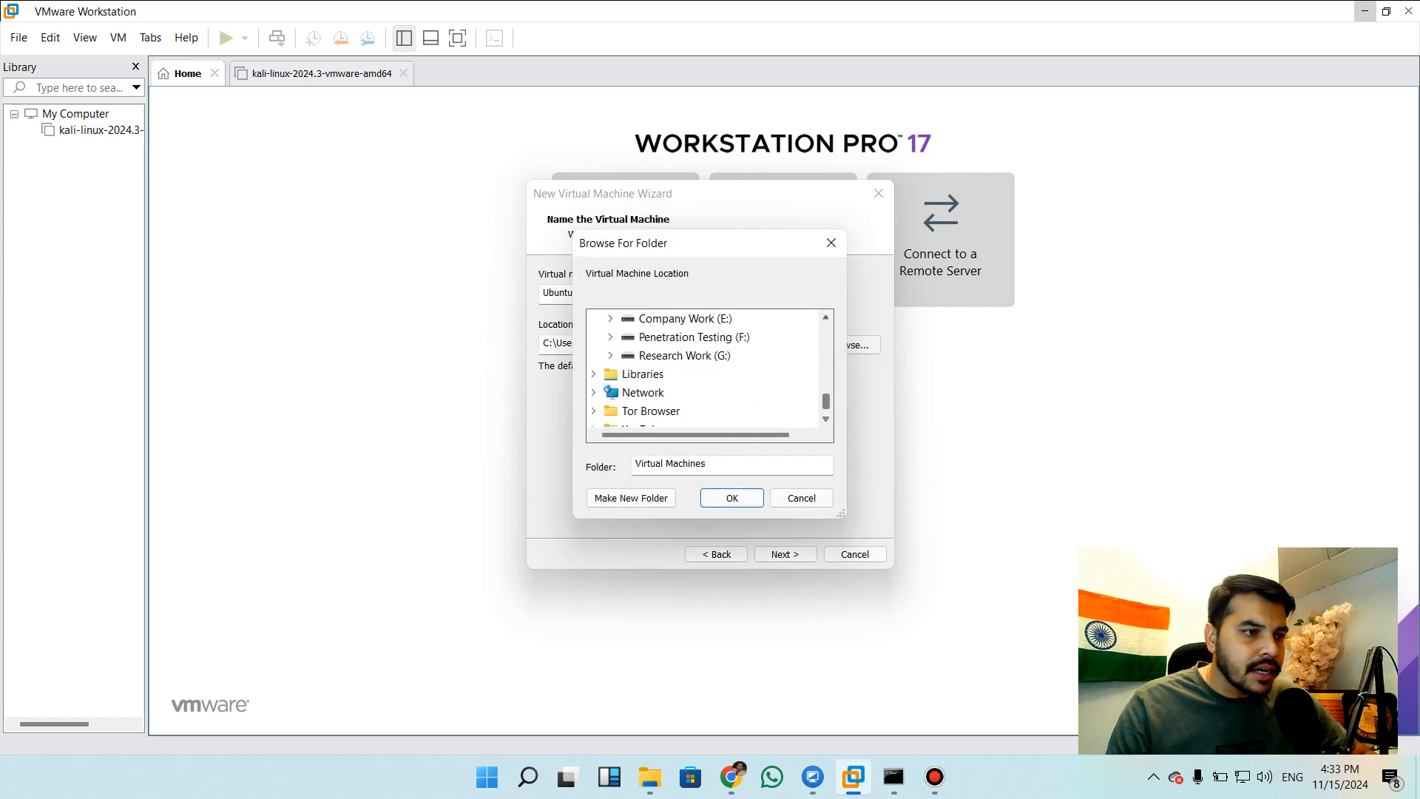
left_click(685, 319)
left_click(702, 393)
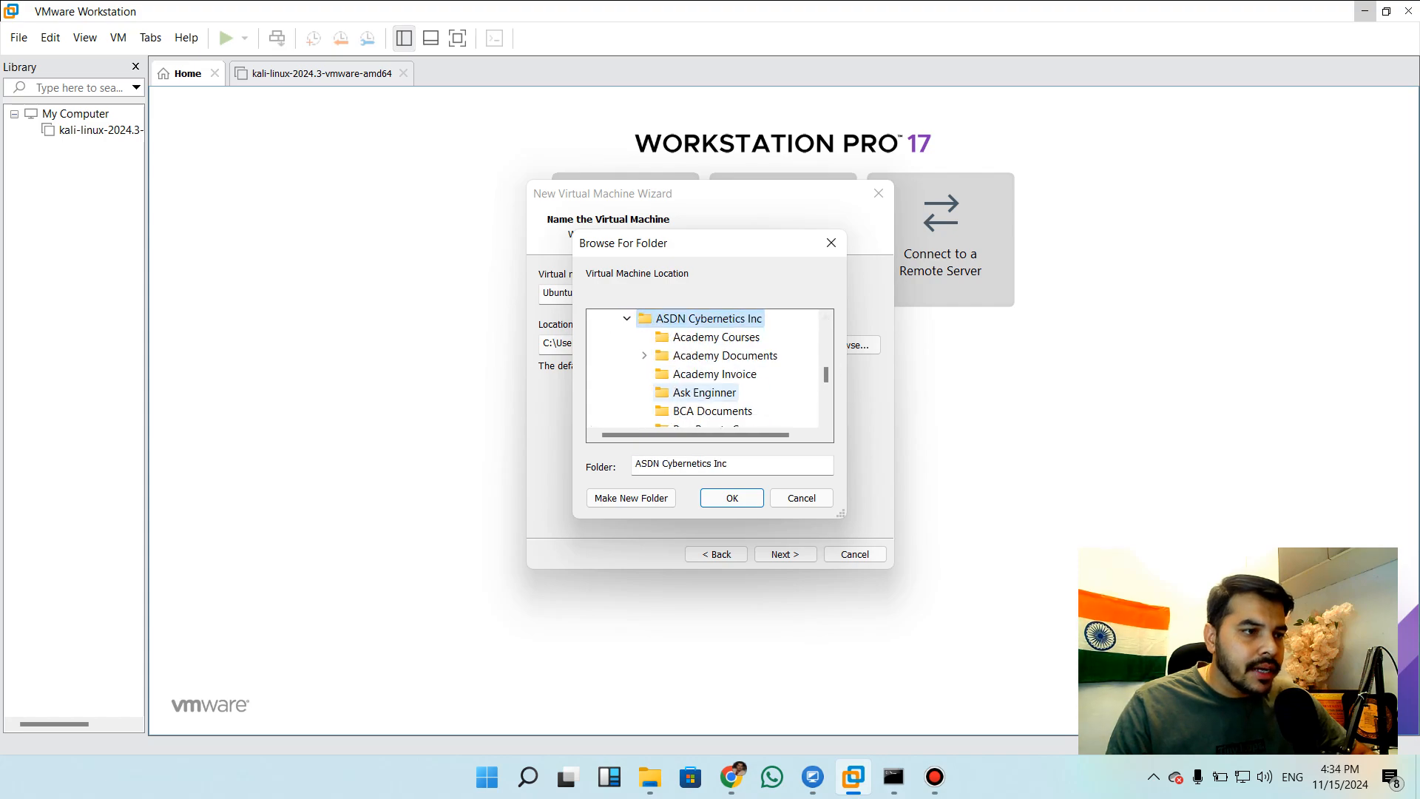
key("o")
key("o")
key("o")
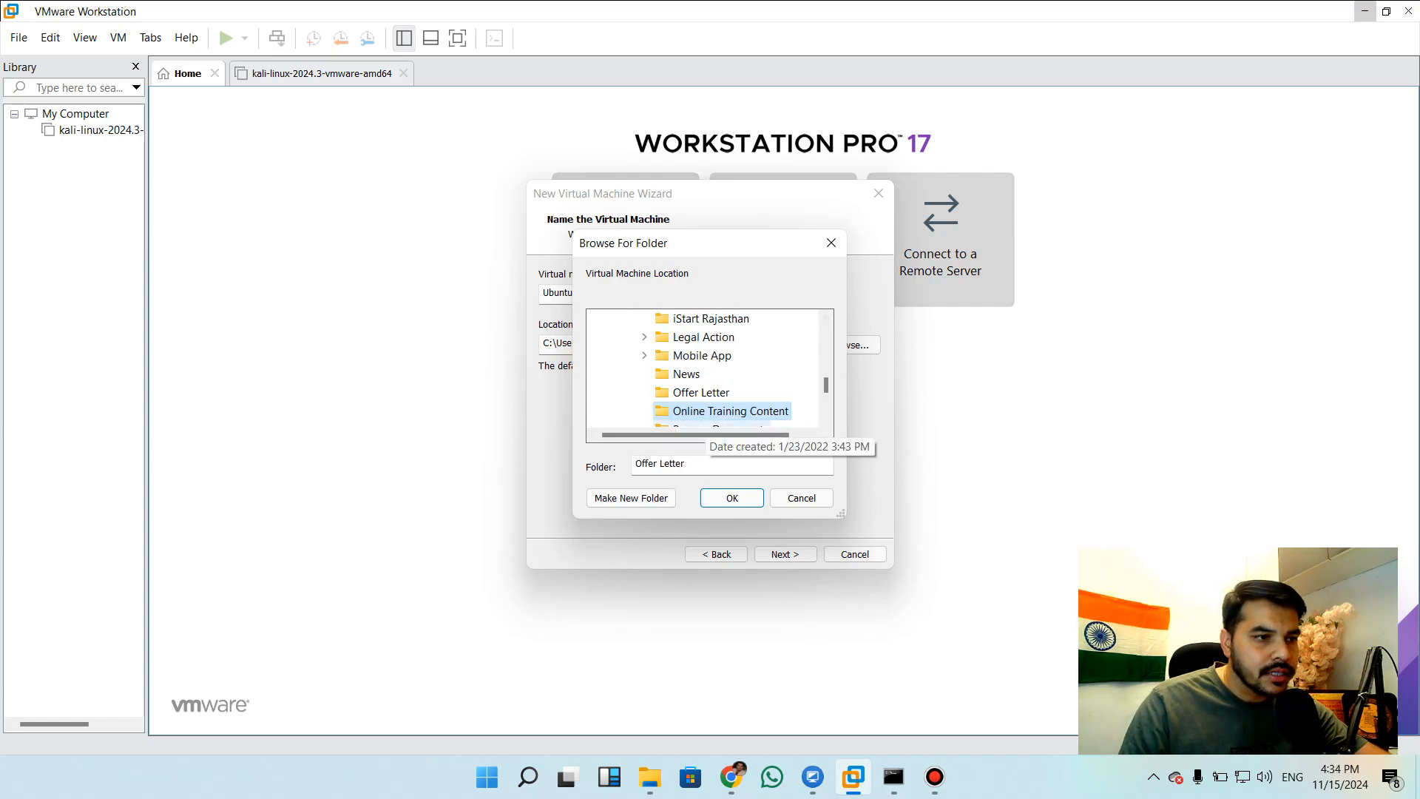
left_click(666, 413)
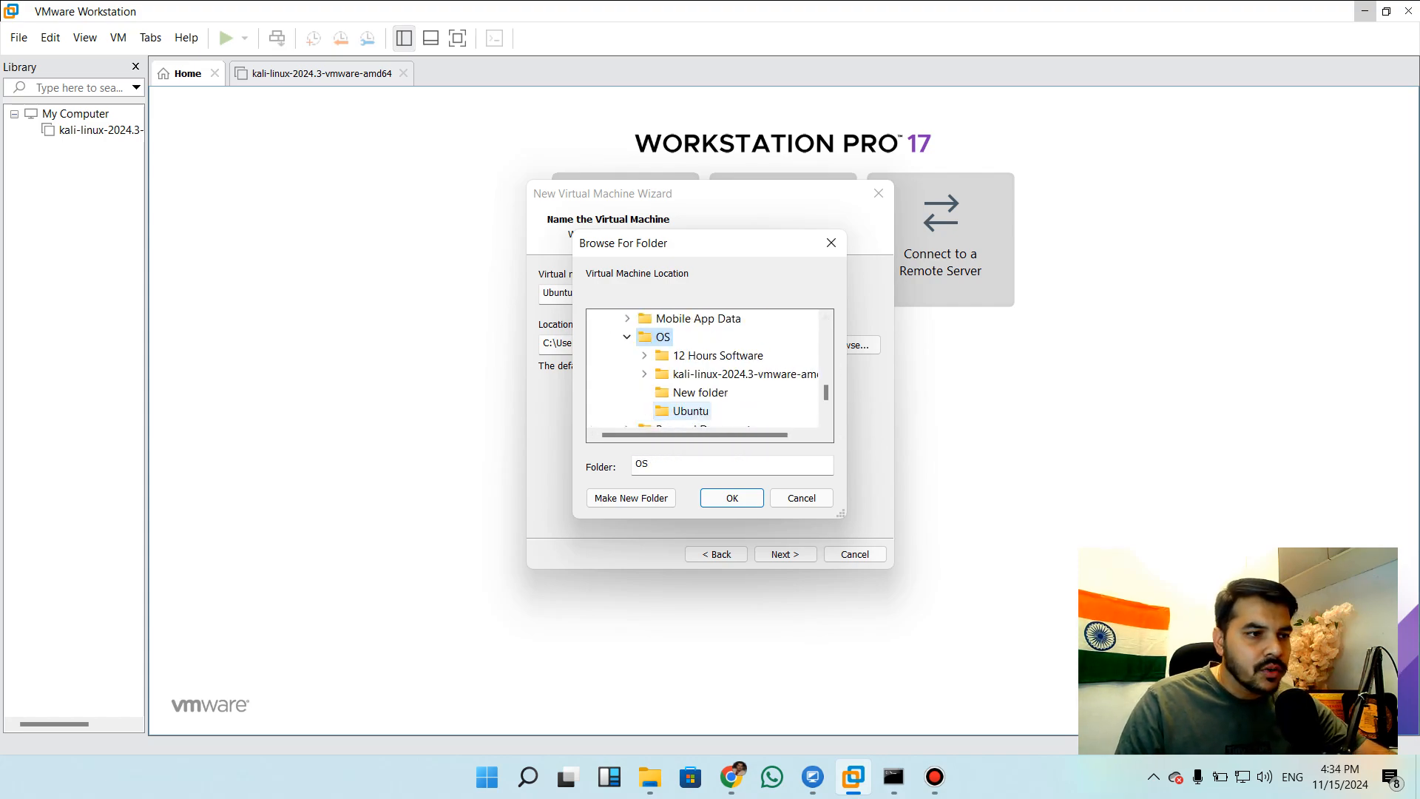
left_click(687, 412)
left_click(732, 498)
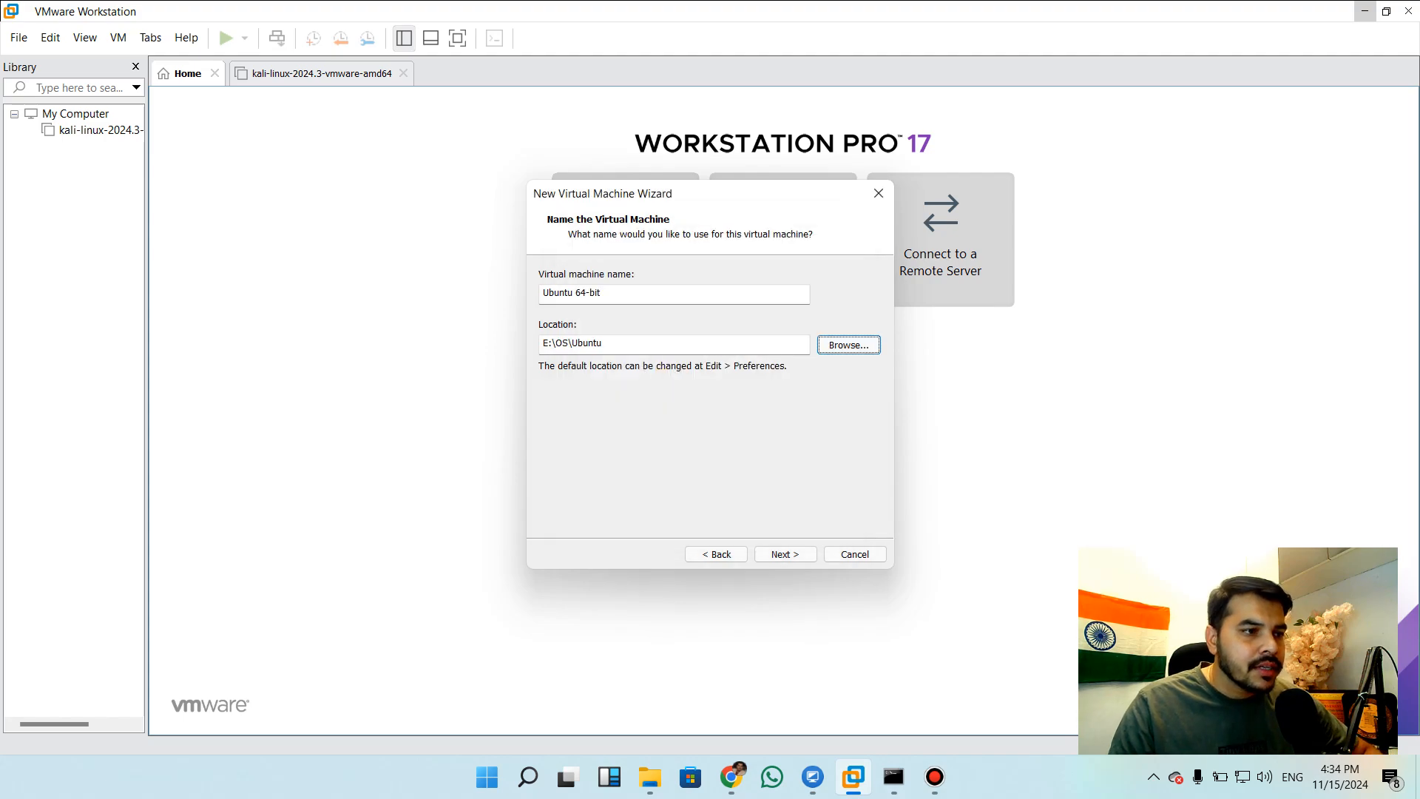
Create a subfolder named Ubuntu 1 inside E:\OS\Ubuntu and set it as the virtual machine's location
left_click(785, 554)
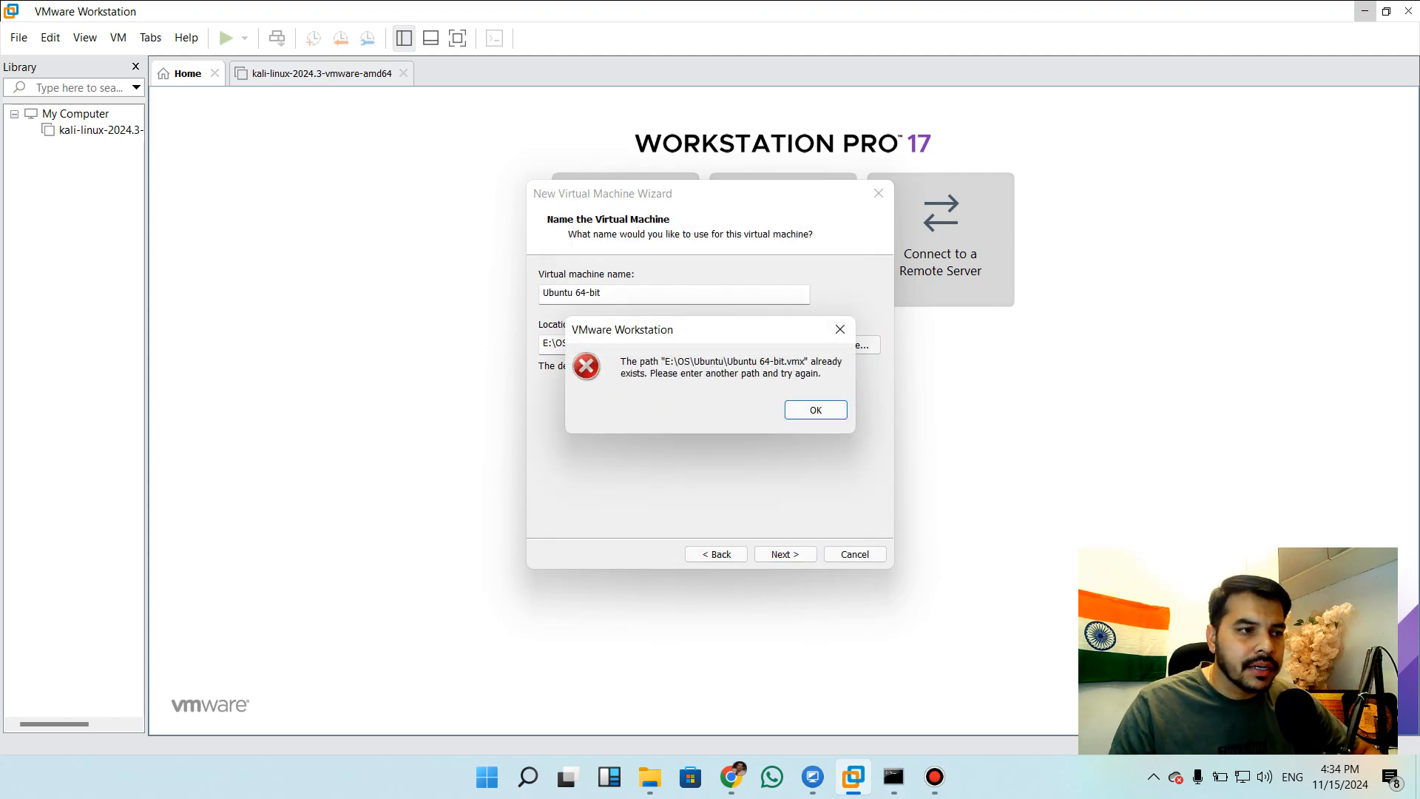
left_click(816, 410)
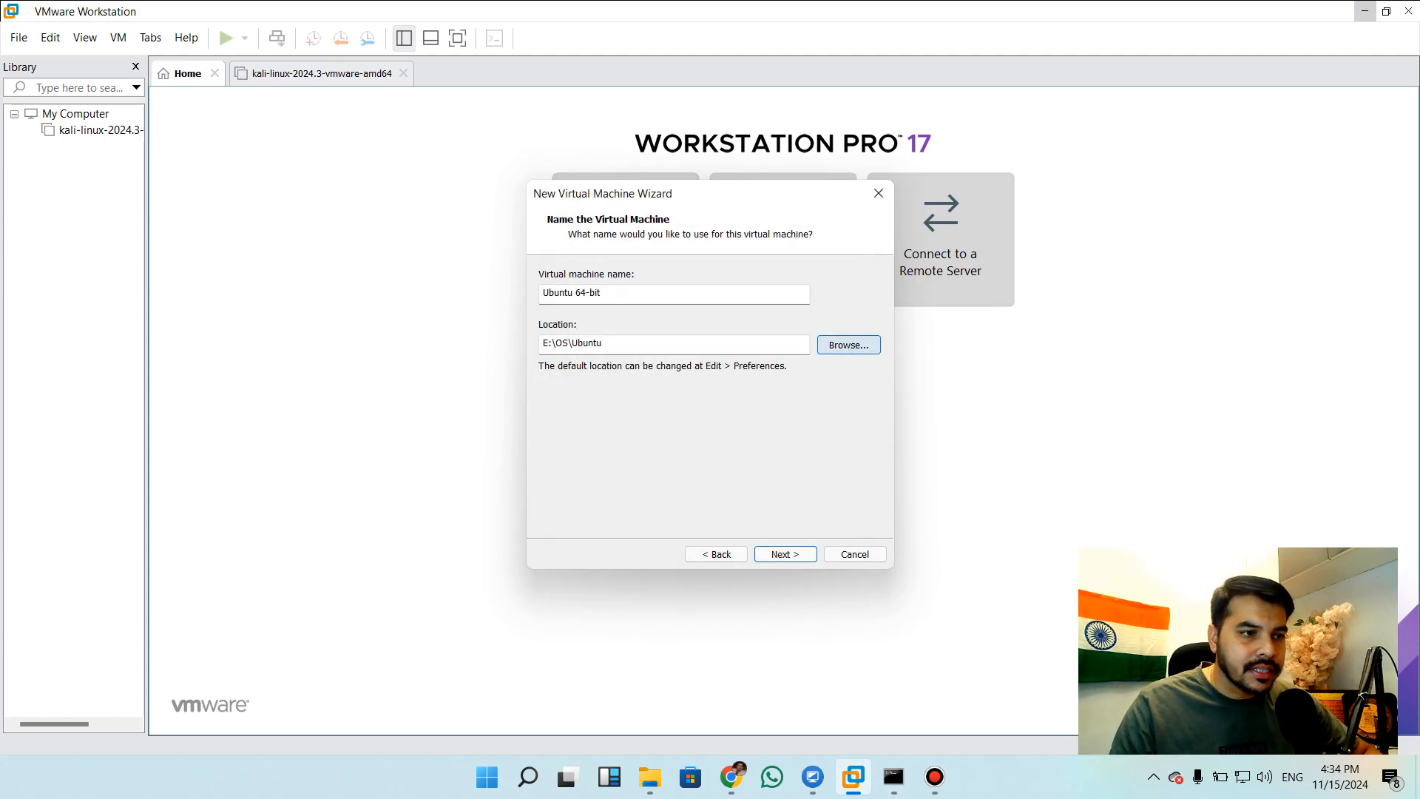
left_click(849, 345)
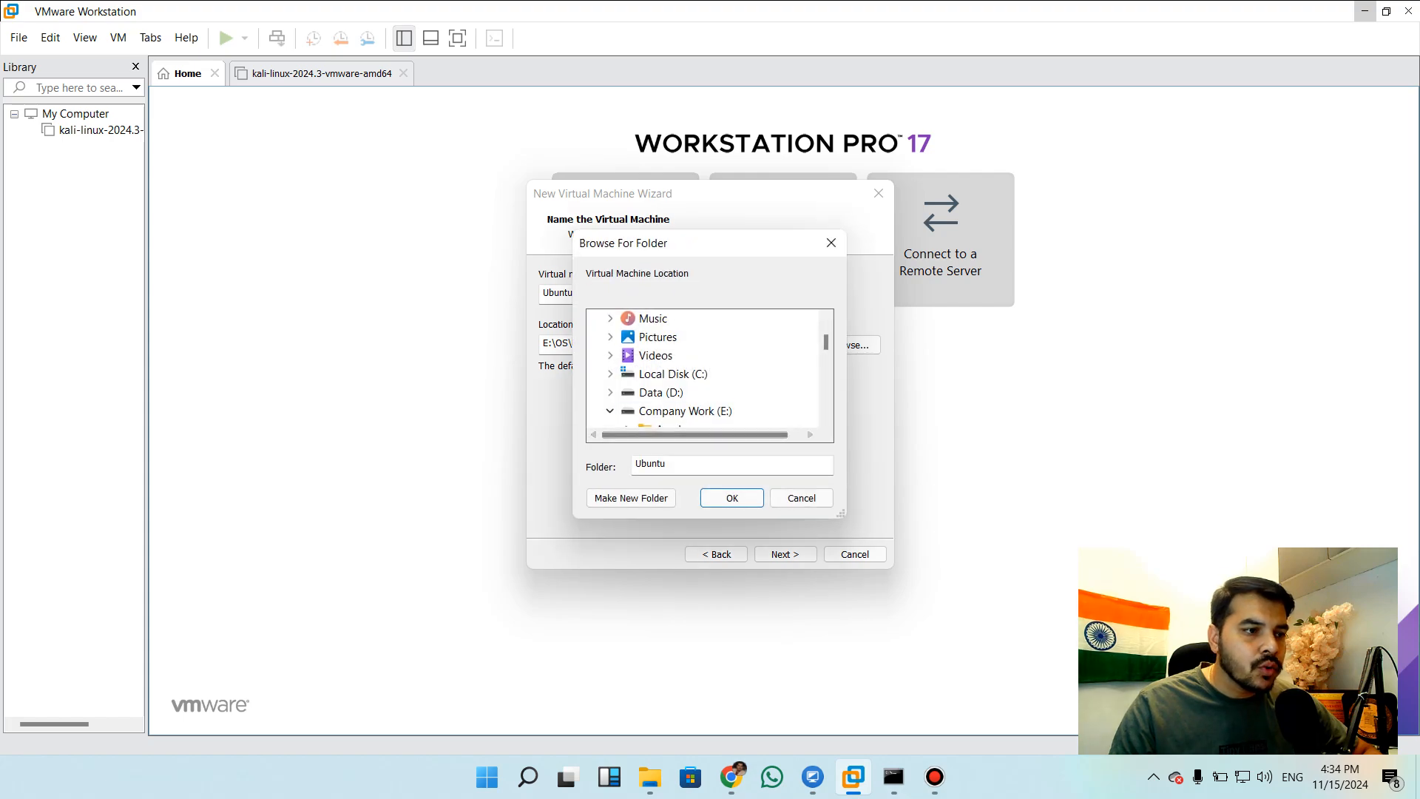
left_click(631, 498)
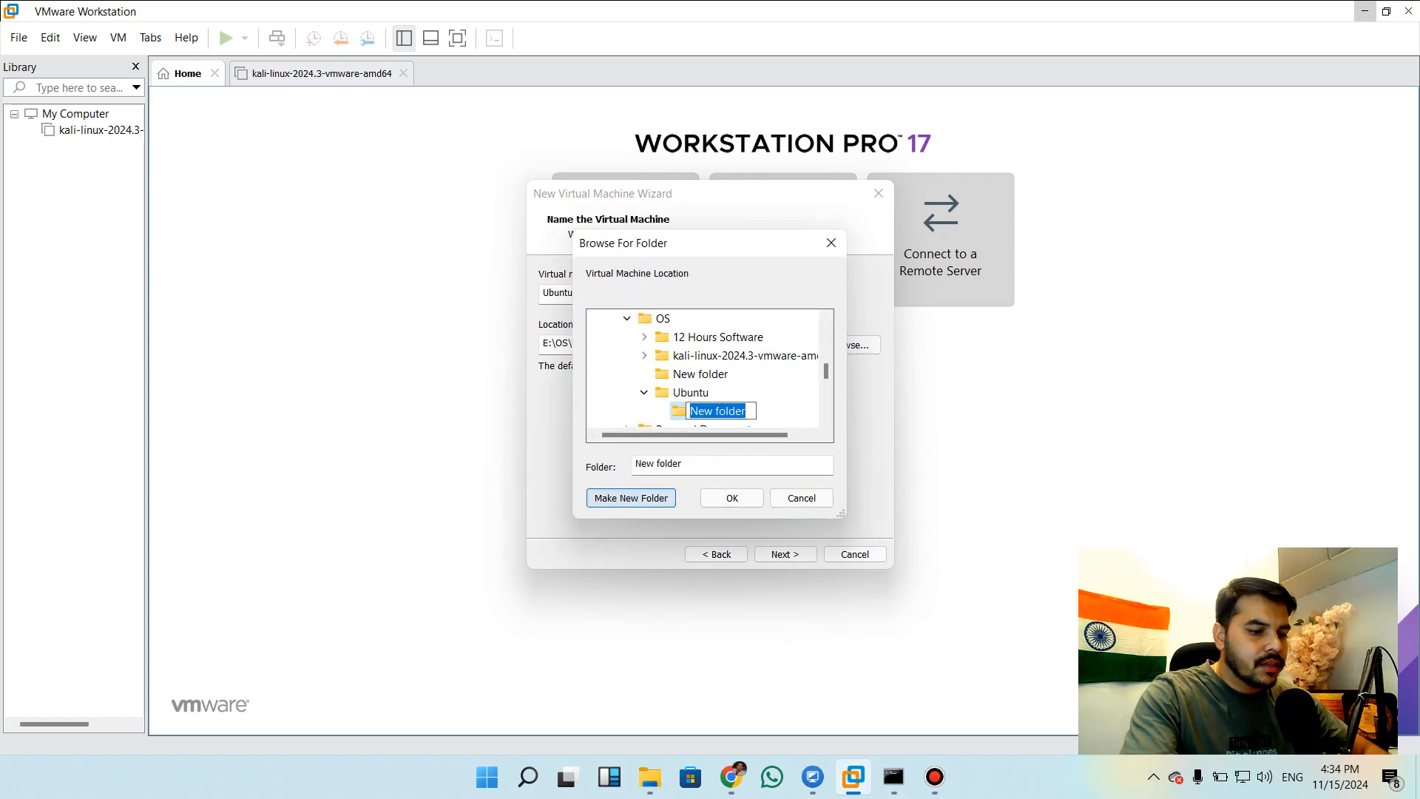
type("u")
key("BackSpace")
type("Ubuntu")
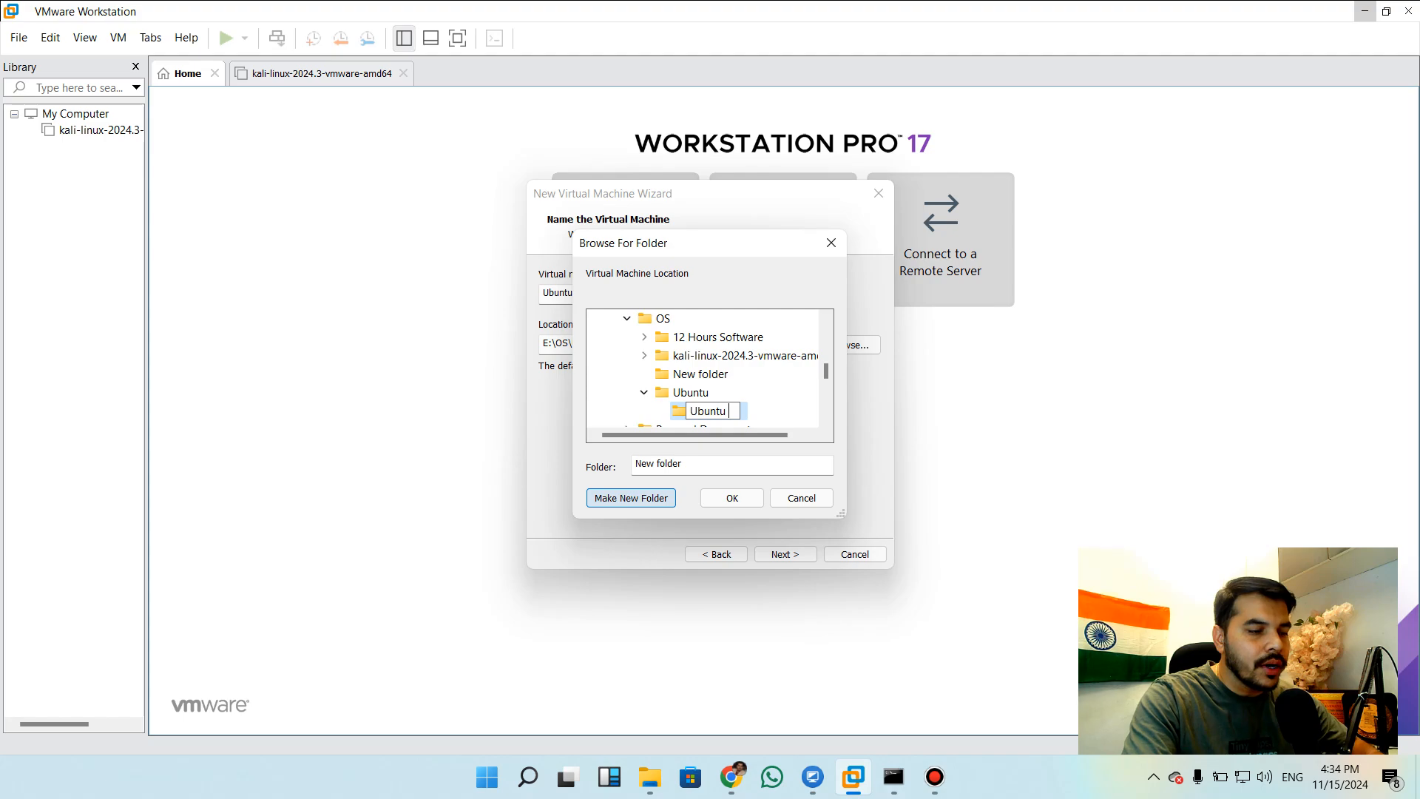
key("Escape")
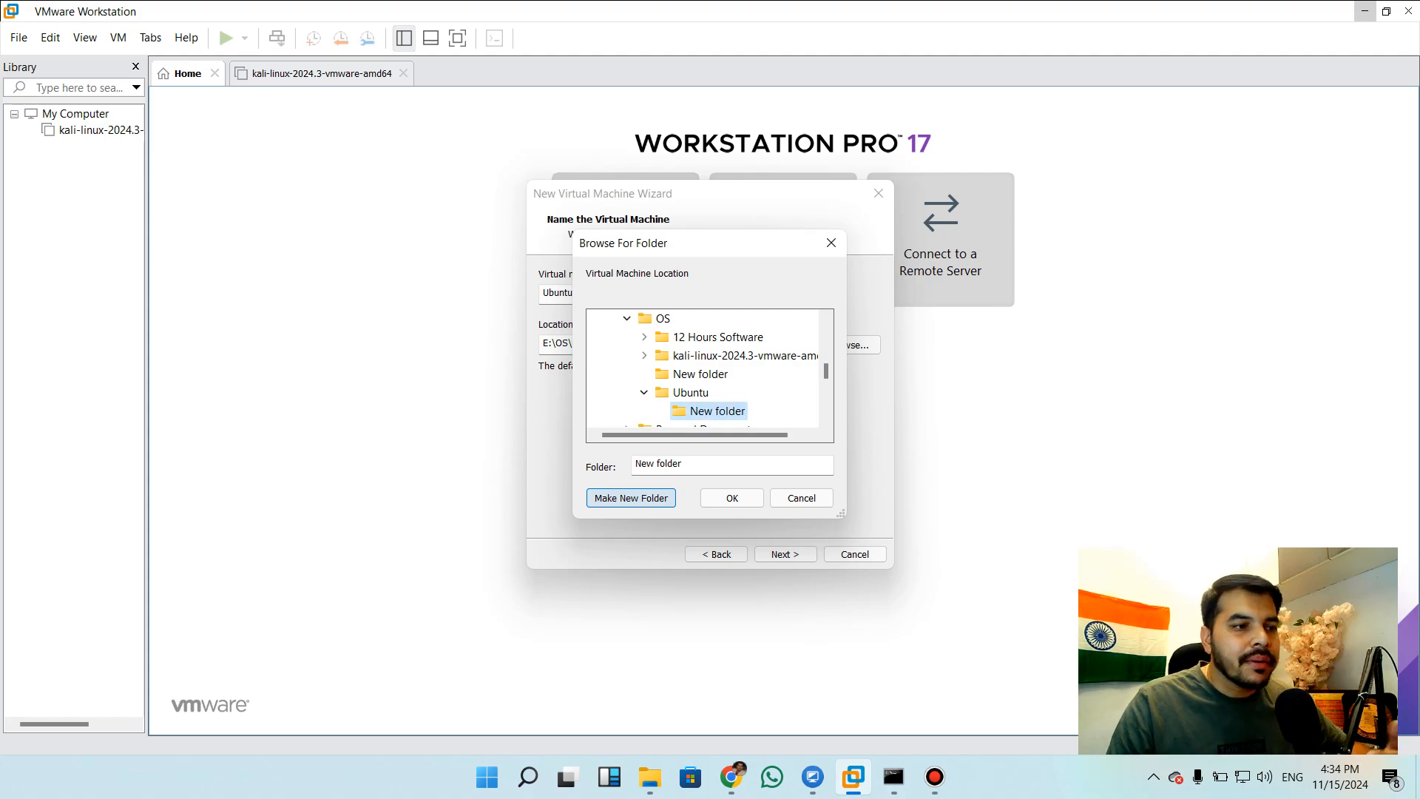
left_click(732, 498)
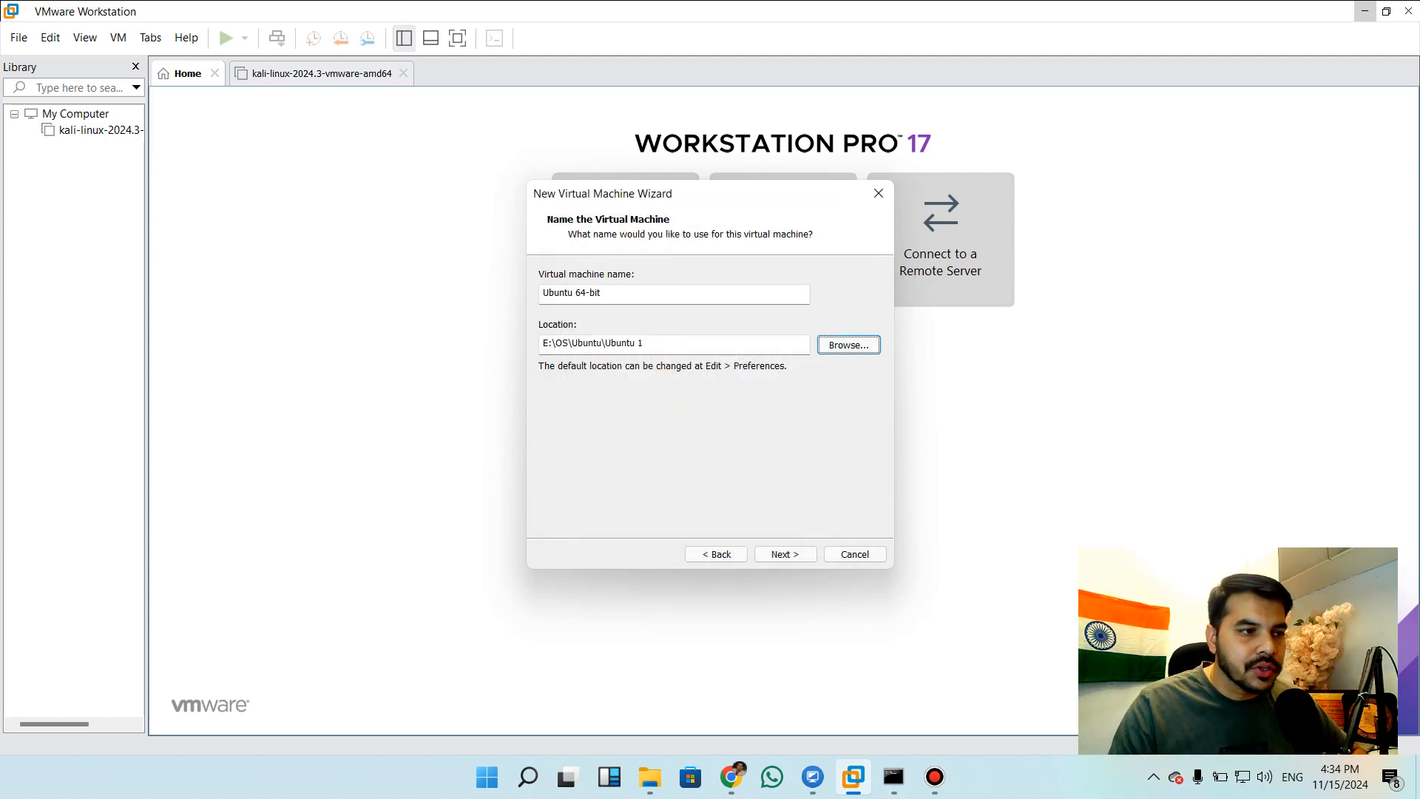
Accept the name and location, keep the 20 GB maximum disk size split into multiple files, and continue to the creation summary
left_click(785, 554)
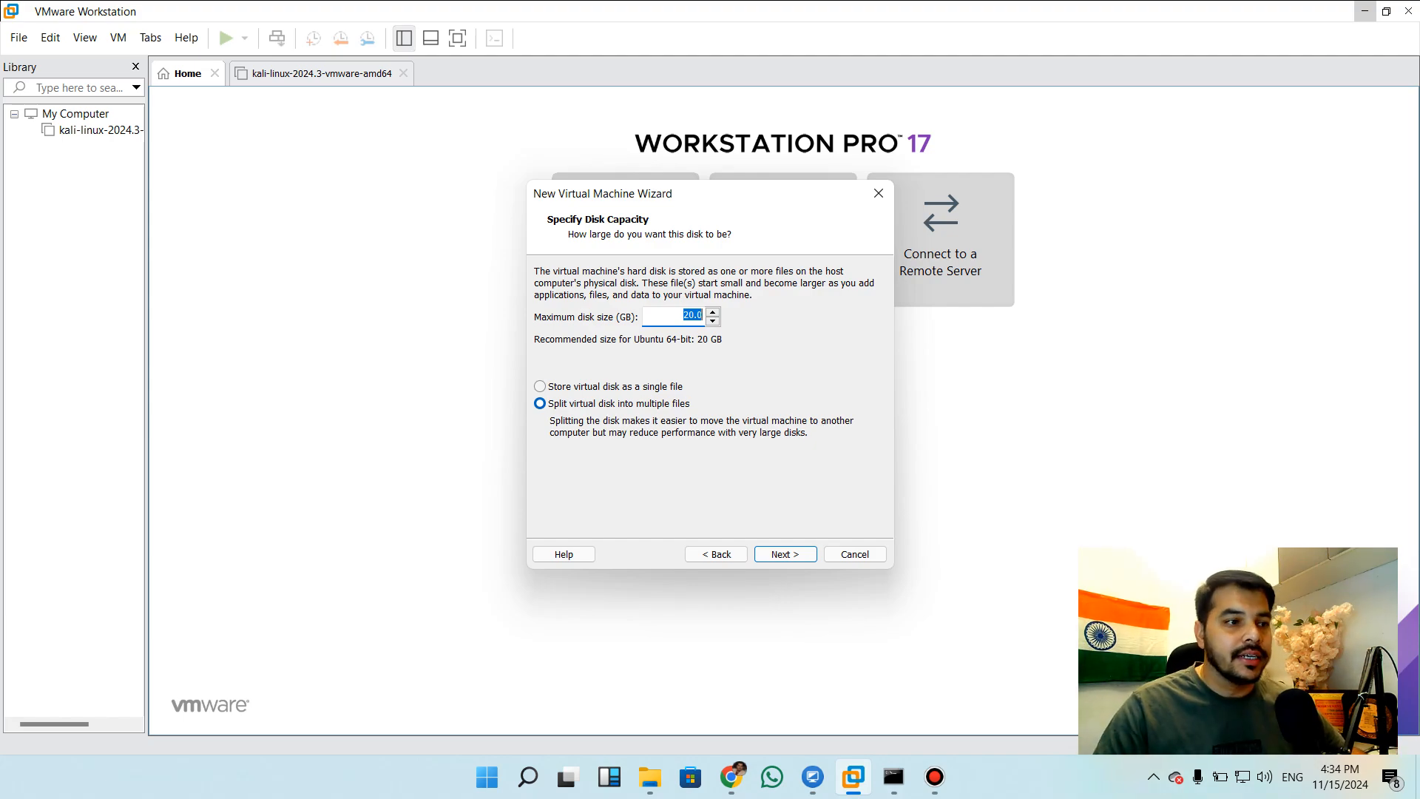
key("Return")
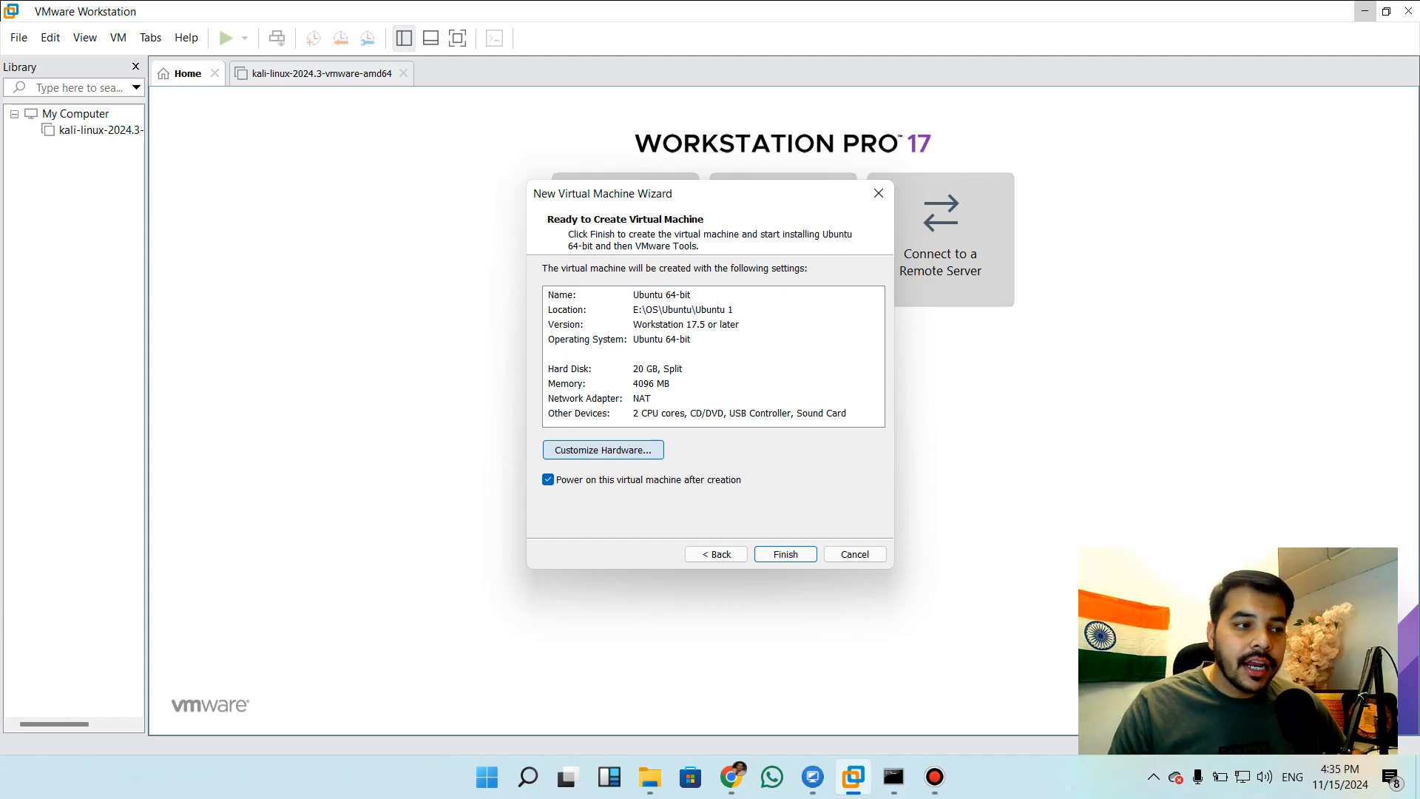
Review the virtual machine's memory, processor, network adapter, USB controller, sound card, display and CD/DVD hardware settings without changing them
left_click(603, 449)
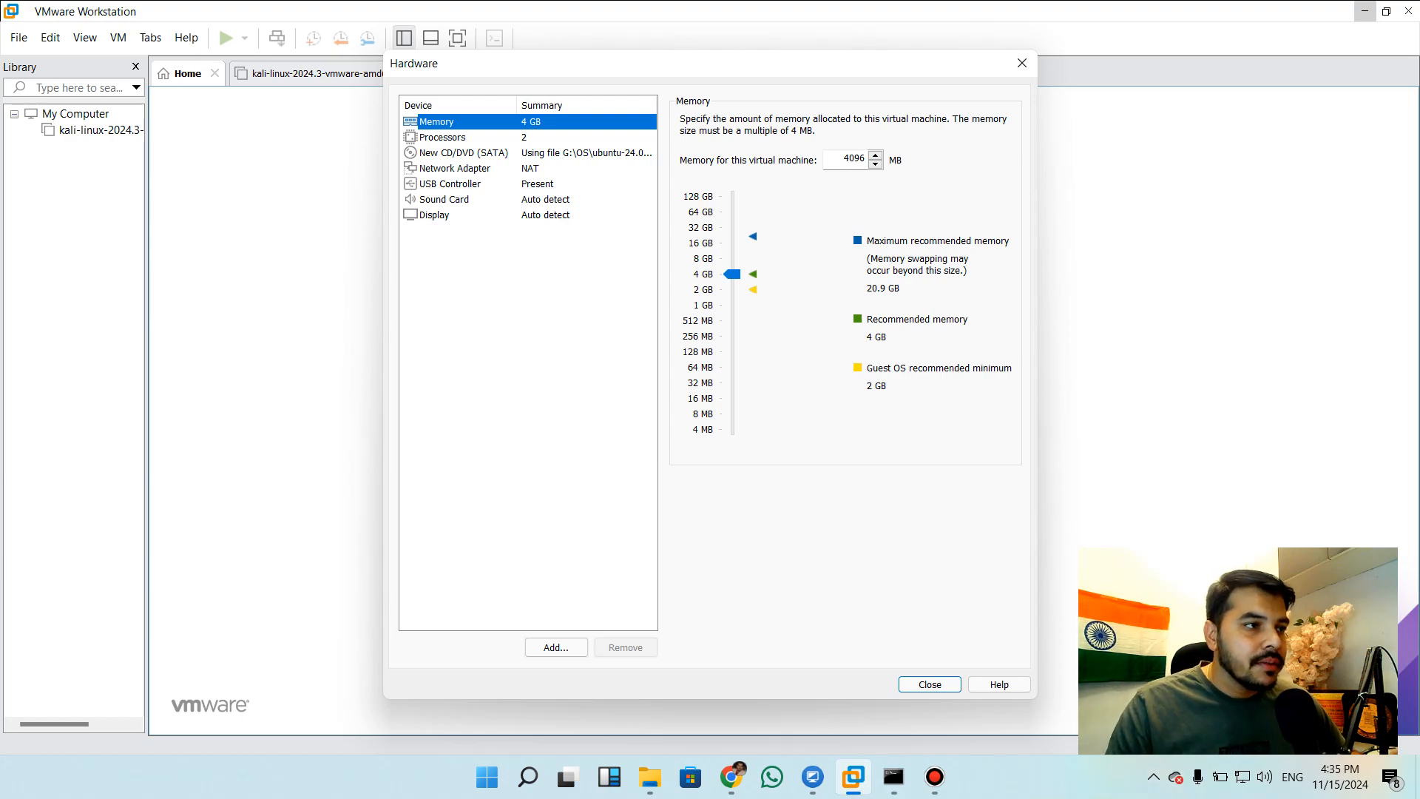
left_click(443, 138)
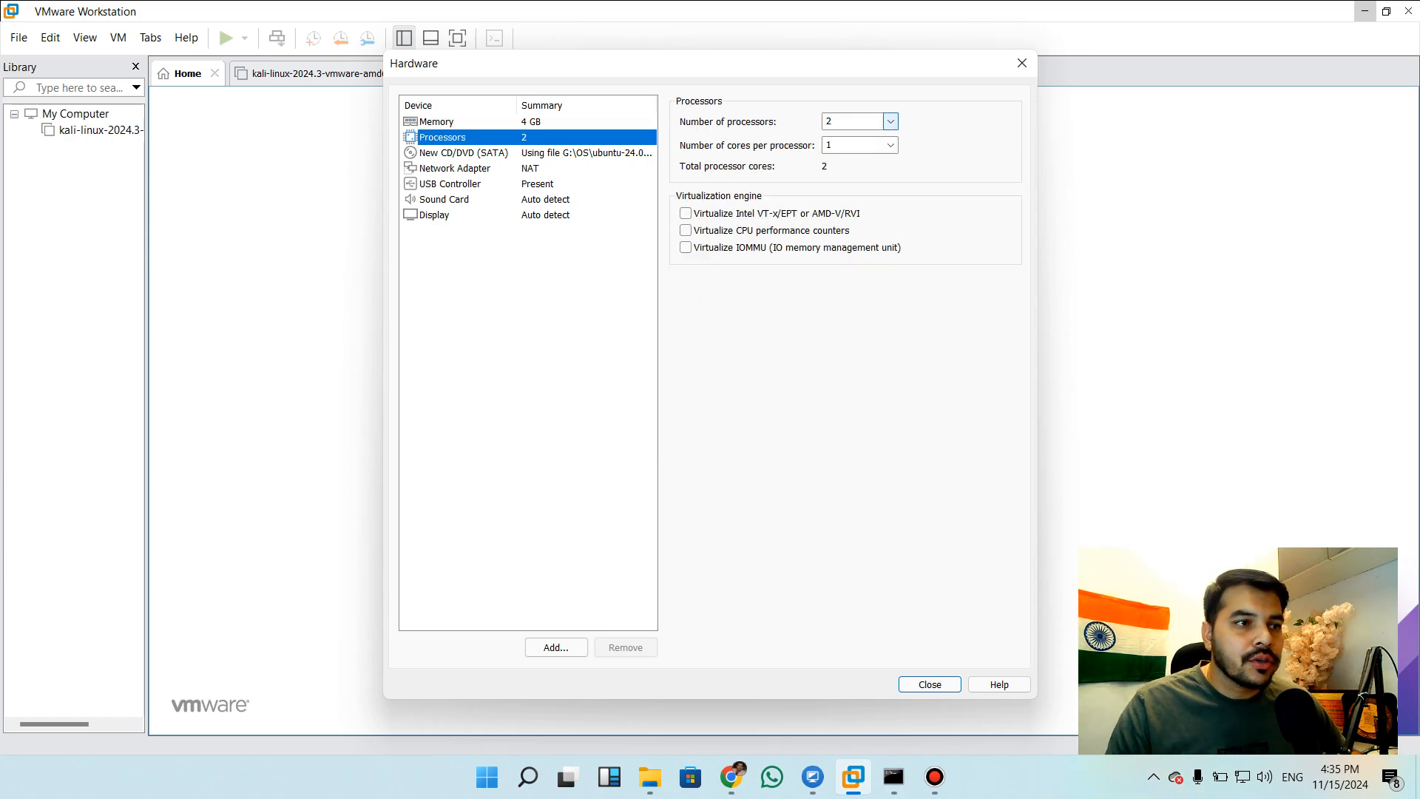
left_click(891, 122)
left_click(890, 121)
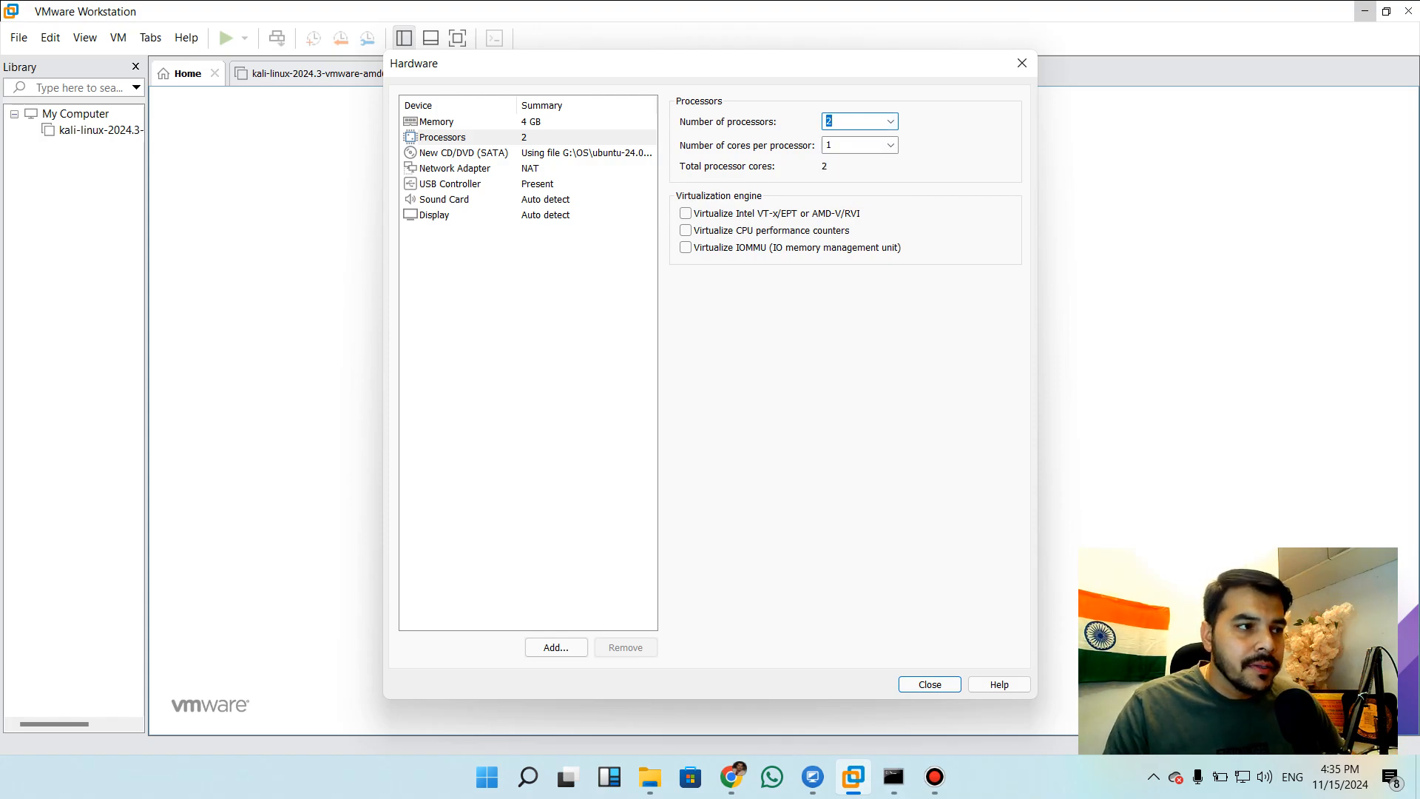
left_click(455, 169)
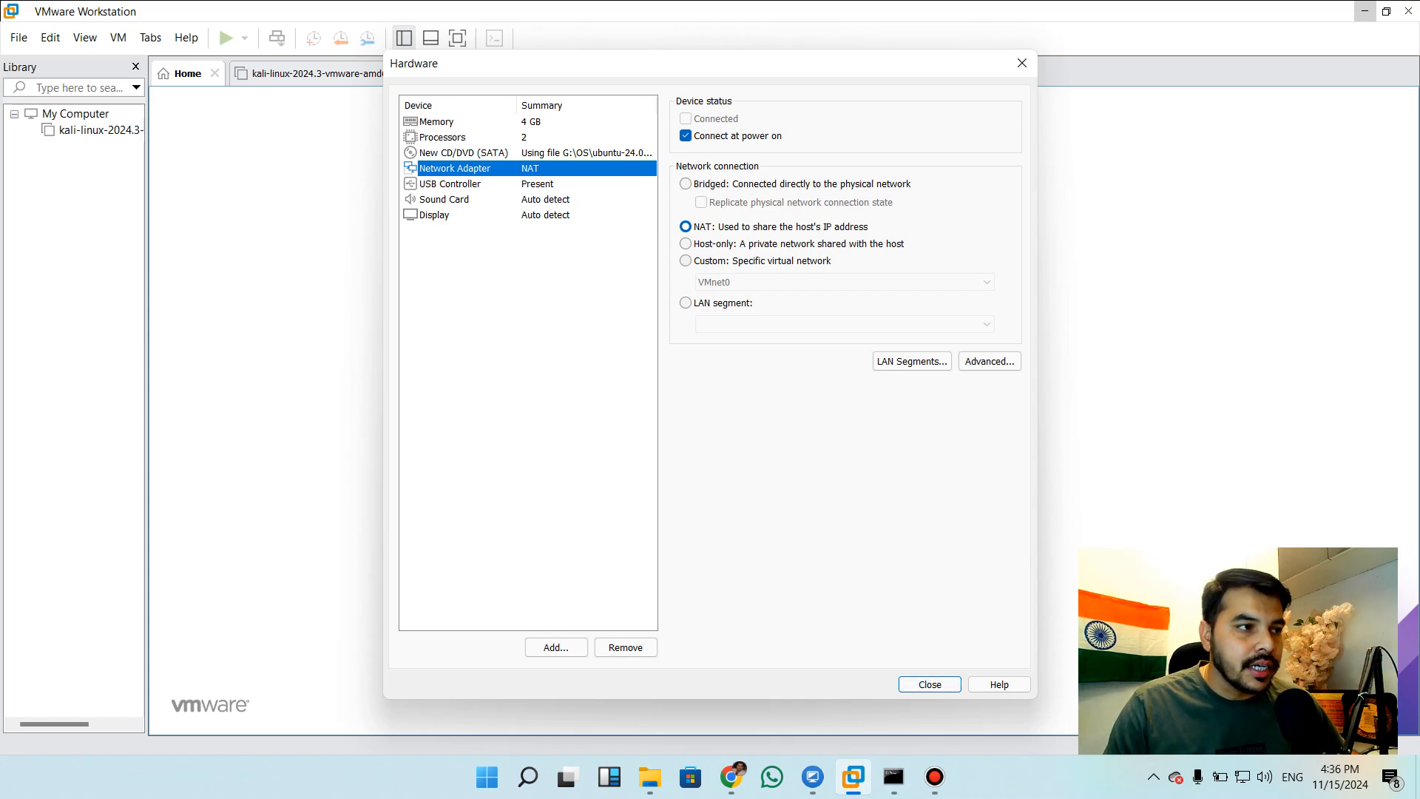
left_click(449, 184)
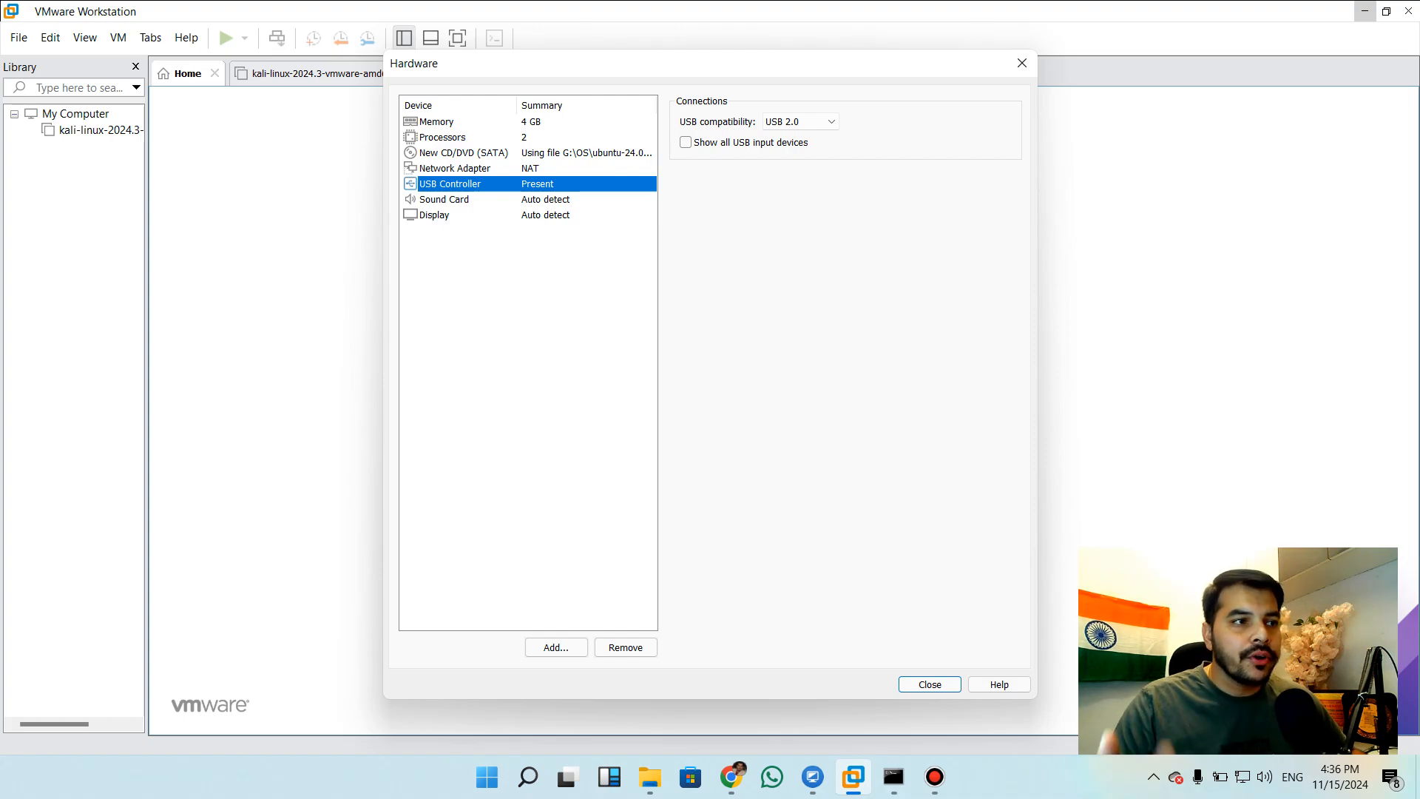
left_click(444, 199)
left_click(444, 215)
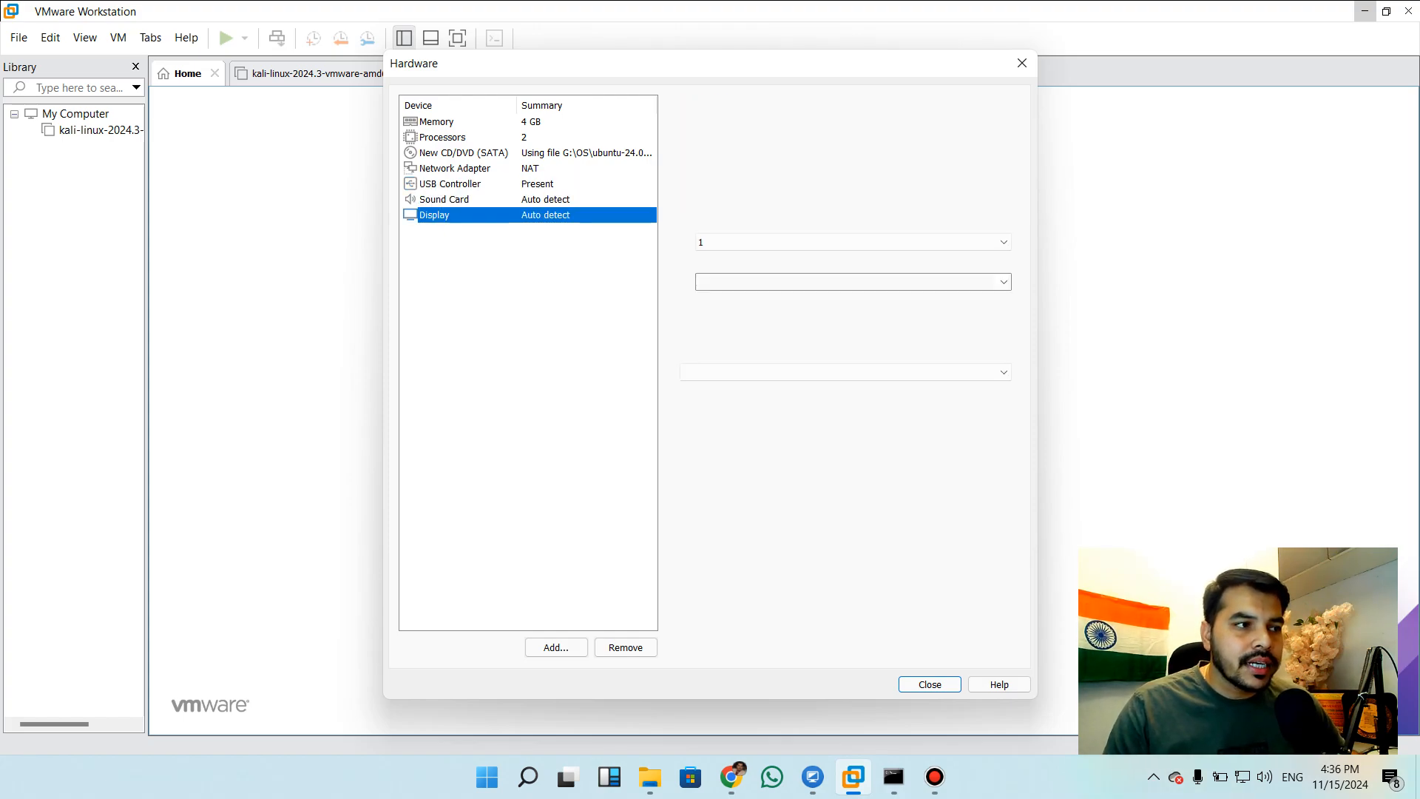
left_click(464, 153)
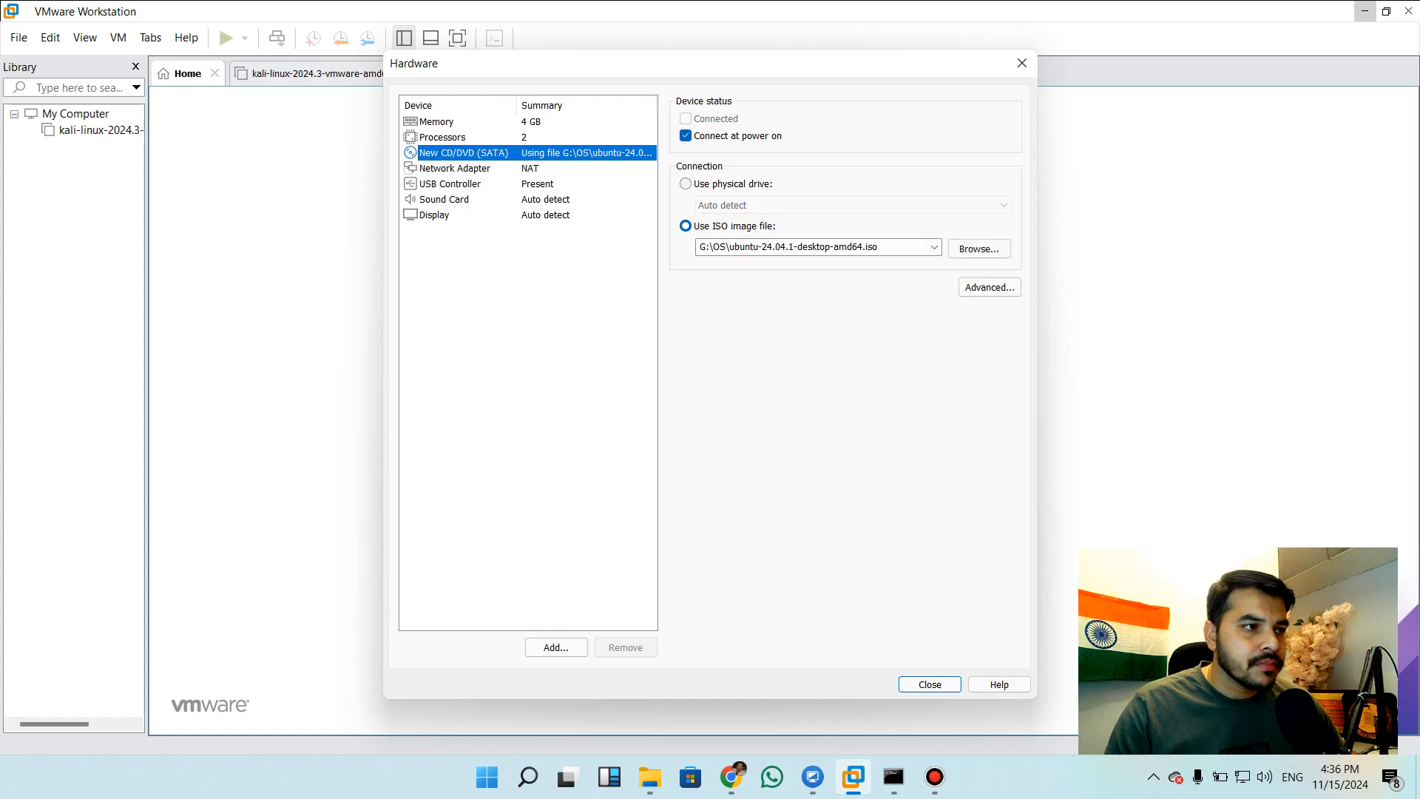
left_click(930, 684)
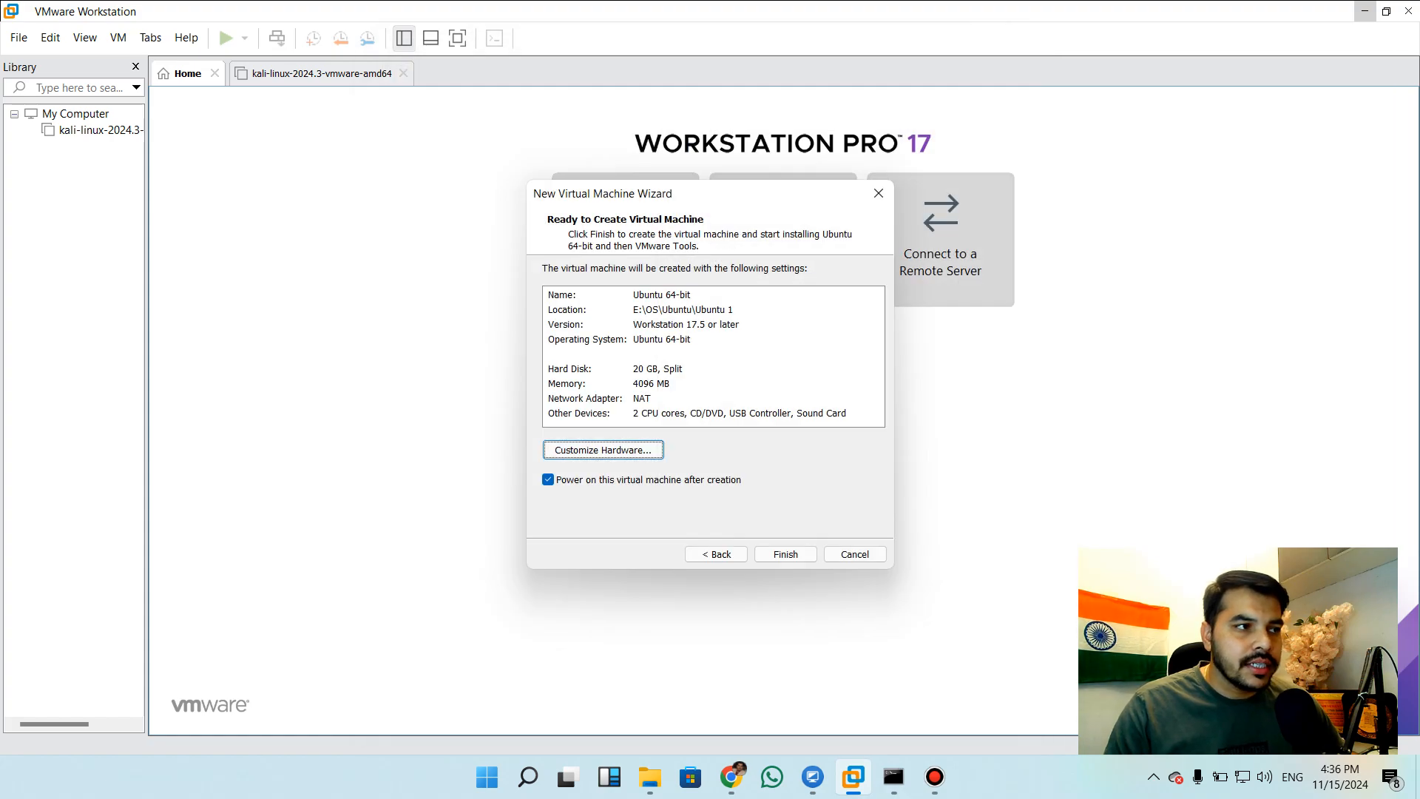
Finish creating the virtual machine with power-on after creation enabled, and hide the library sidebar
left_click(786, 554)
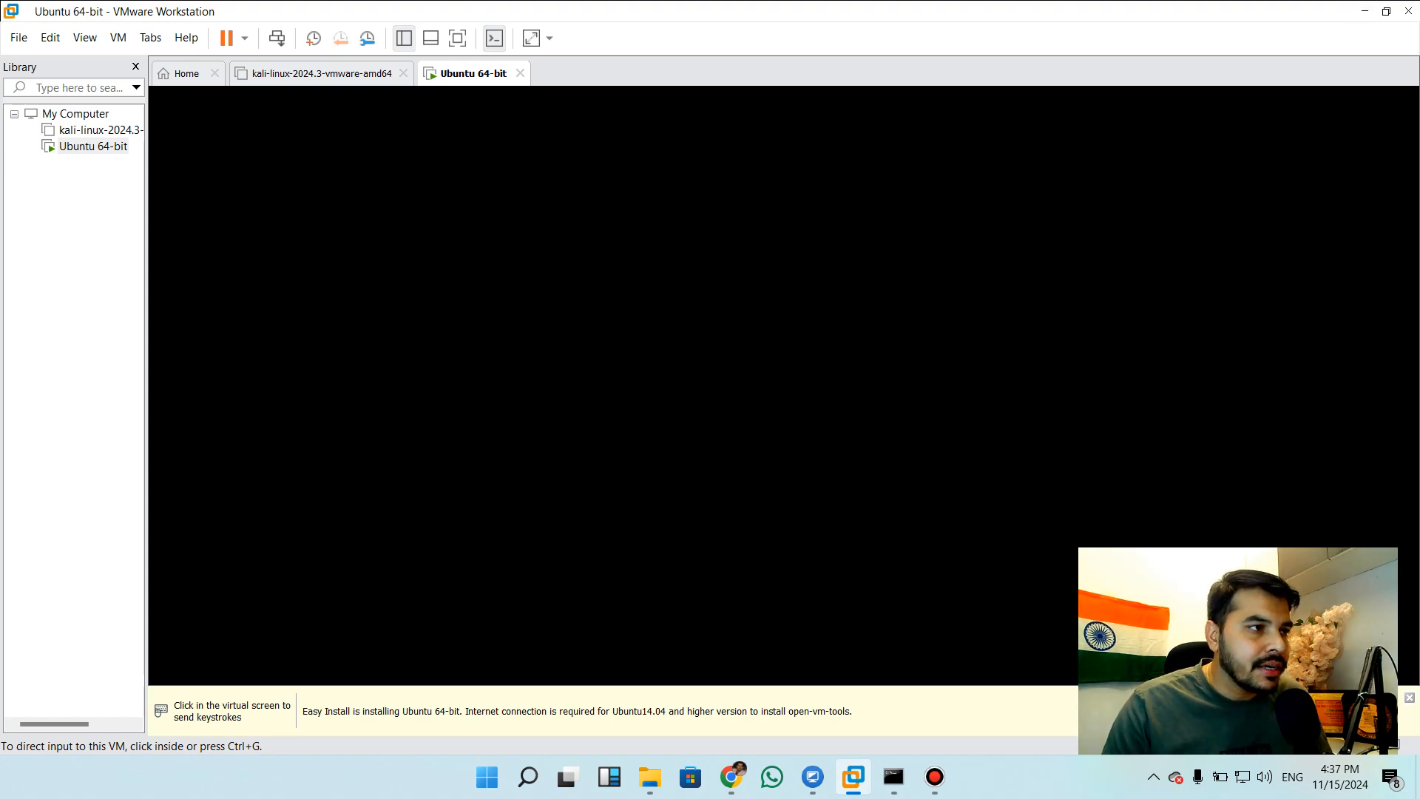
left_click(135, 67)
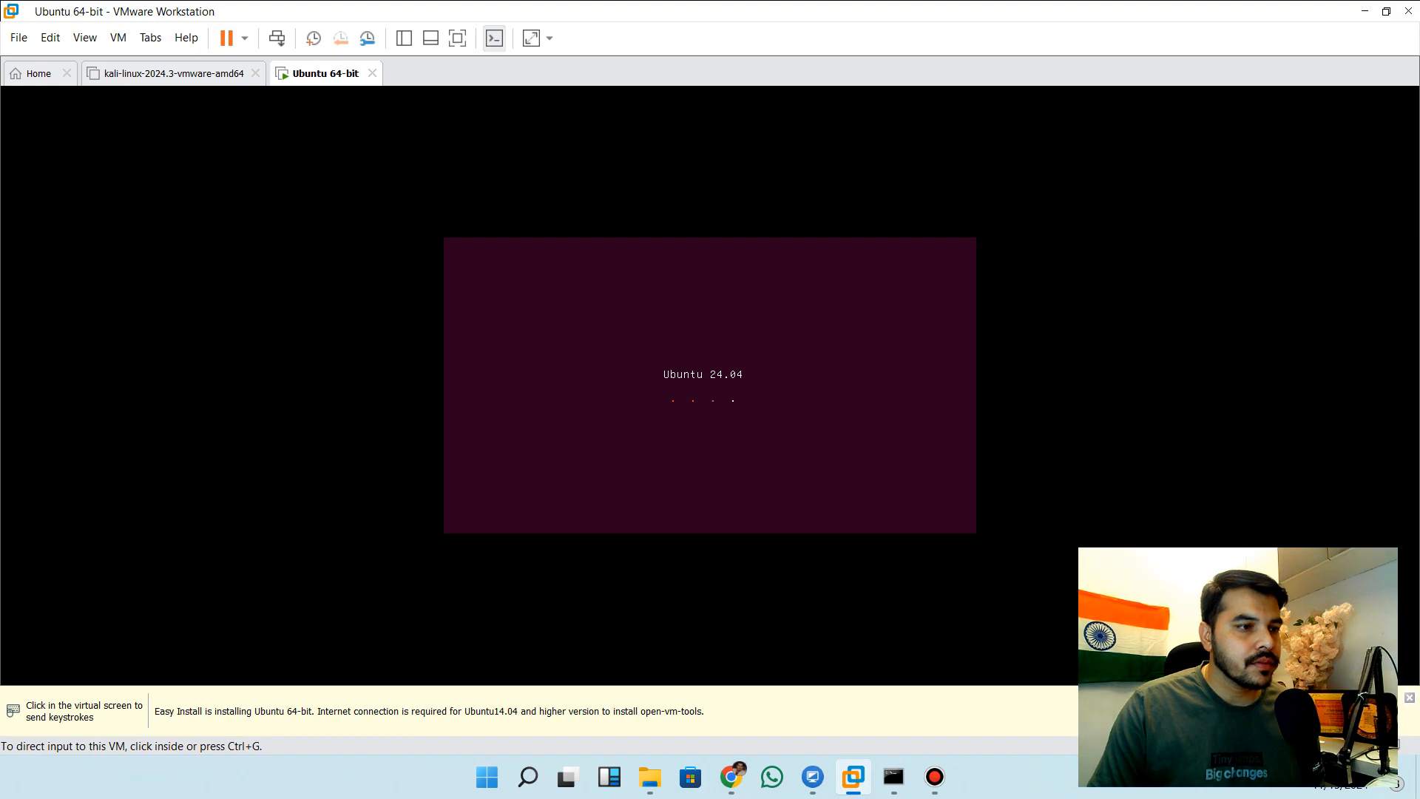
key("ctrl+g")
key("ctrl+alt")
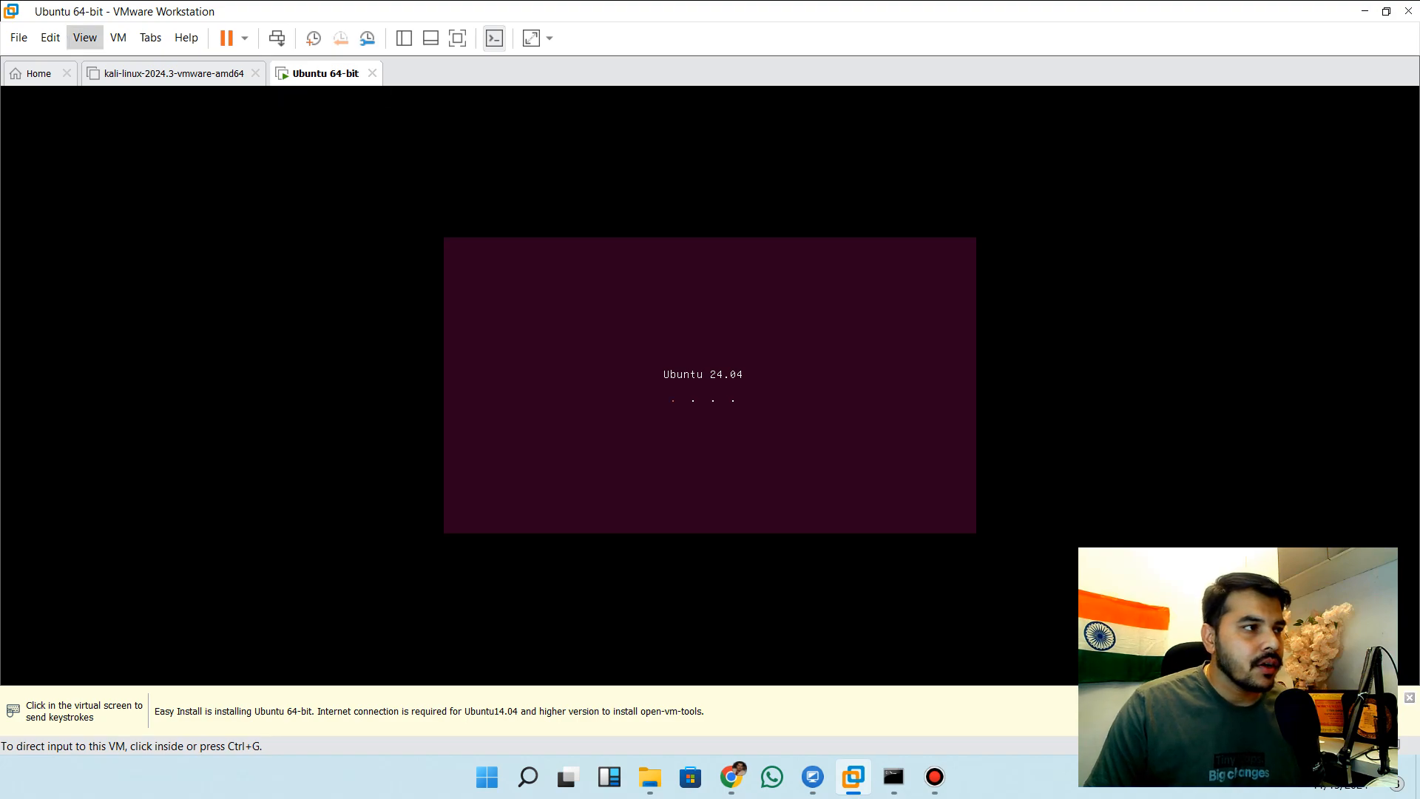
left_click(84, 37)
mouse_move(117, 37)
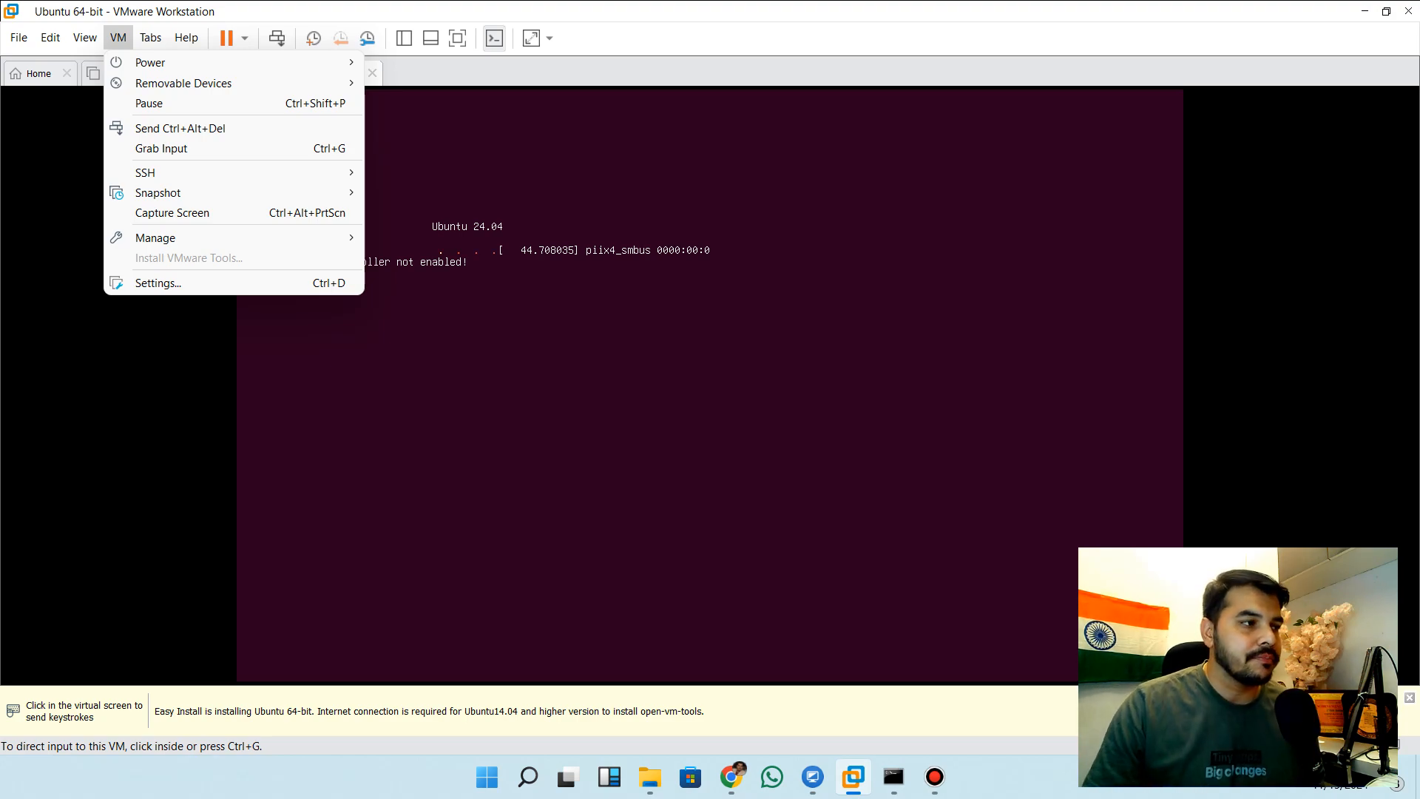
left_click(710, 384)
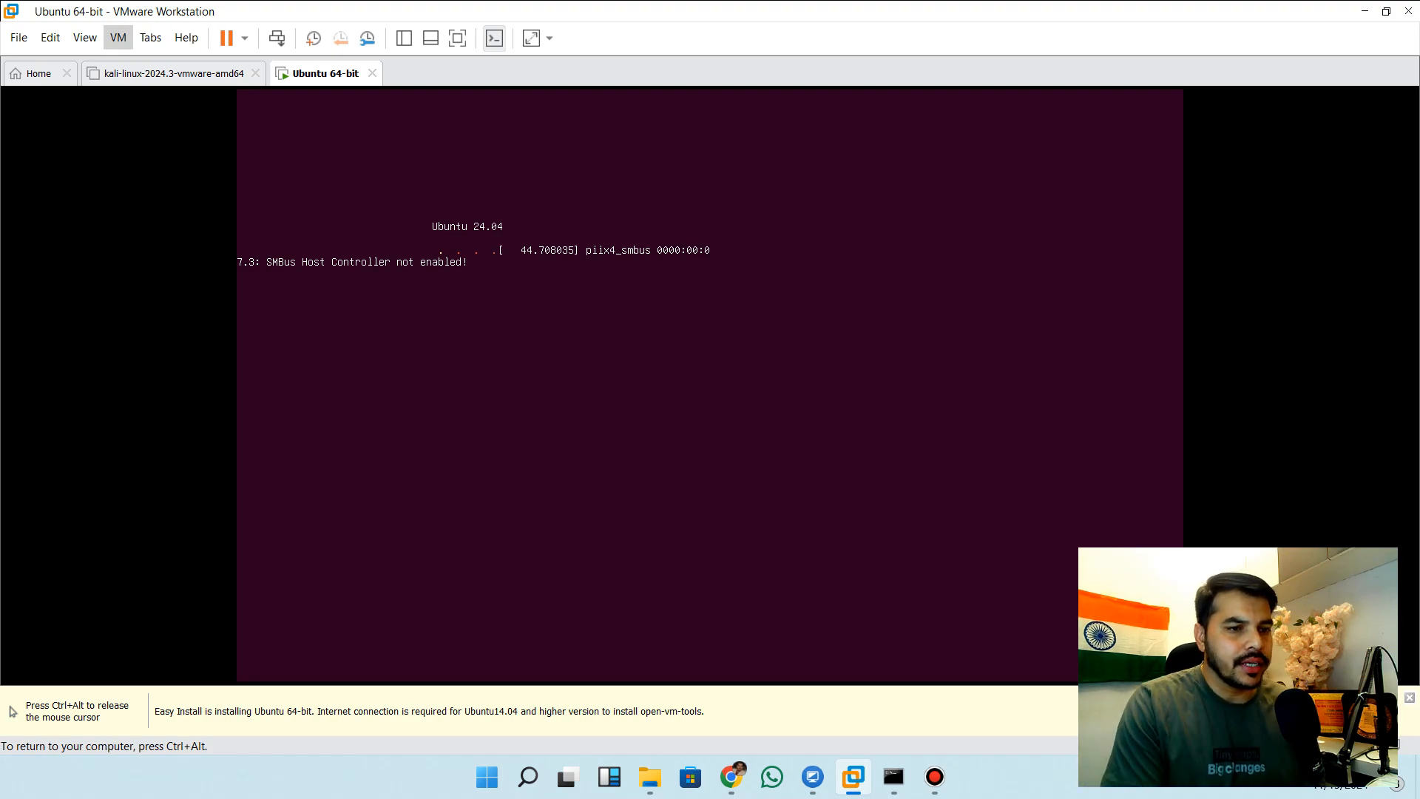
key("ctrl+alt")
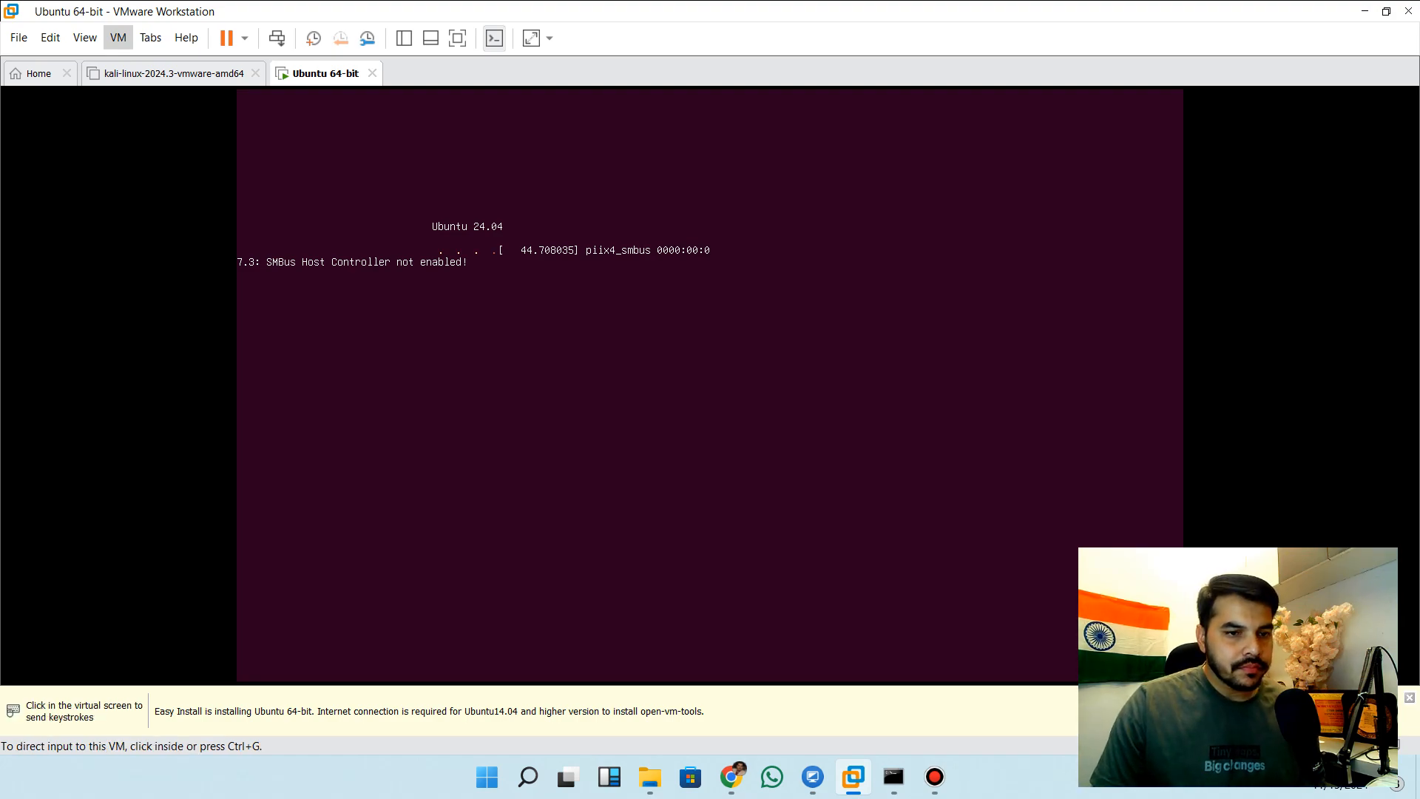
left_click(710, 384)
key("ctrl+alt")
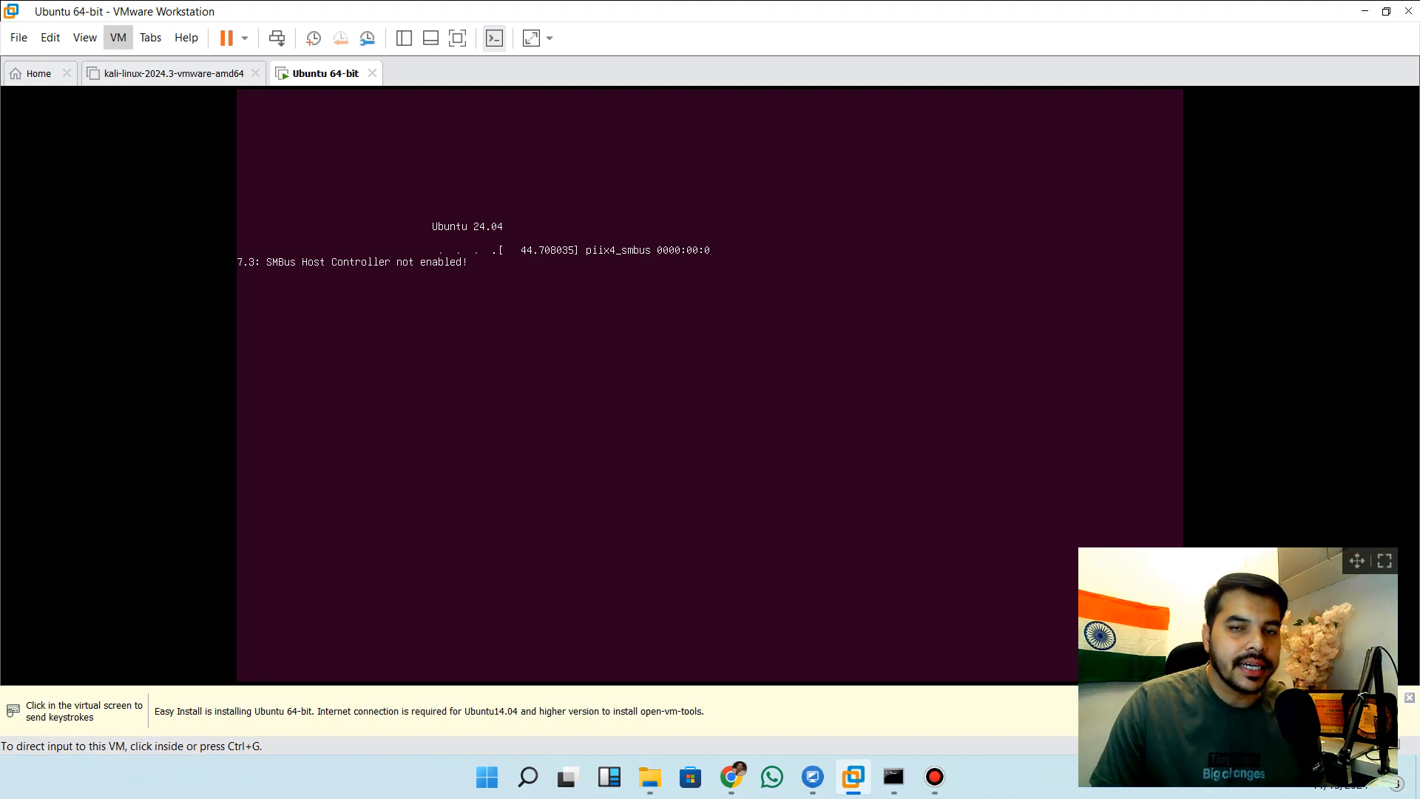
left_click(710, 385)
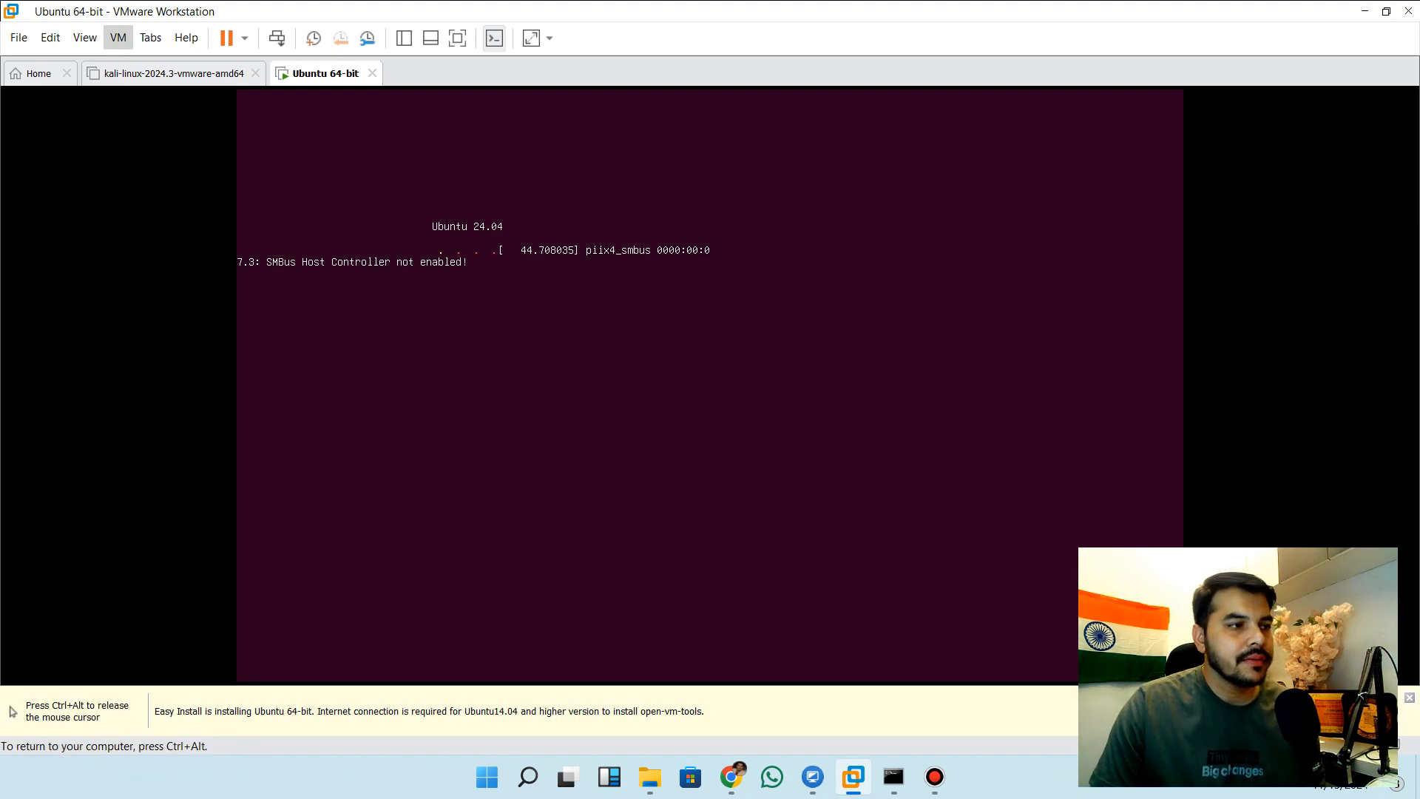
key("ctrl+alt")
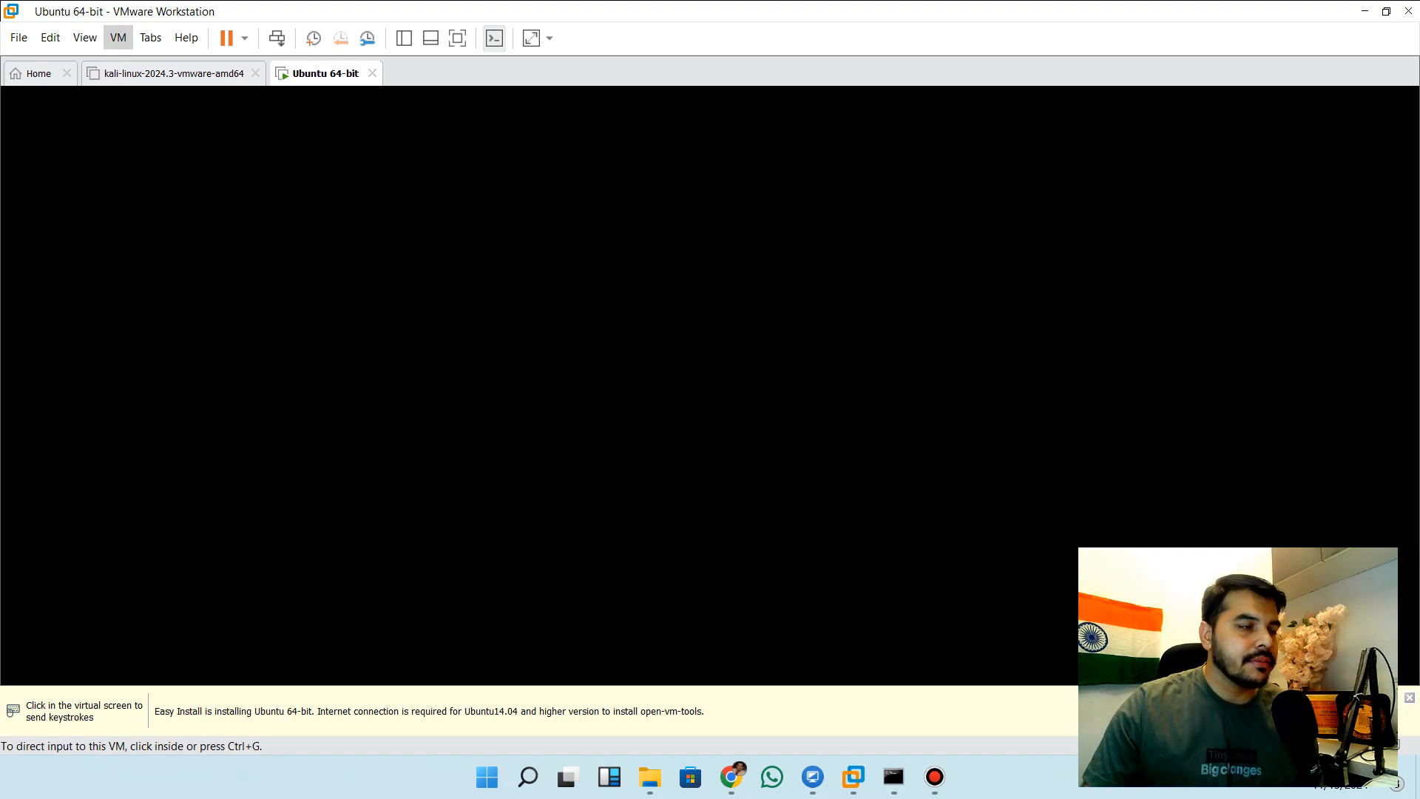
left_click(711, 385)
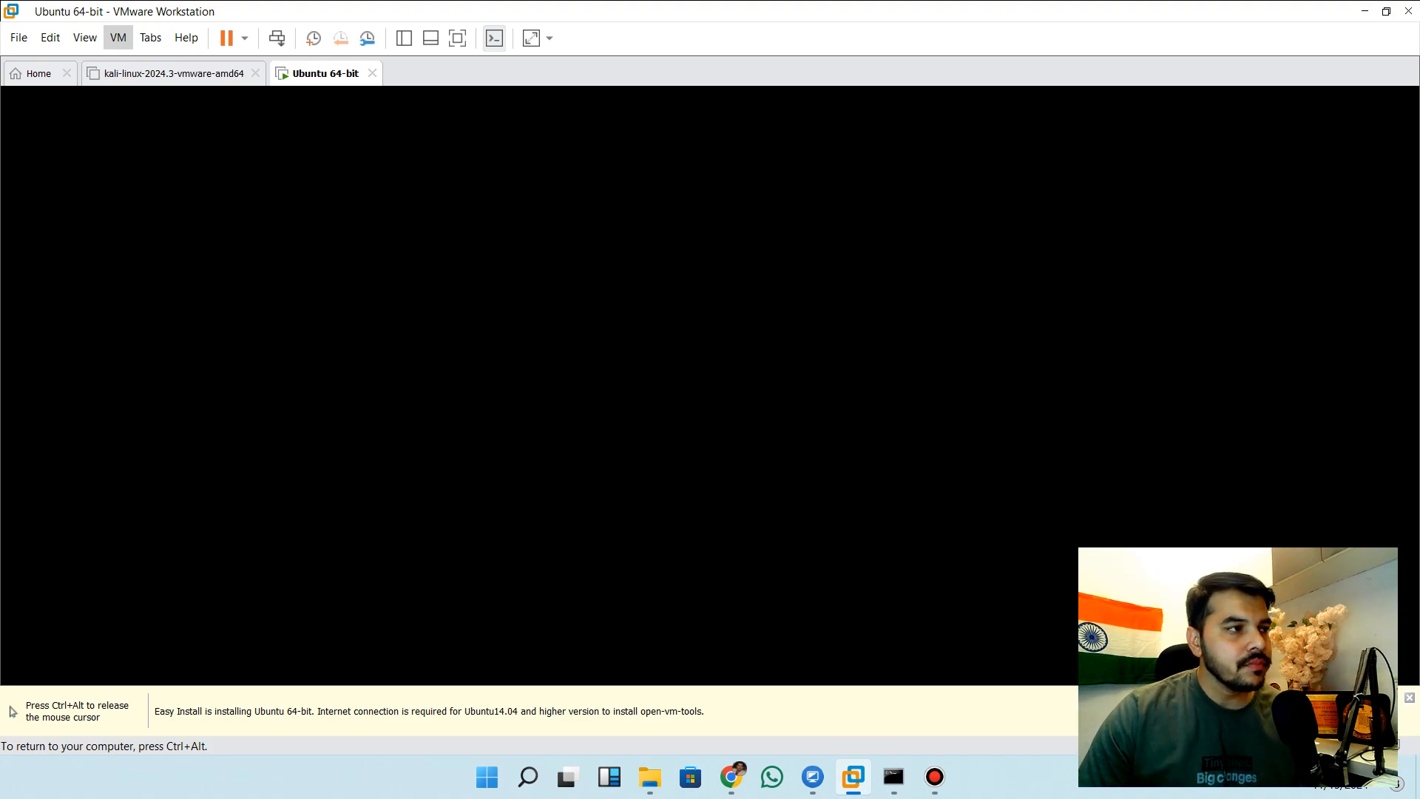
key("ctrl+alt")
left_click(324, 77)
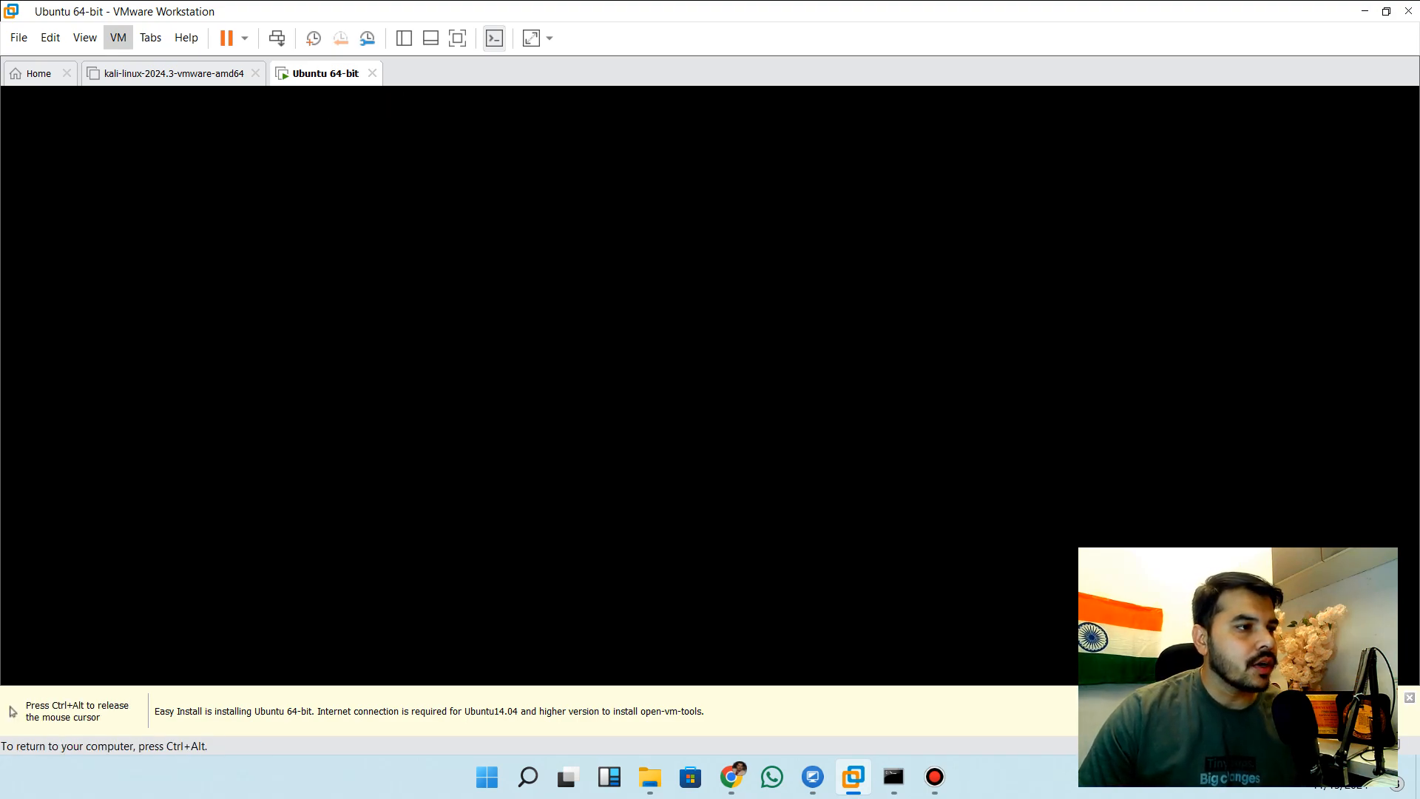
key("ctrl+alt")
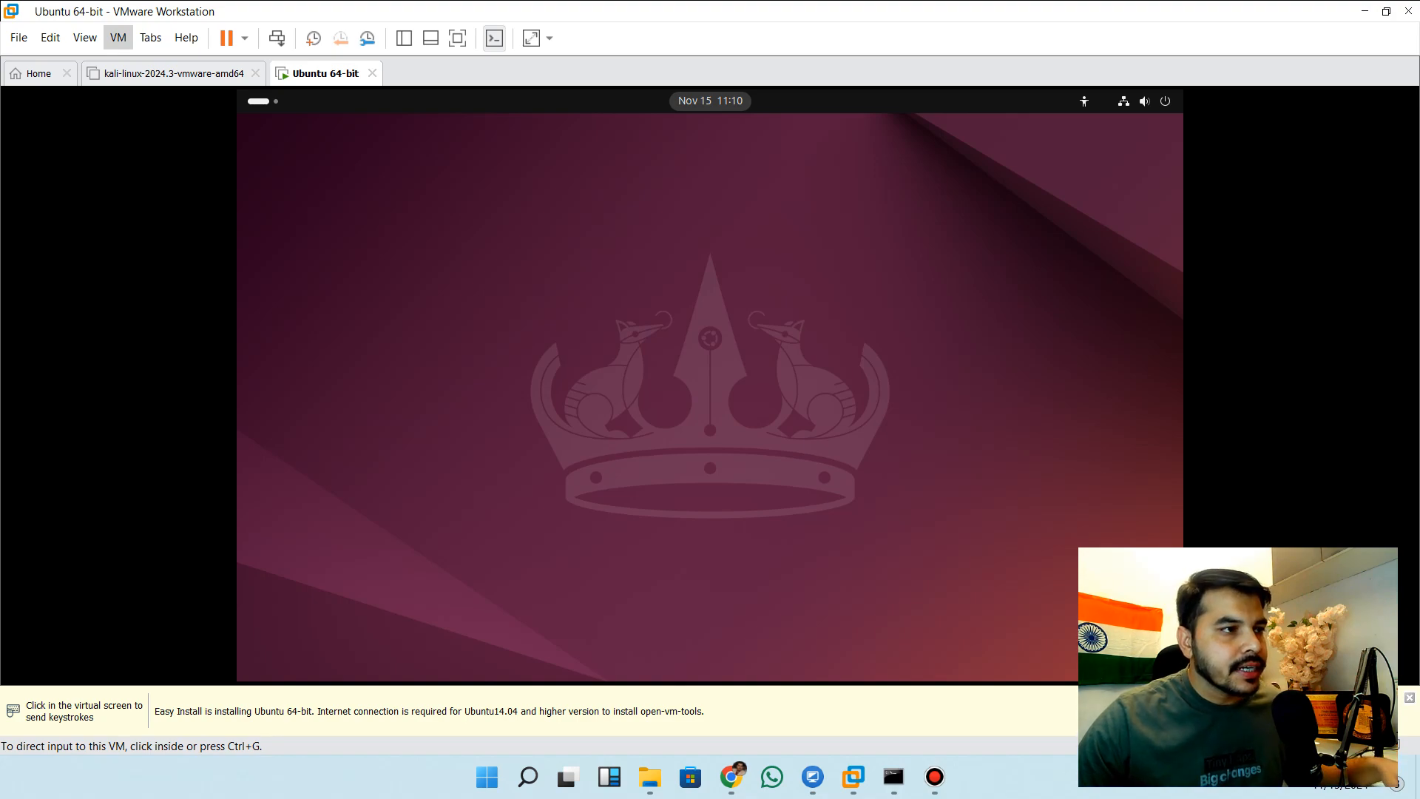
left_click(710, 385)
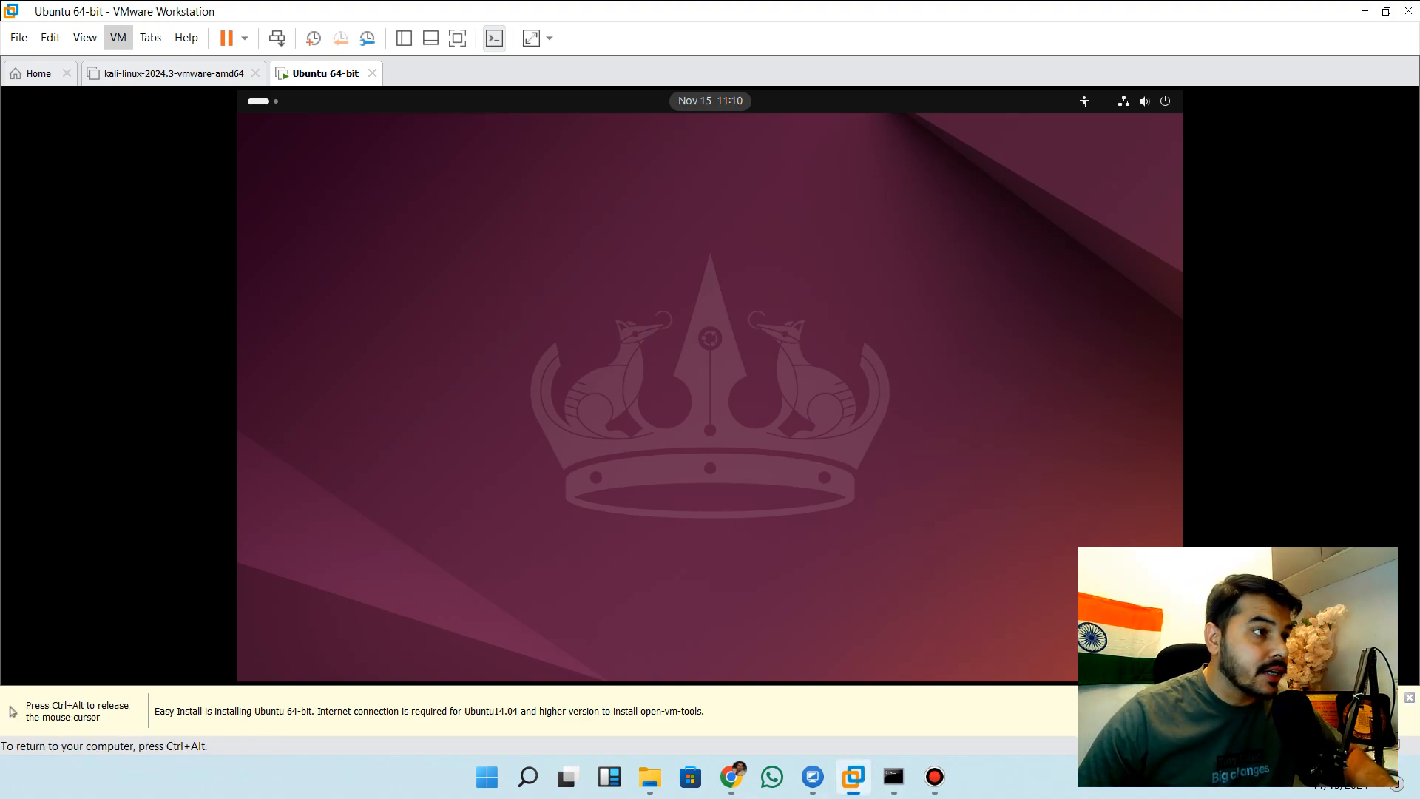
key("ctrl+alt")
left_click(710, 385)
key("ctrl+alt")
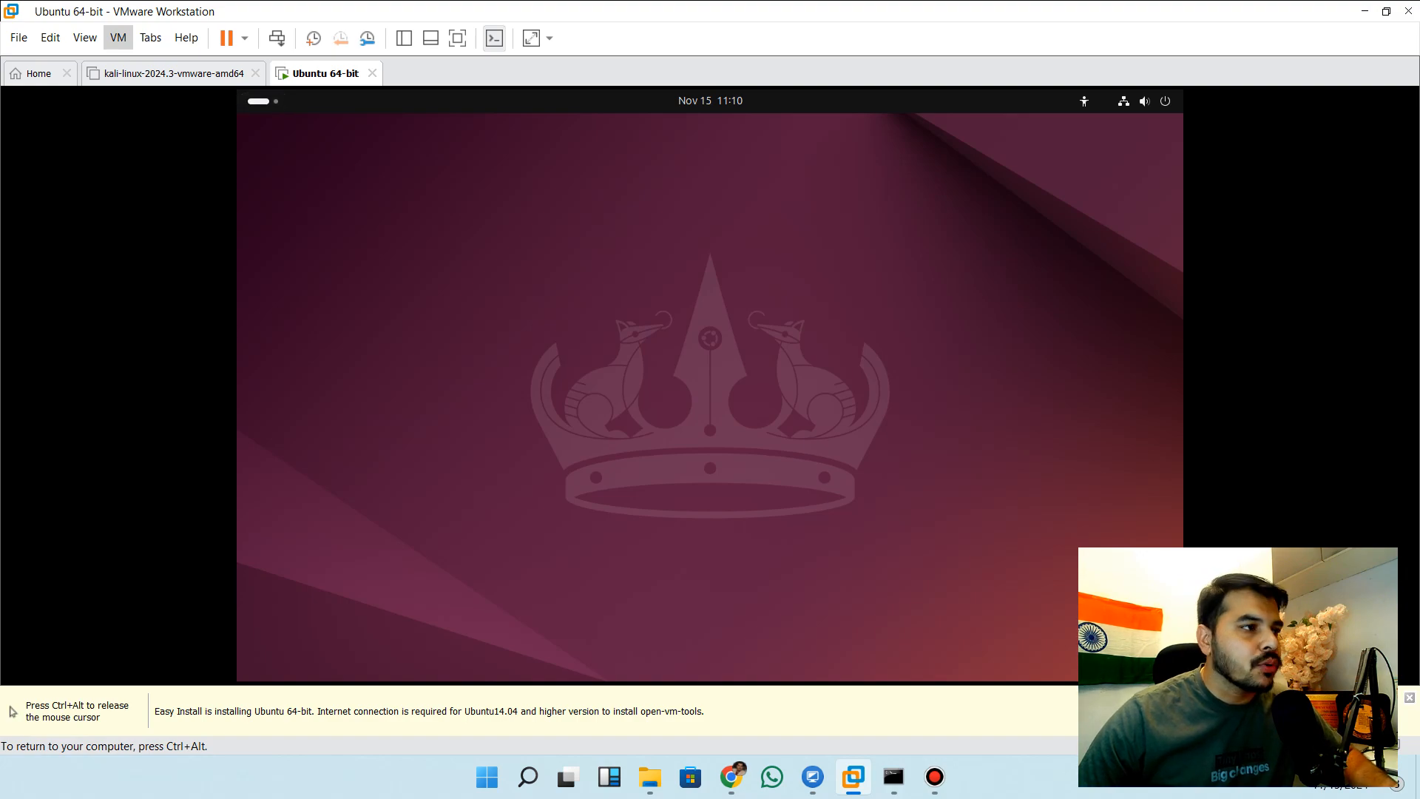
left_click(118, 37)
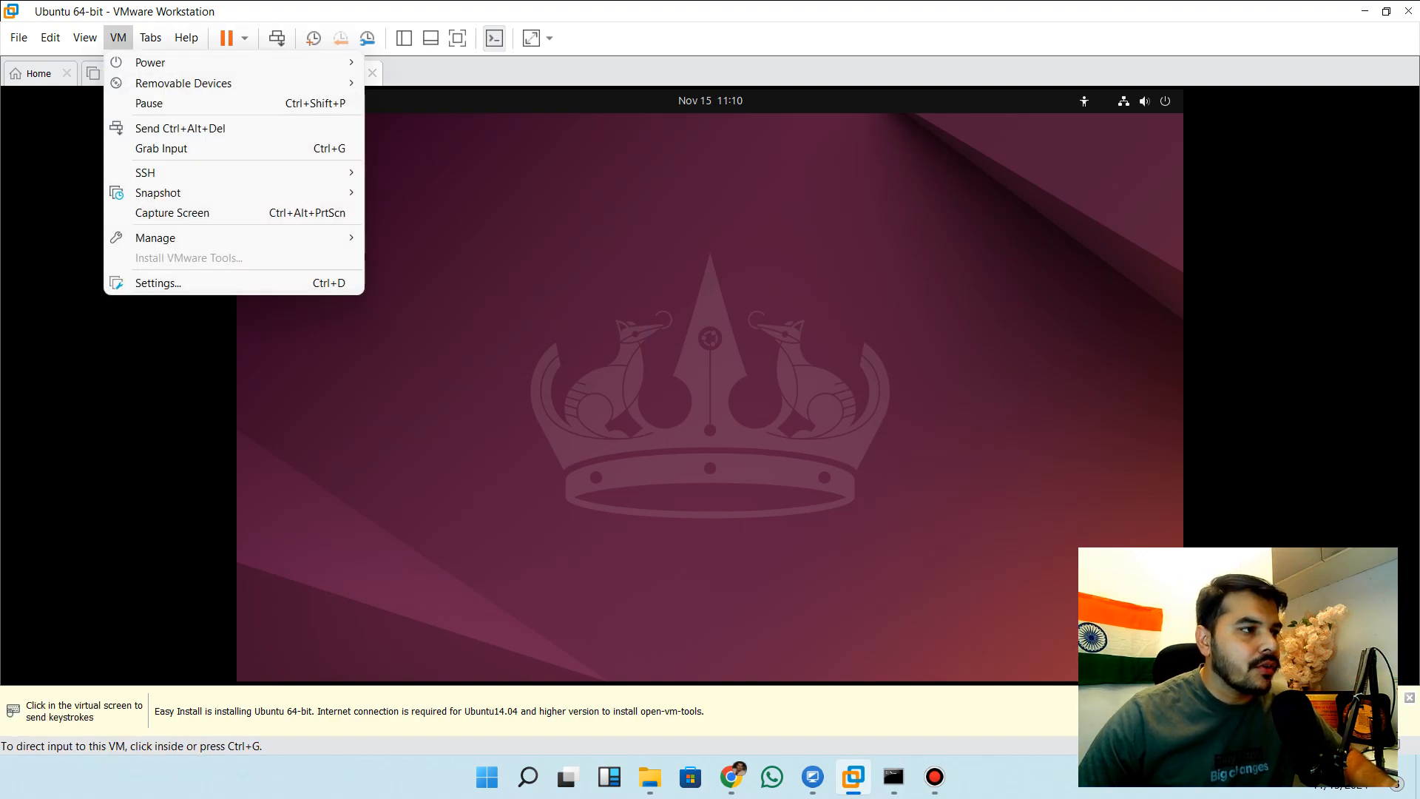
left_click(710, 385)
key("ctrl+alt")
left_click(710, 385)
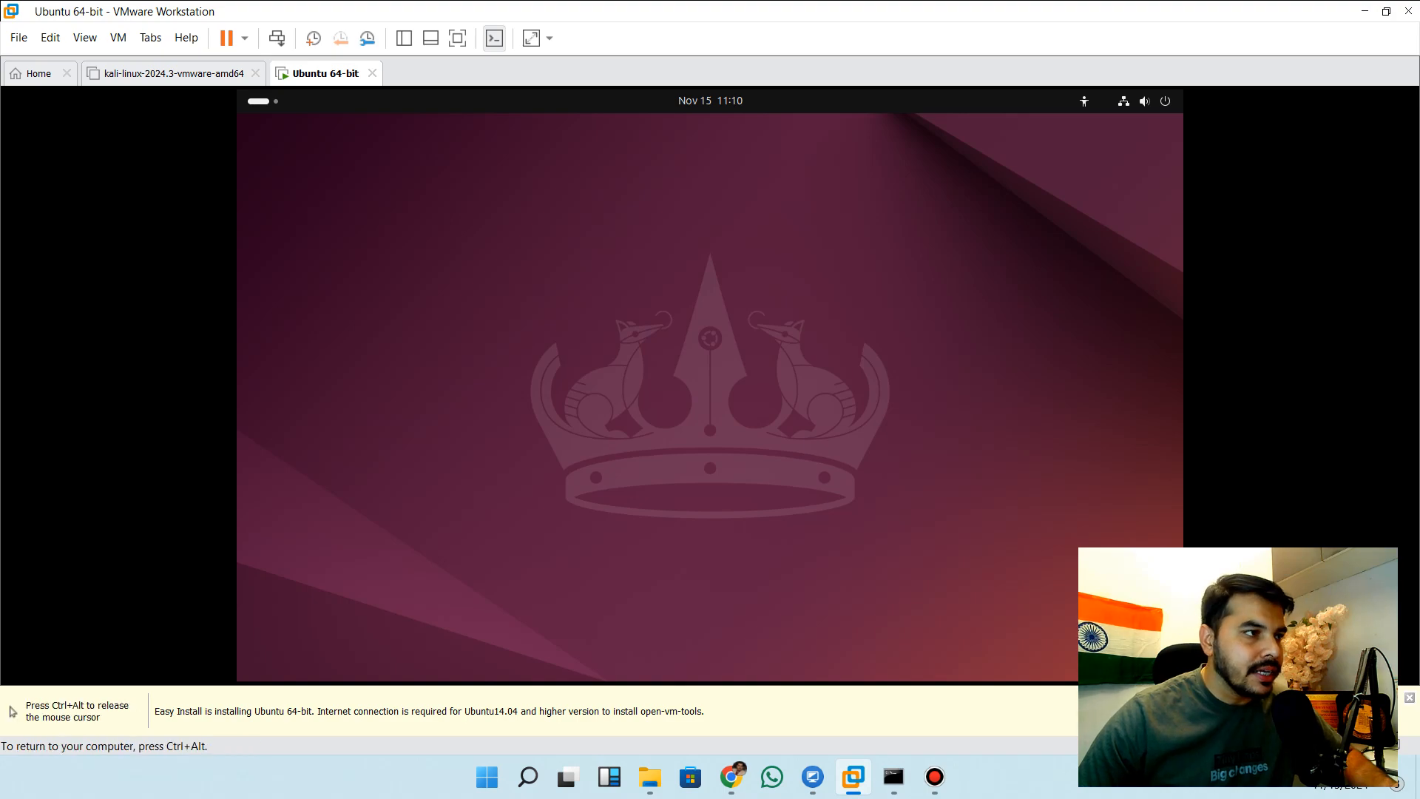
key("ctrl+alt")
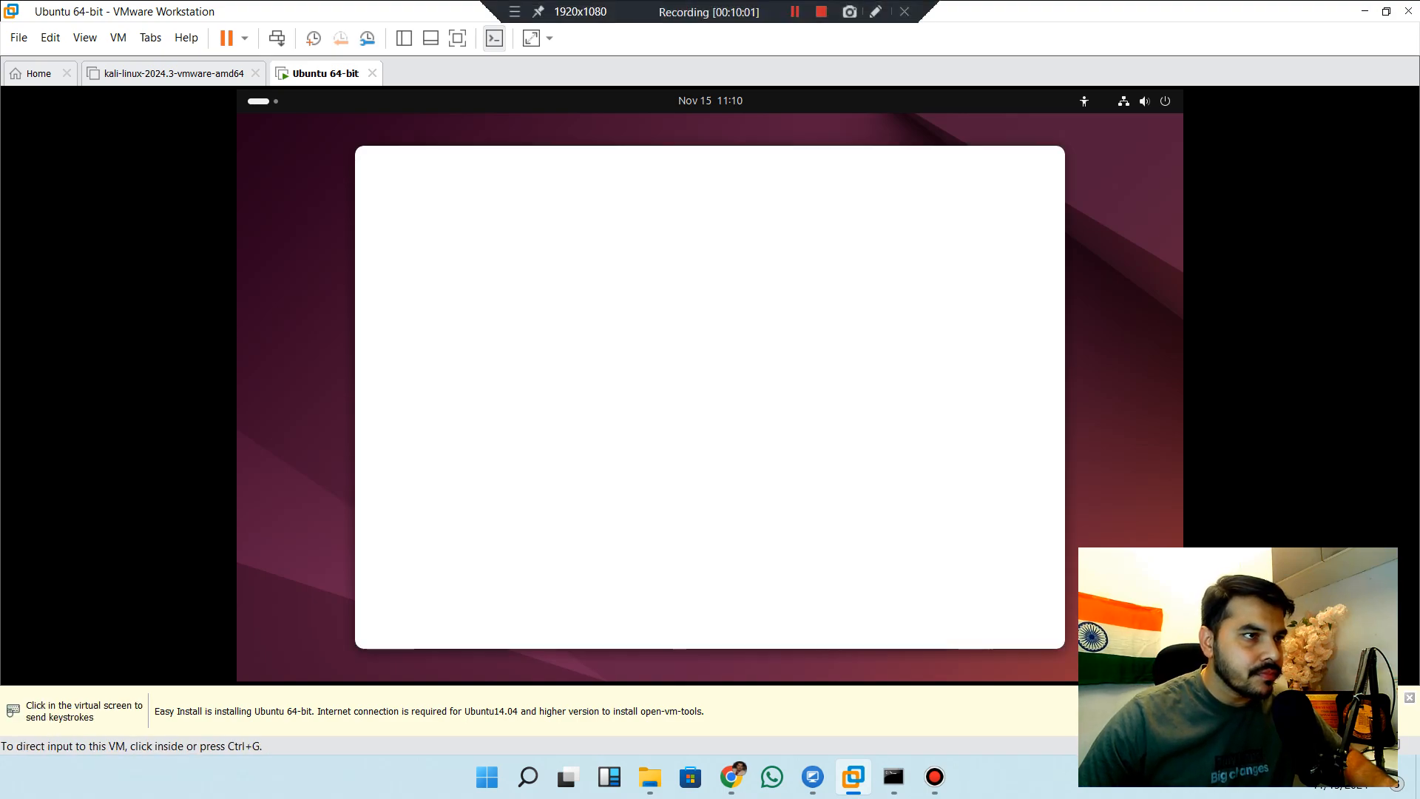
left_click(710, 385)
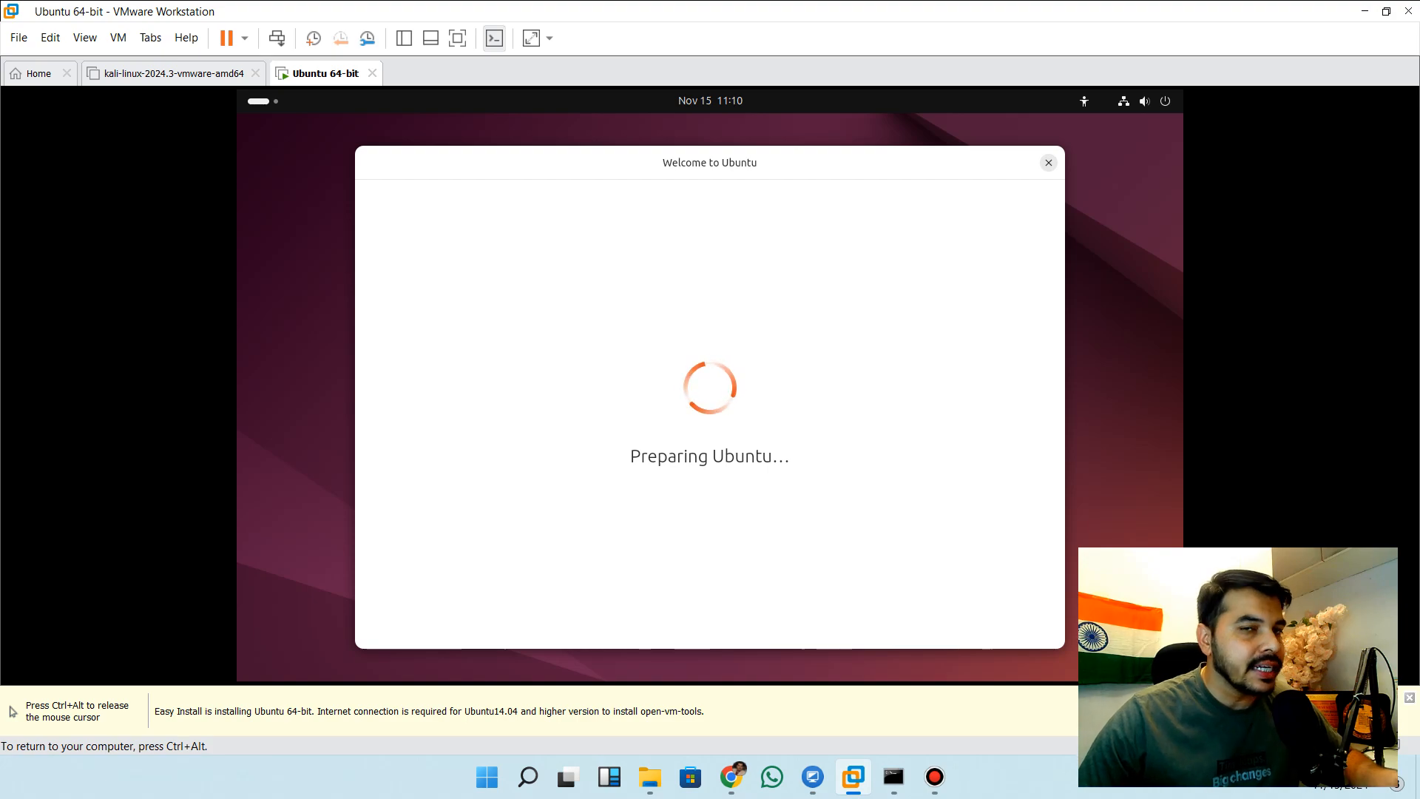
Keep English as the installer language, skip the accessibility options and keep the English (US) keyboard layout
key("ctrl+alt")
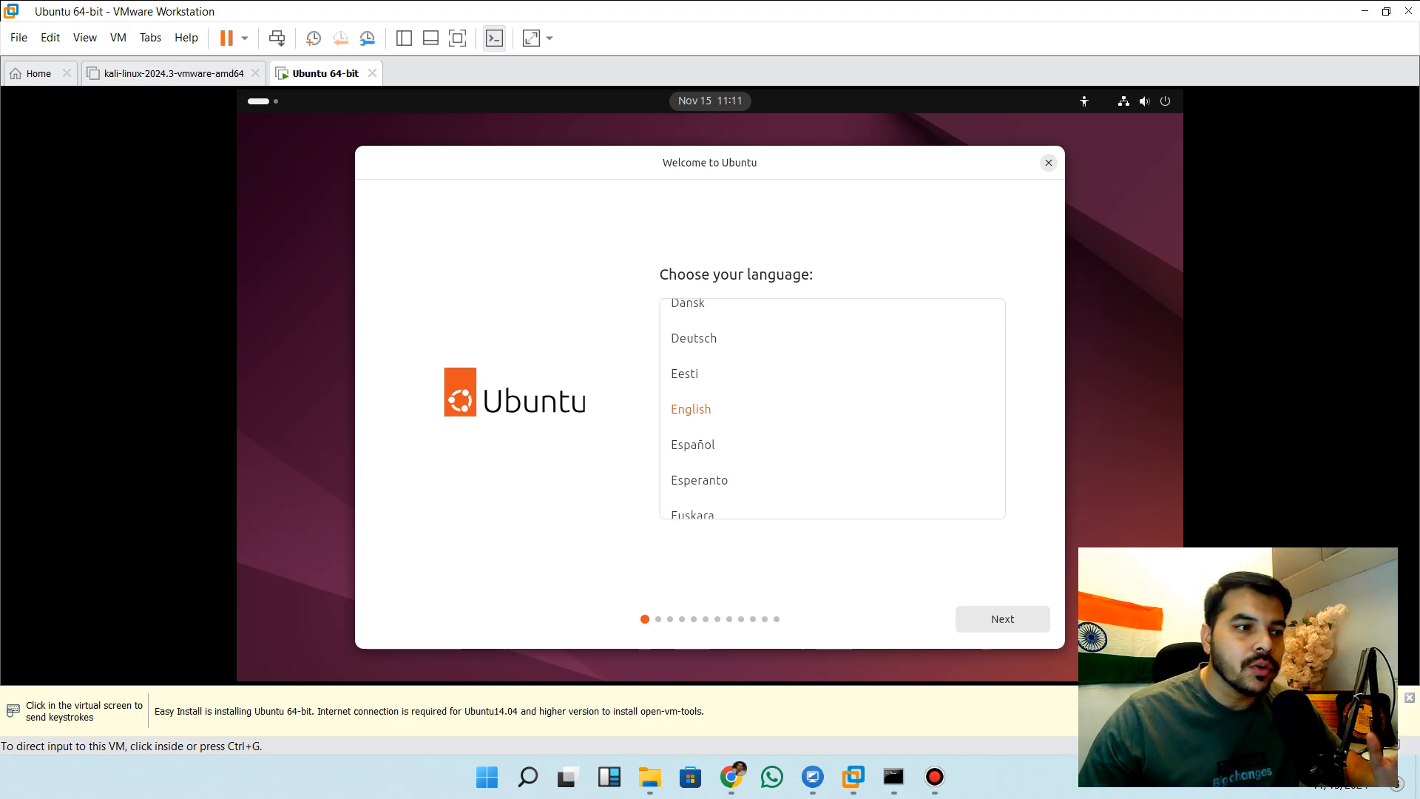
left_click(993, 611)
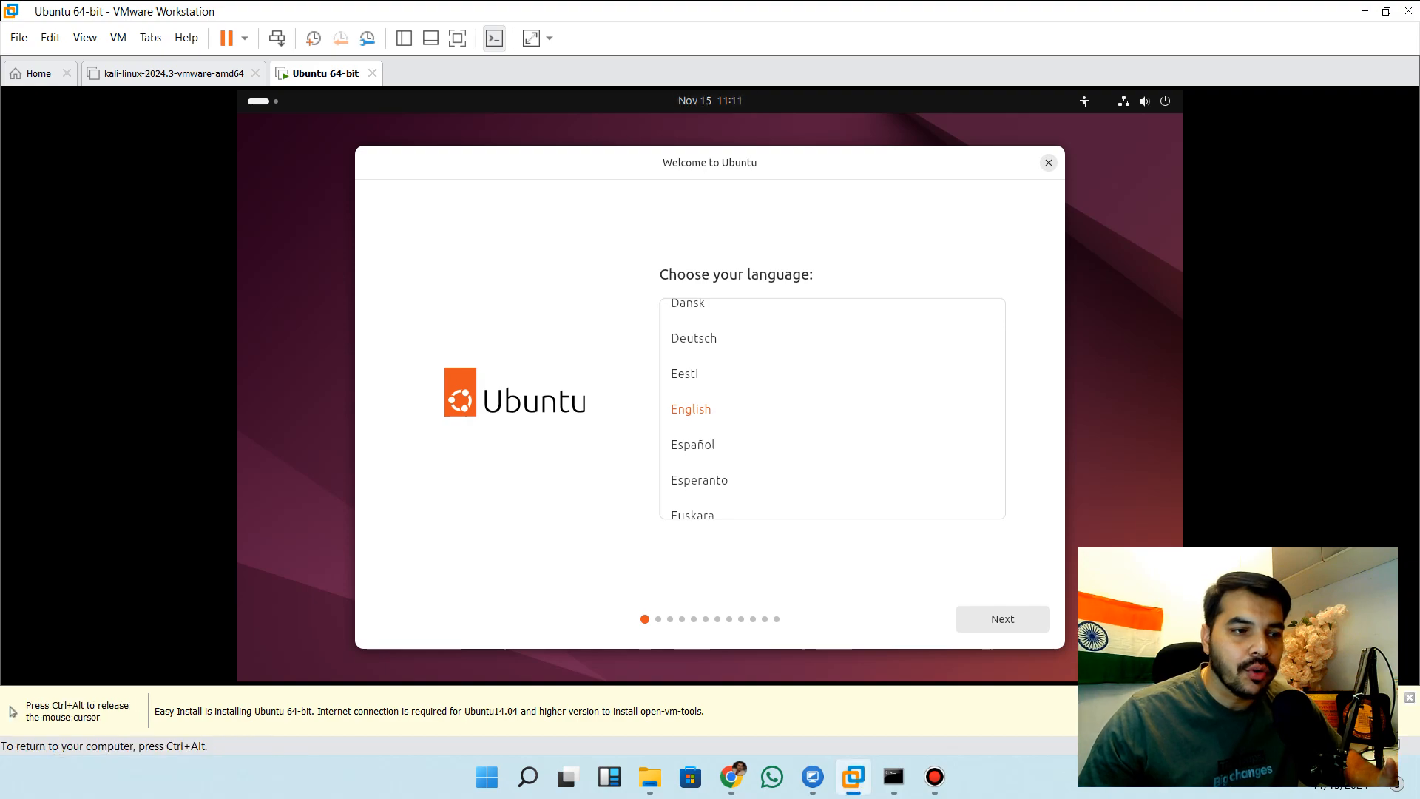
left_click(1002, 618)
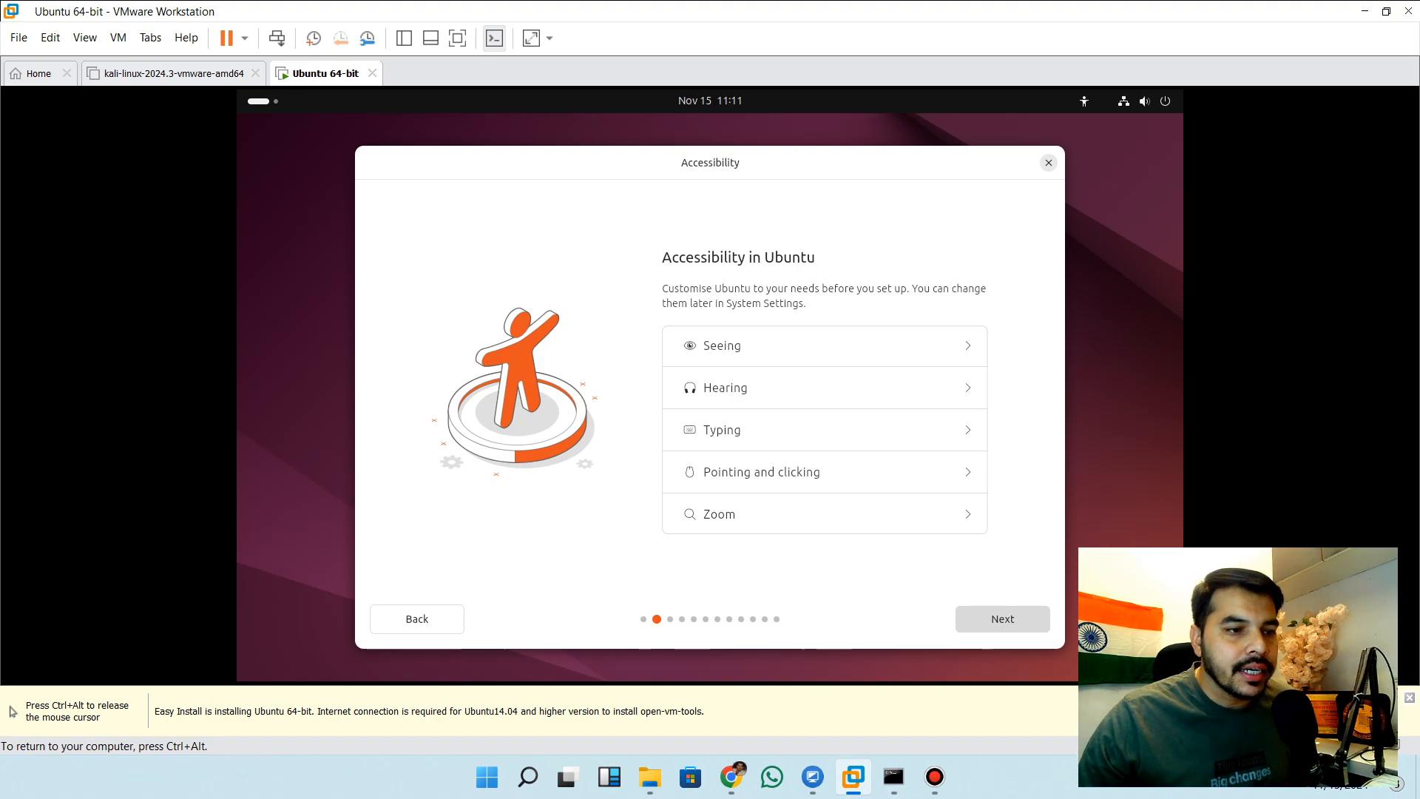
left_click(1002, 618)
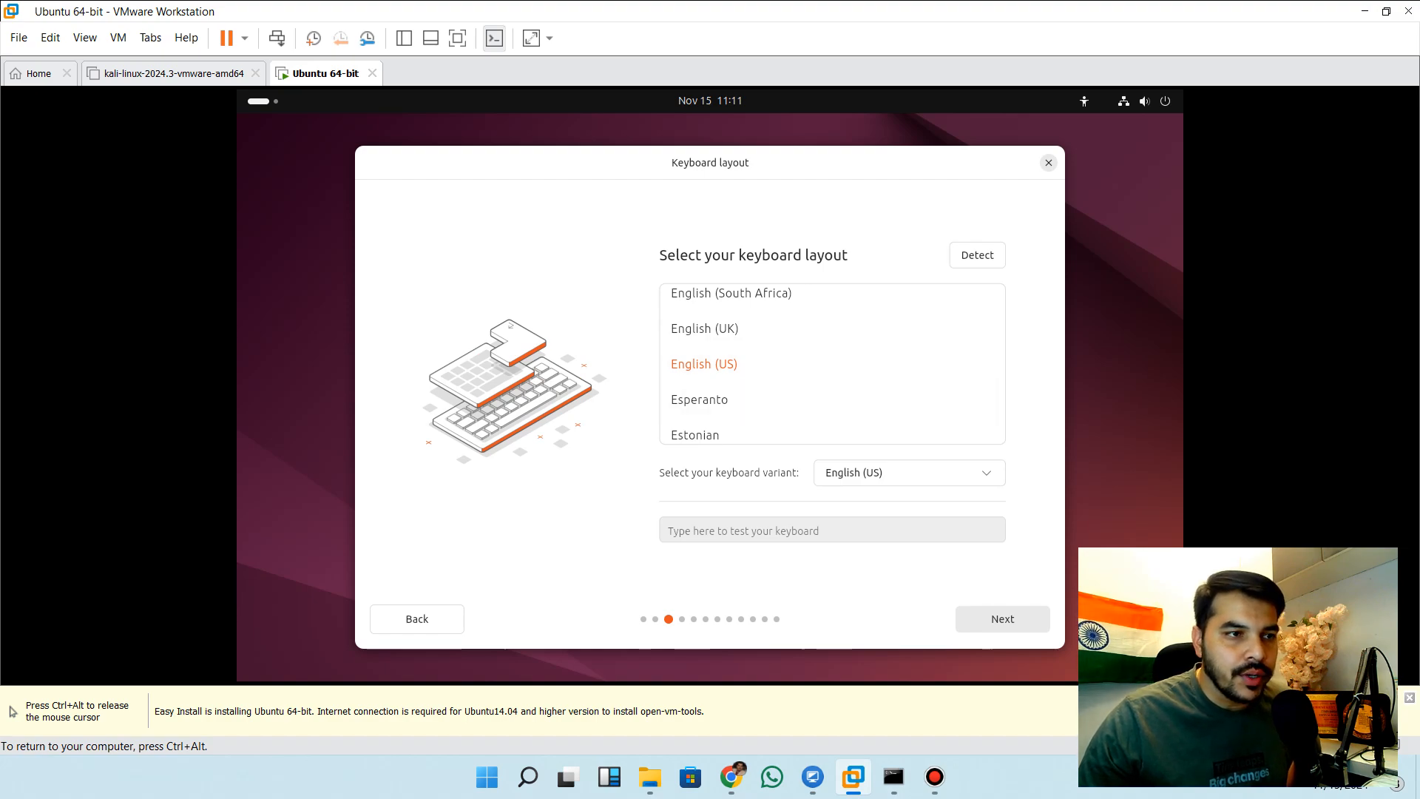
left_click(1003, 618)
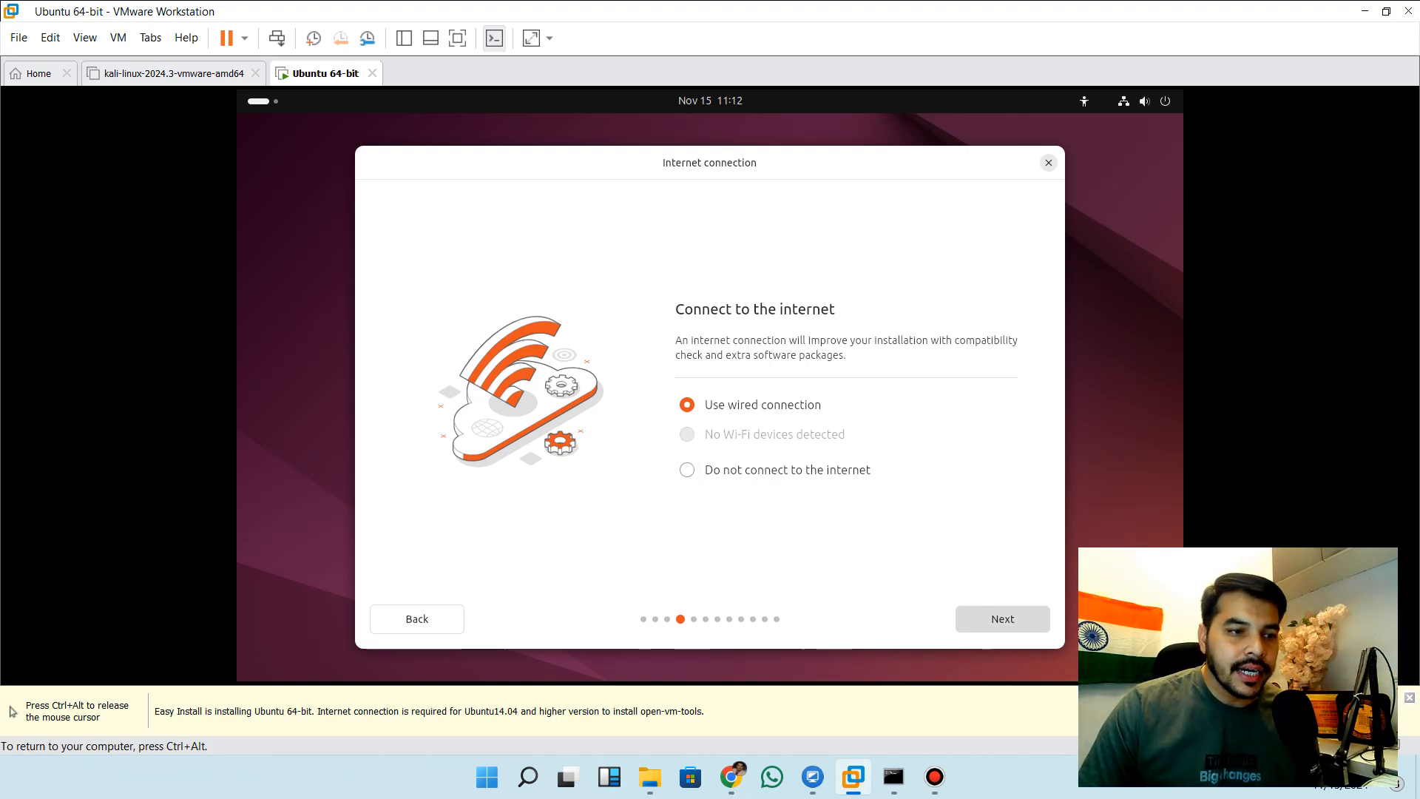
Use the wired connection and choose an interactive Ubuntu installation with the extended selection of apps
left_click(1002, 619)
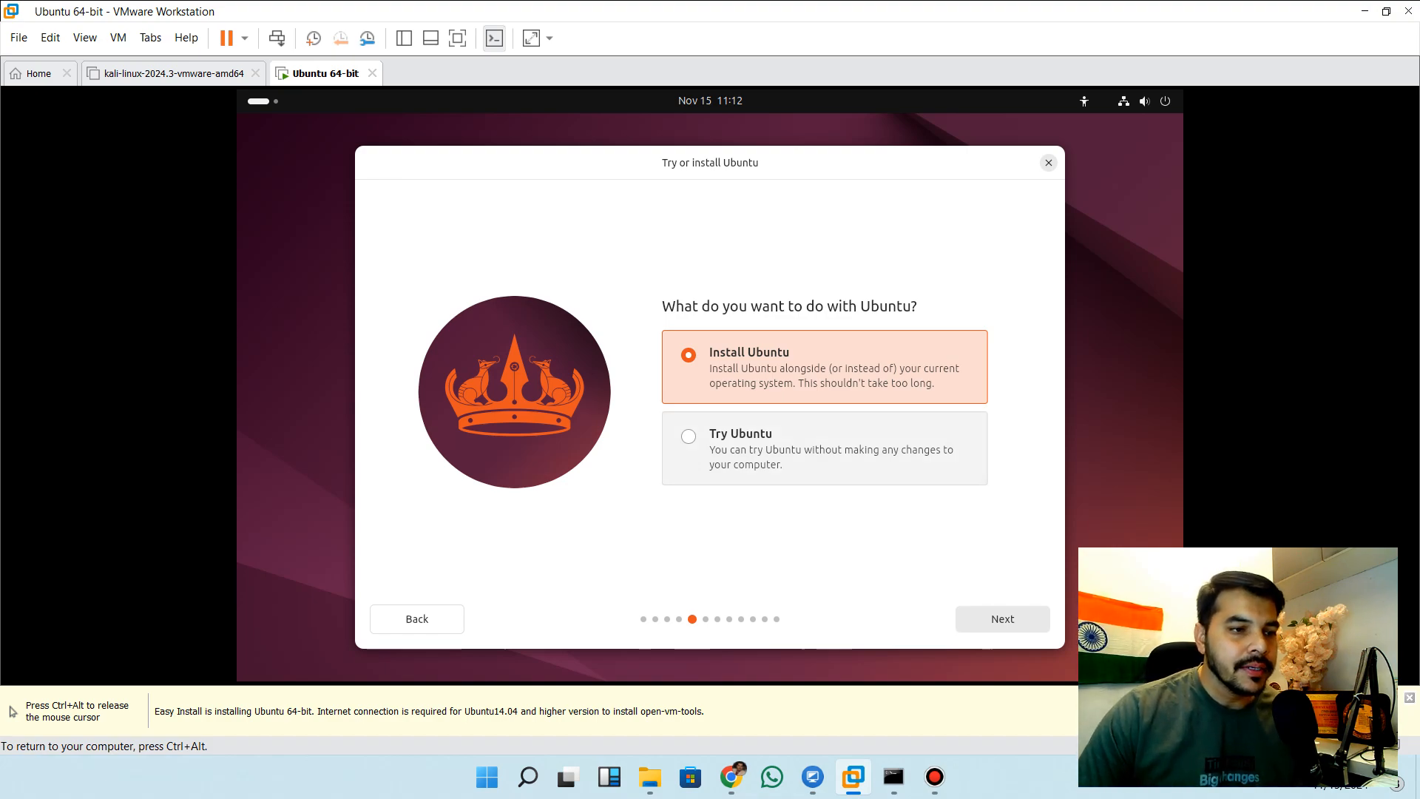
left_click(1002, 618)
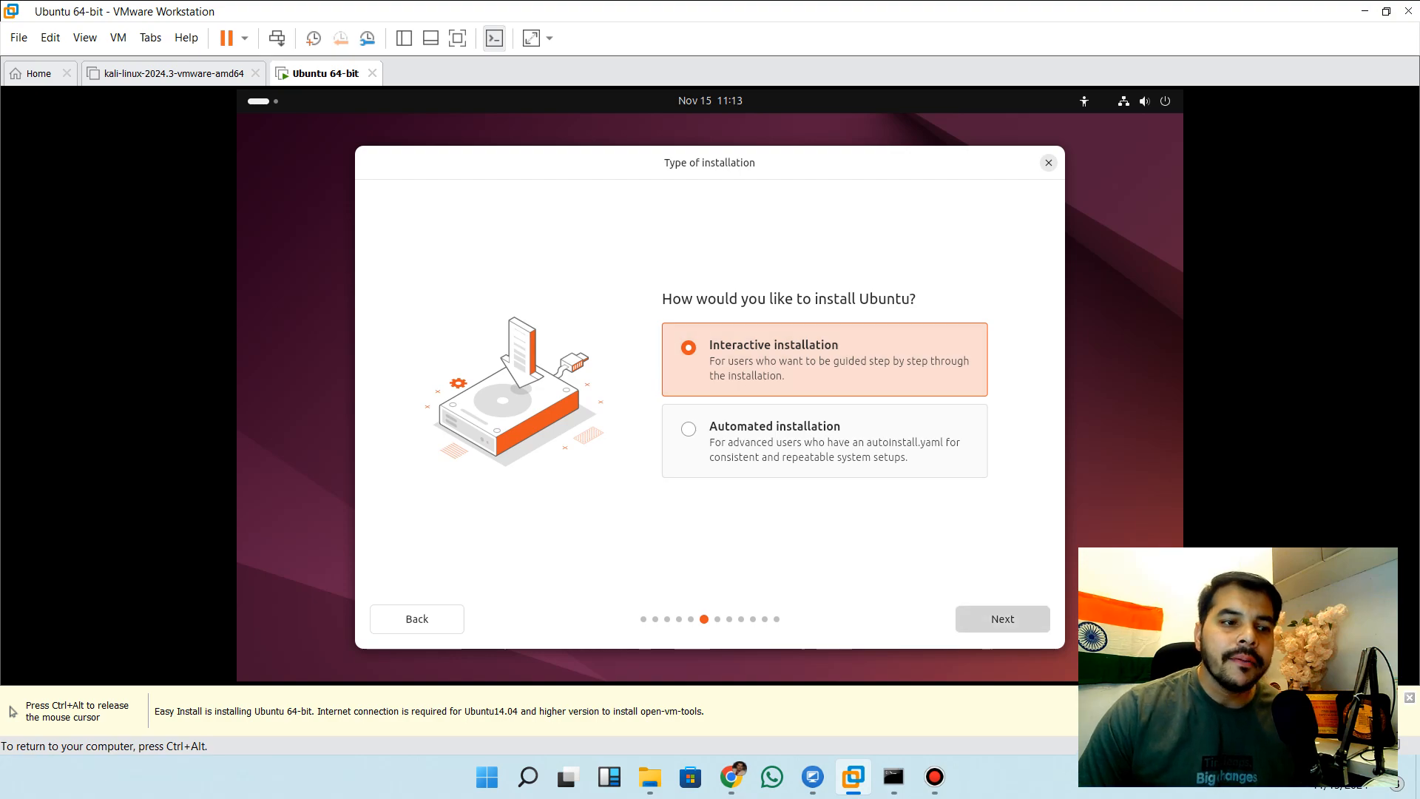
left_click(1003, 619)
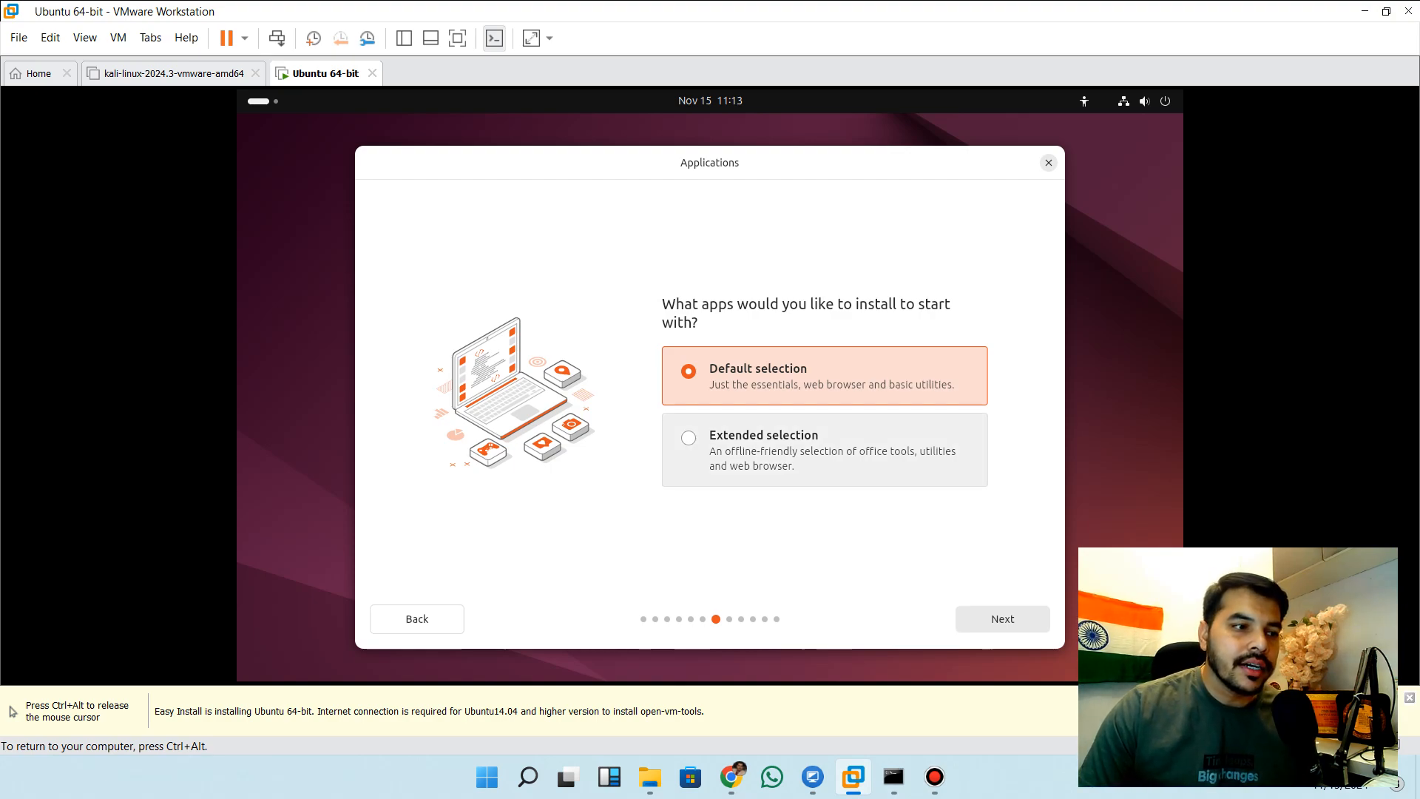
left_click(825, 450)
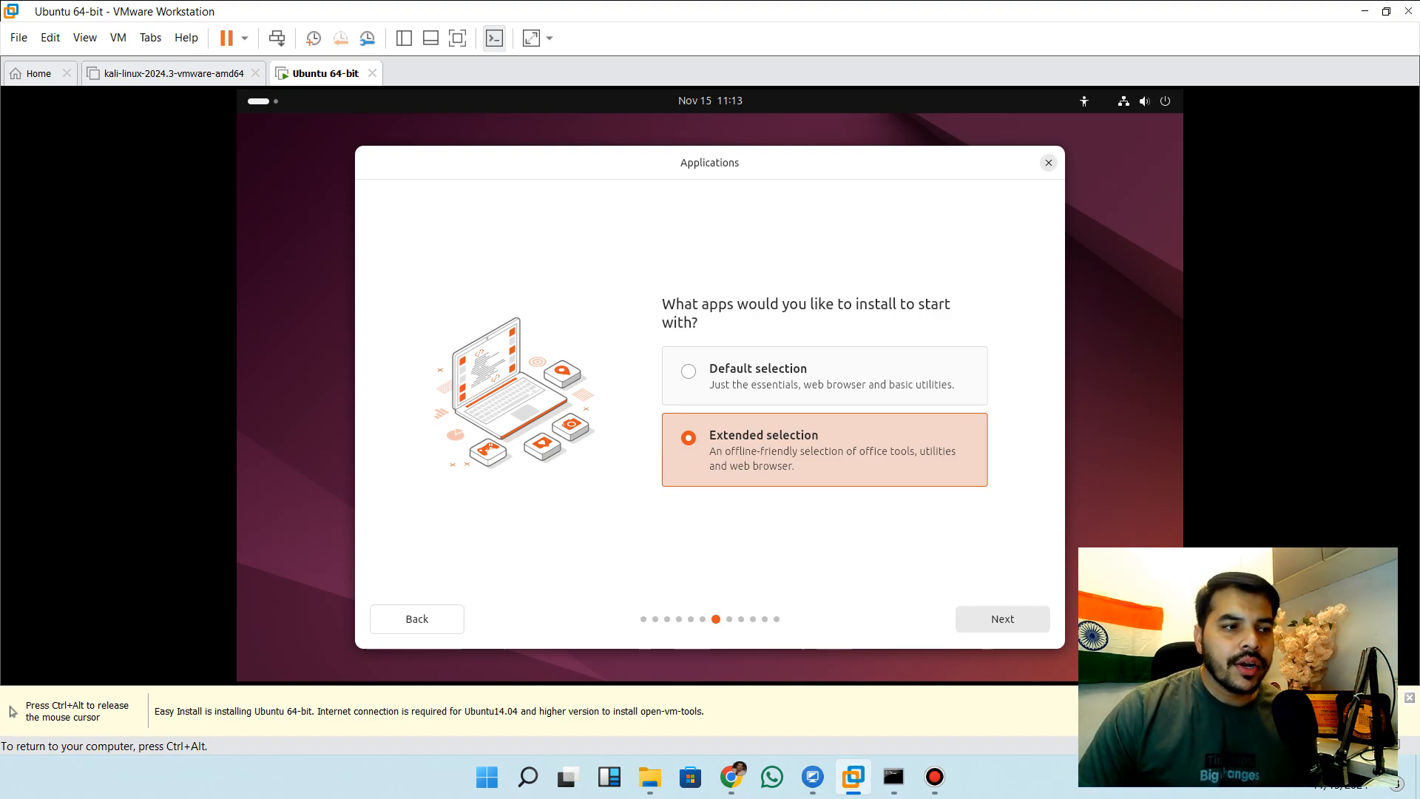
left_click(1003, 620)
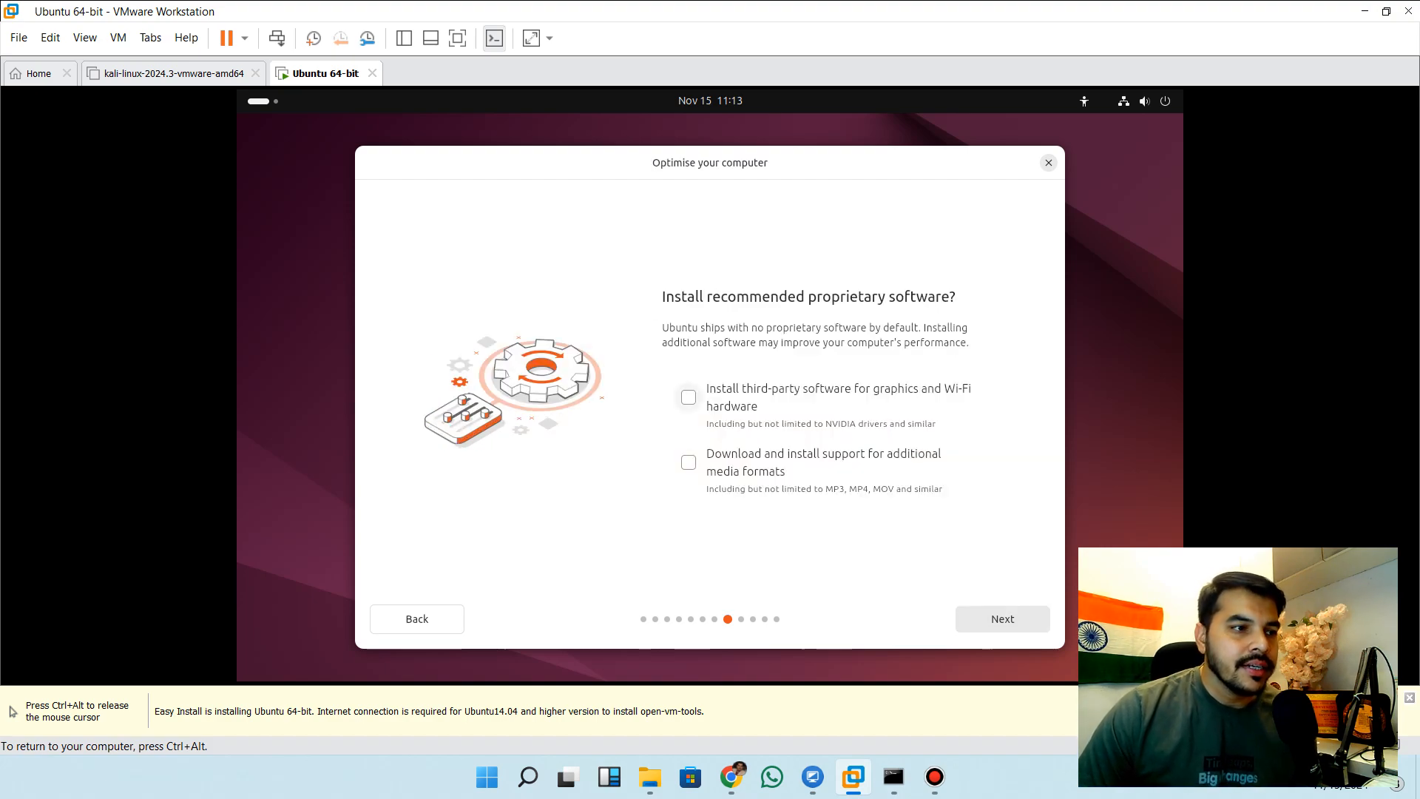
Enable third-party graphics and Wi-Fi software and additional media format support, and keep erasing the disk for the Ubuntu installation
left_click(688, 397)
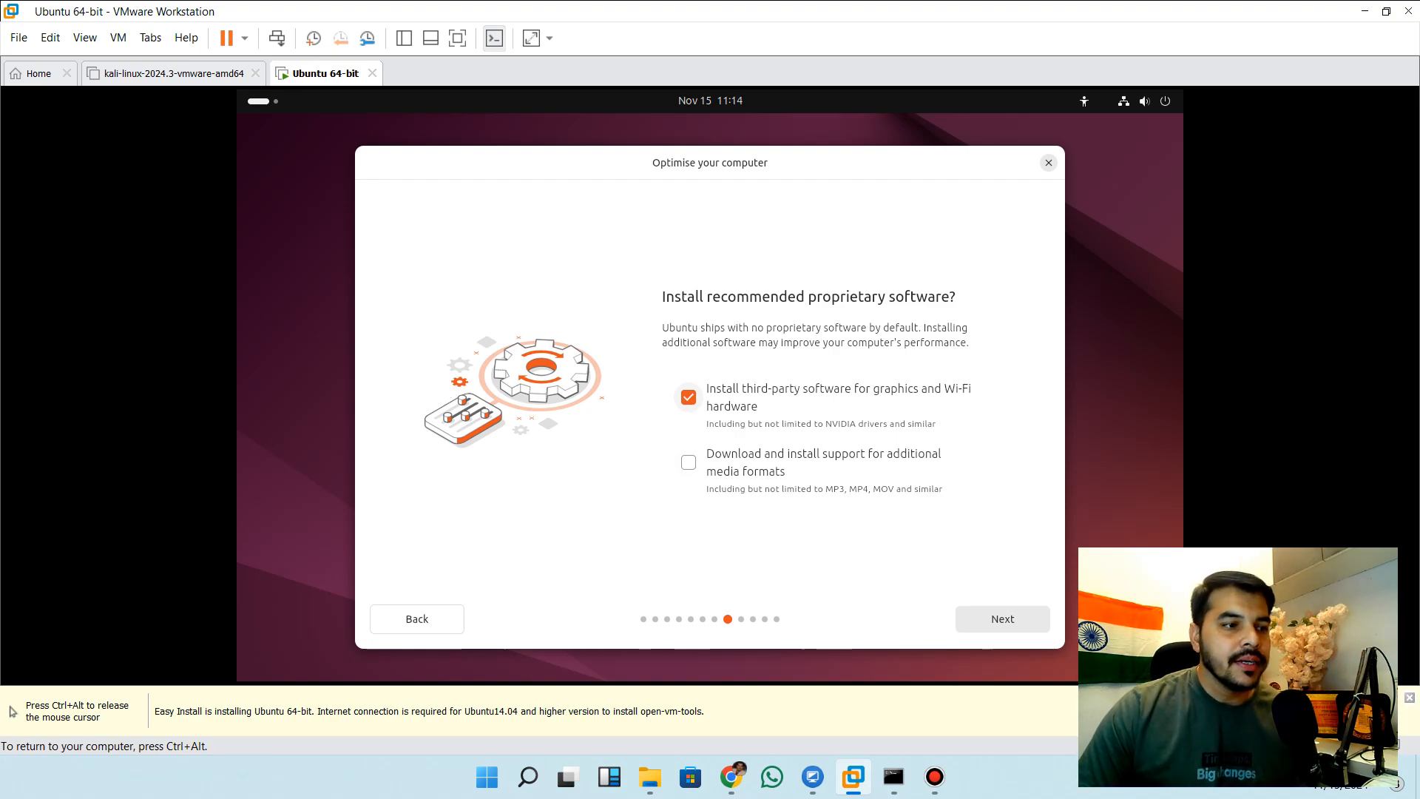
left_click(688, 462)
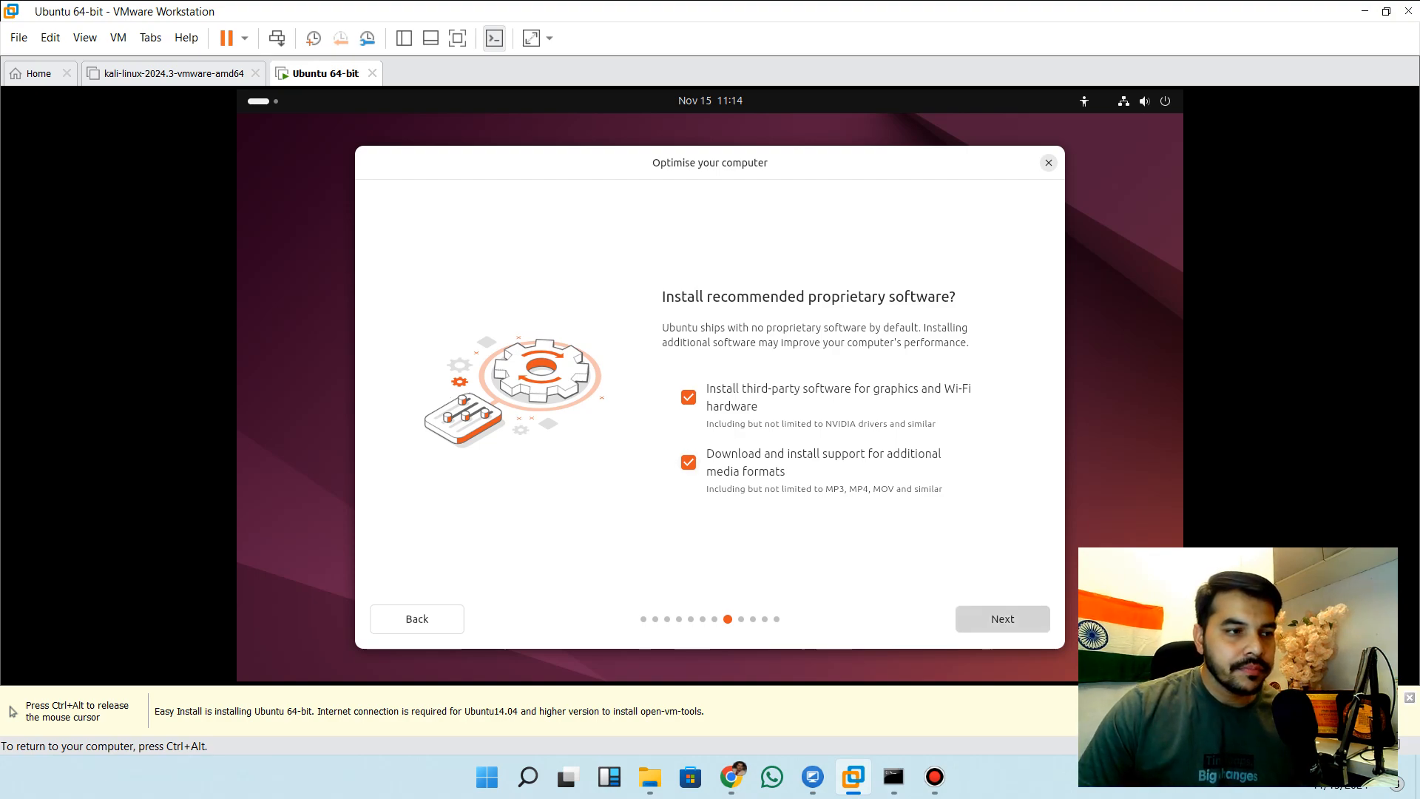
left_click(1002, 618)
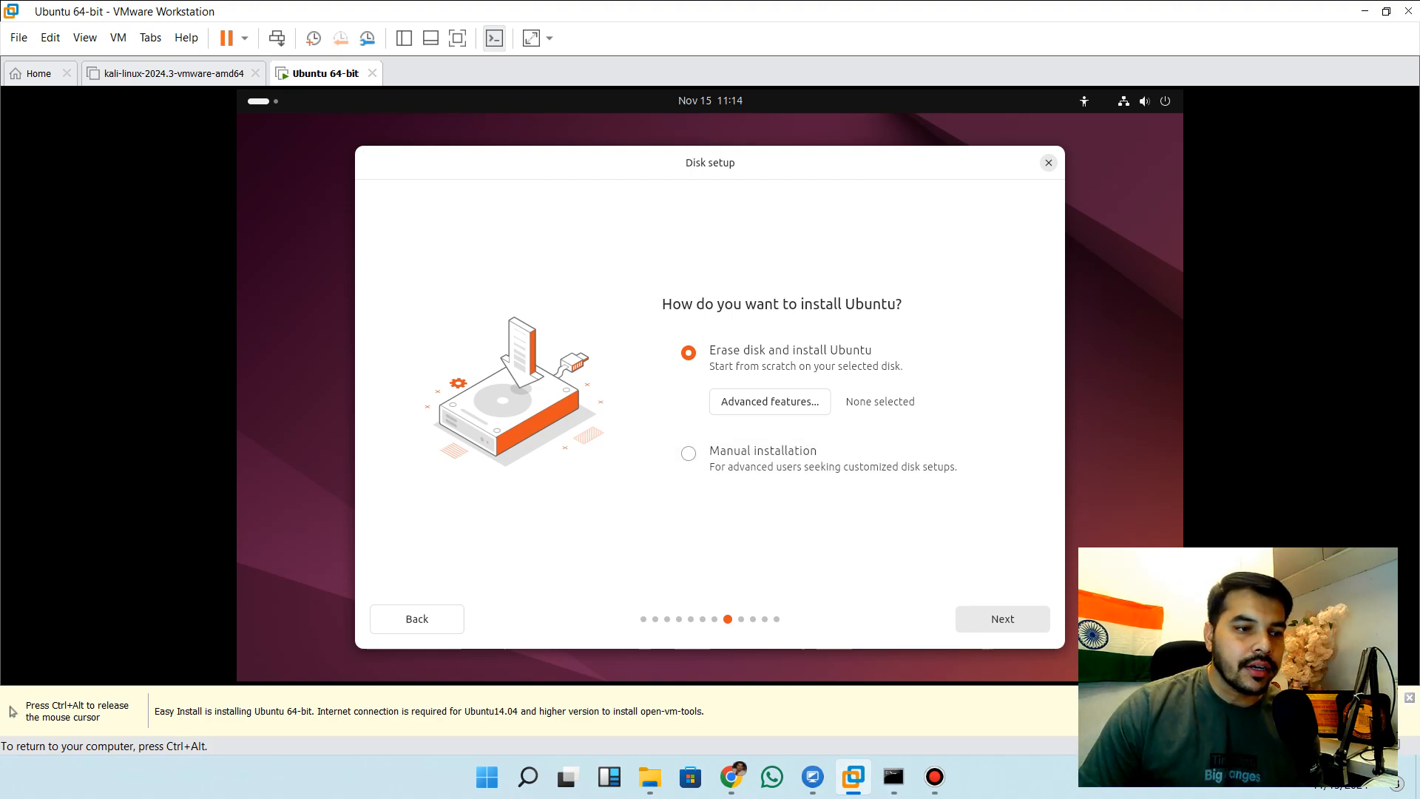
left_click(1002, 618)
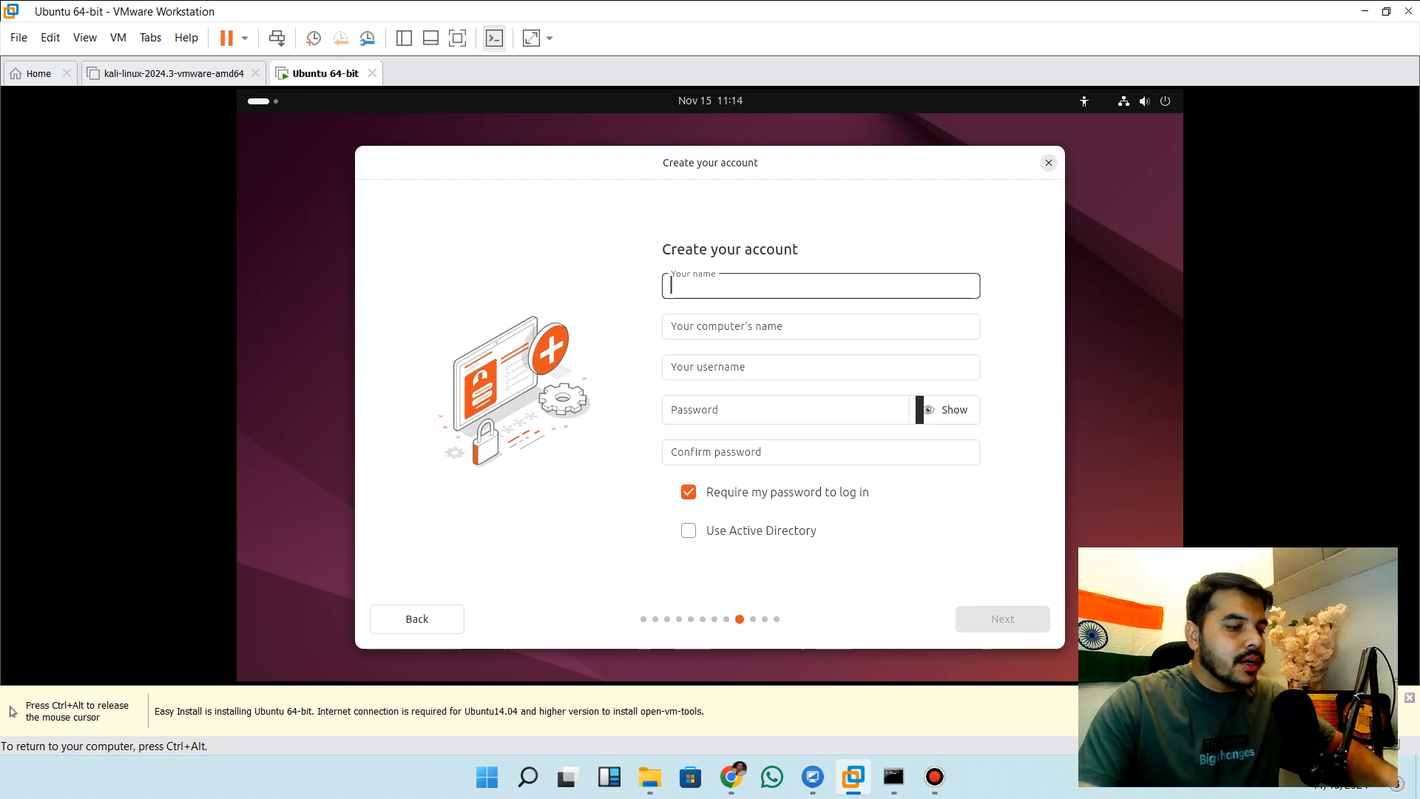
Enter hackervlog as the account's name, with the computer's name and username derived from it
type("Ha")
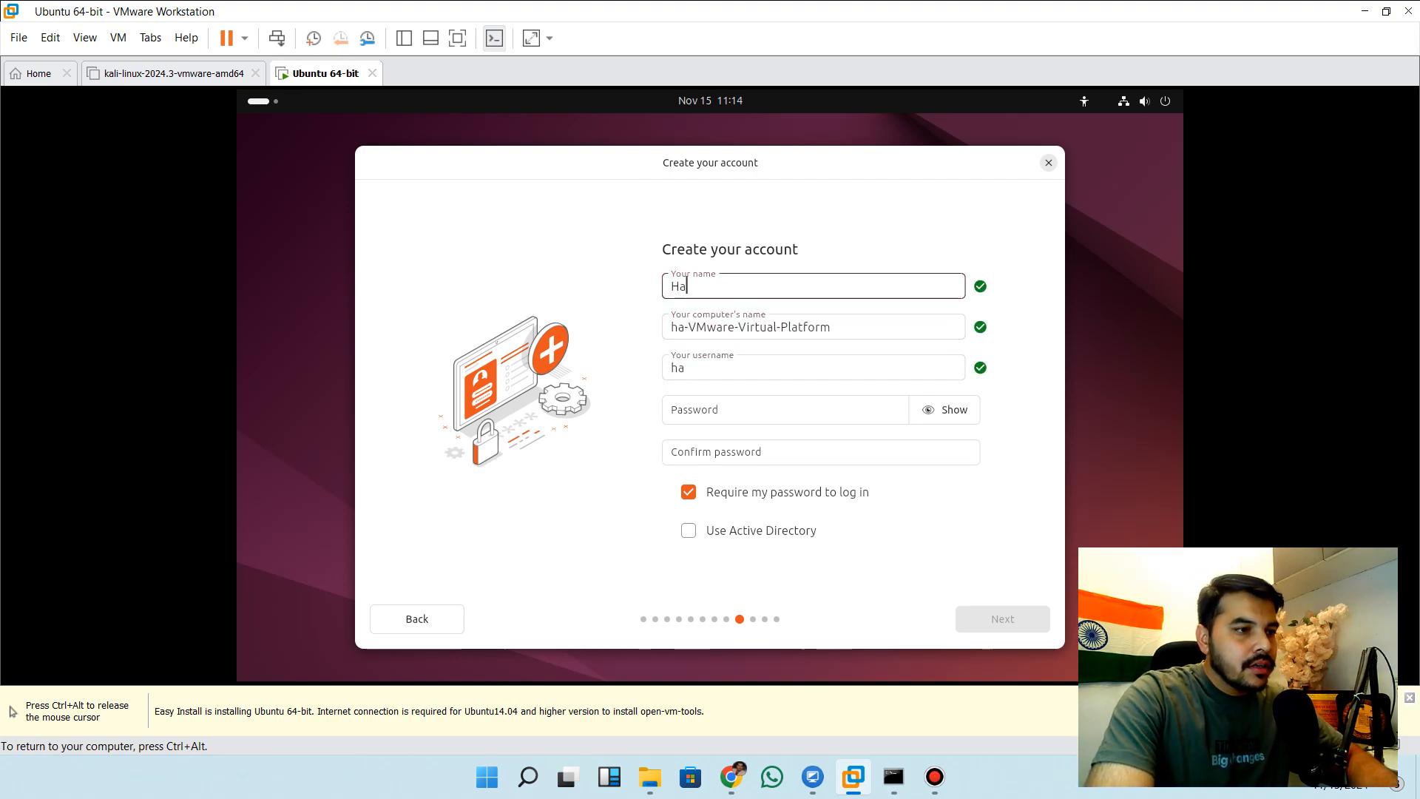
type("ckerlvo")
key("BackSpace")
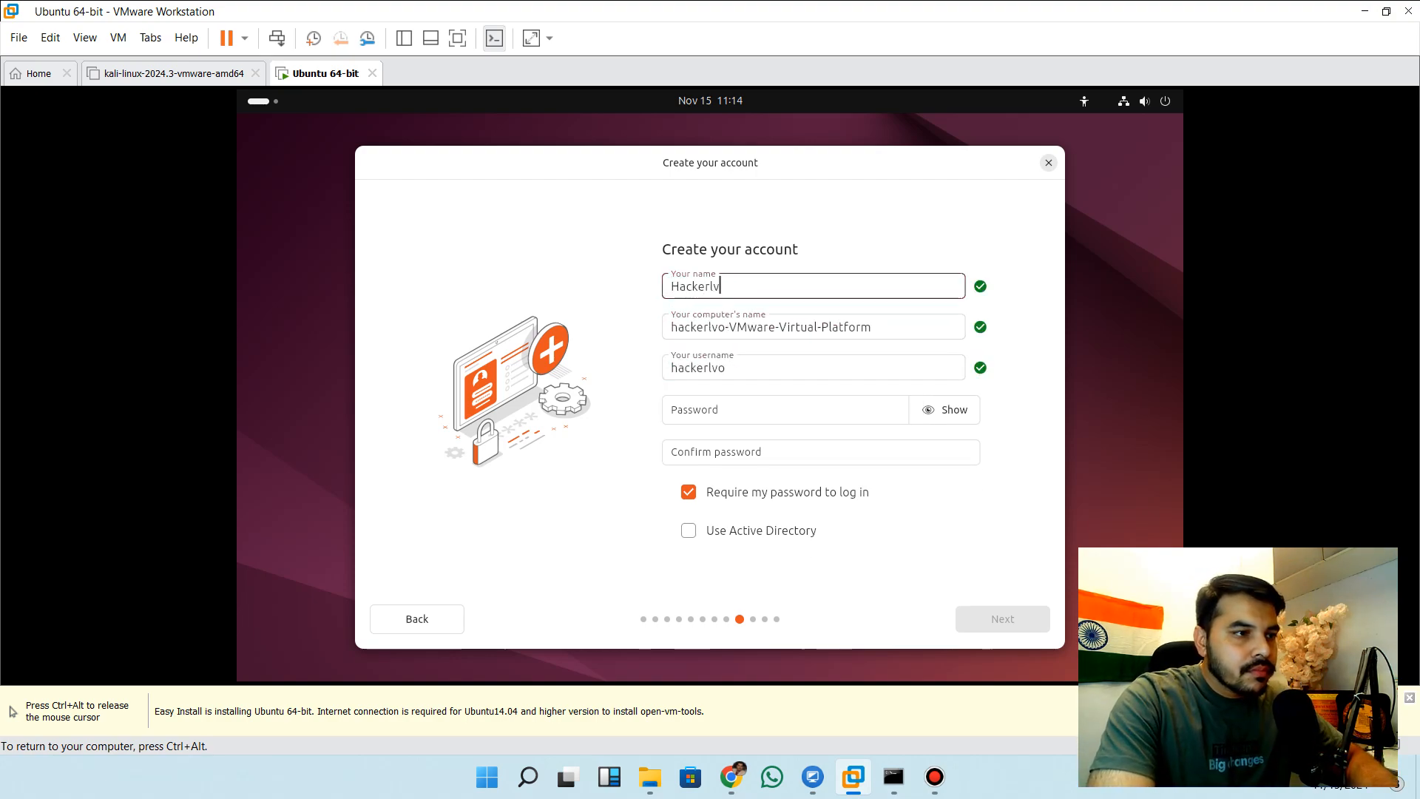
key("ctrl+a")
key("BackSpace")
type("hackerv")
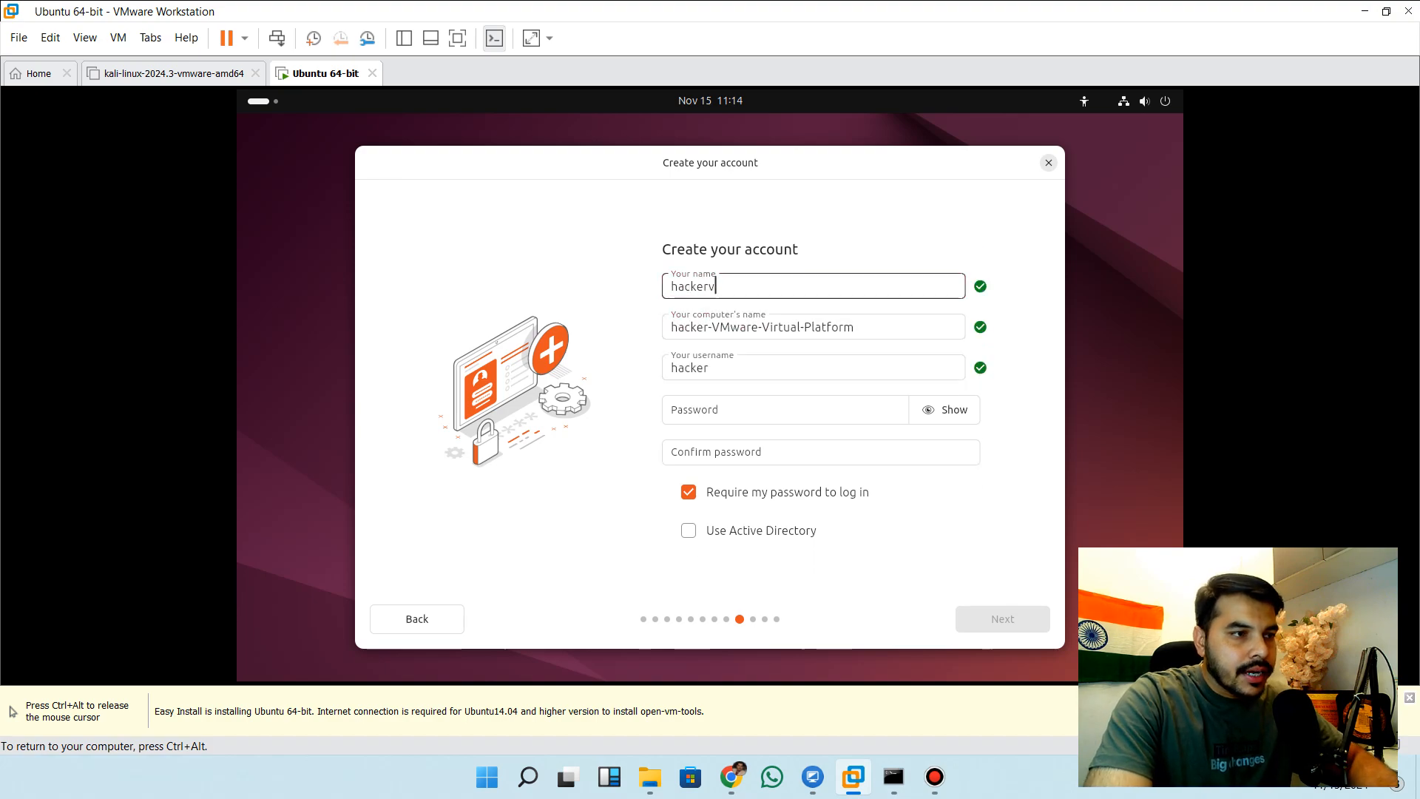
type("log")
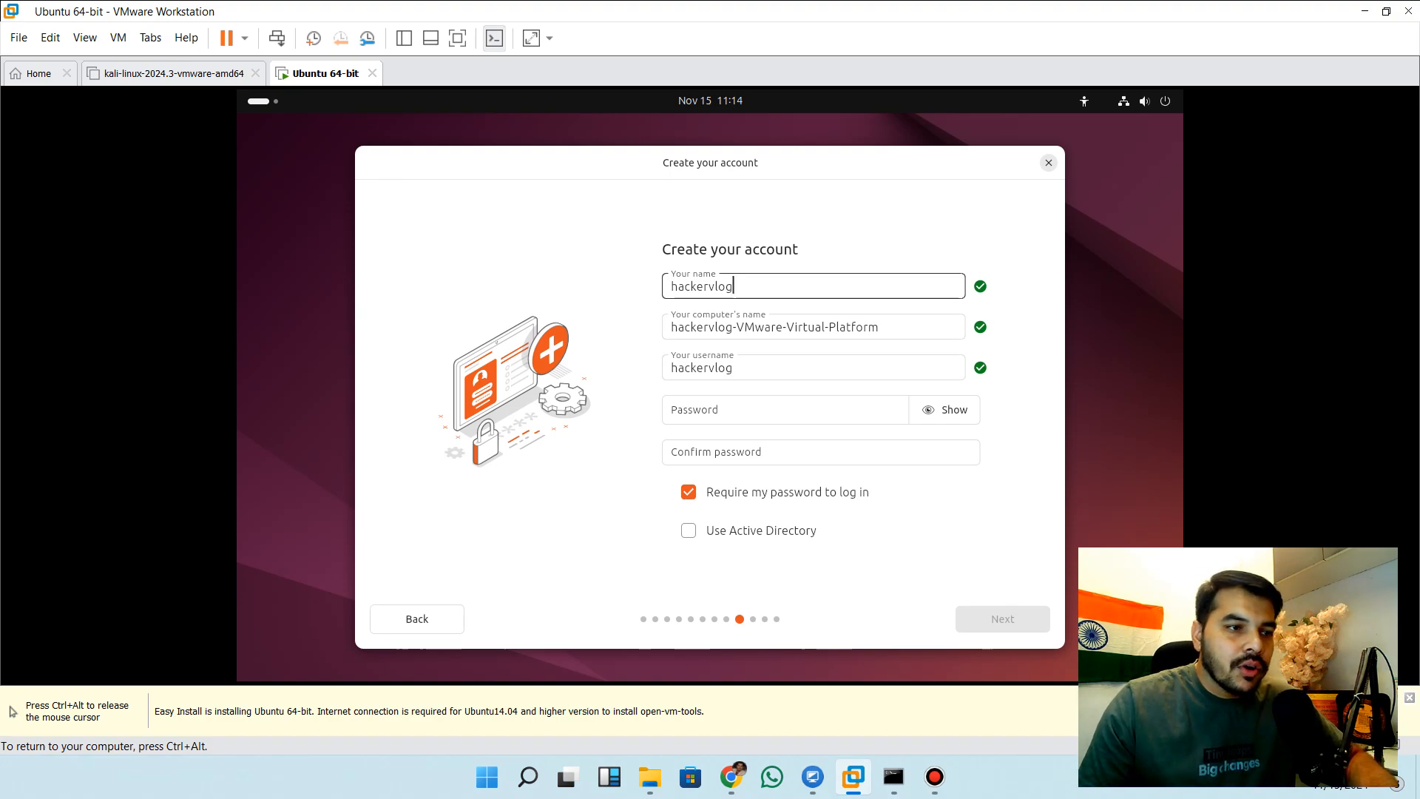
Enter and confirm an eight-character account password, keep it required at login, and accept the account details
left_click(770, 410)
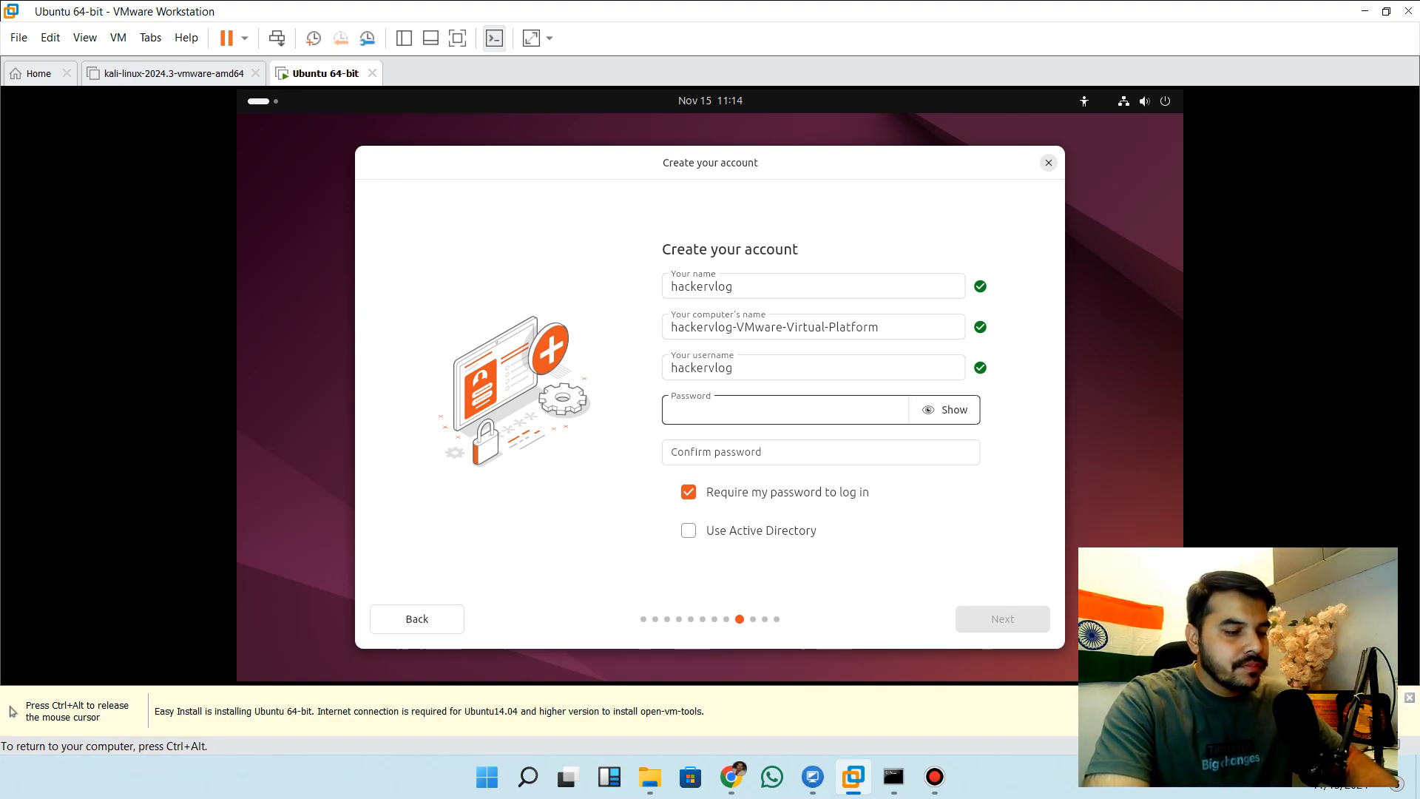
type("1234")
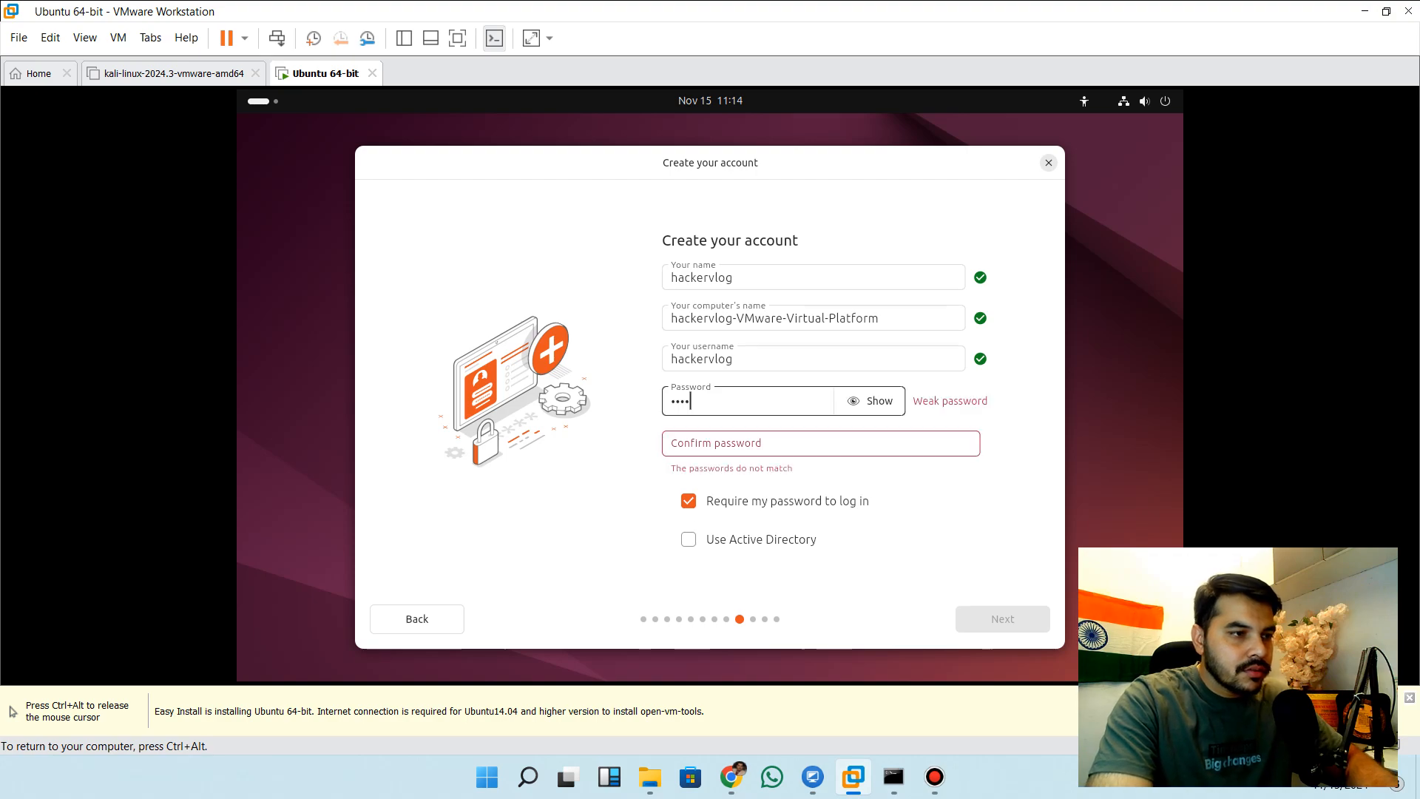
key("Tab")
key("Tab")
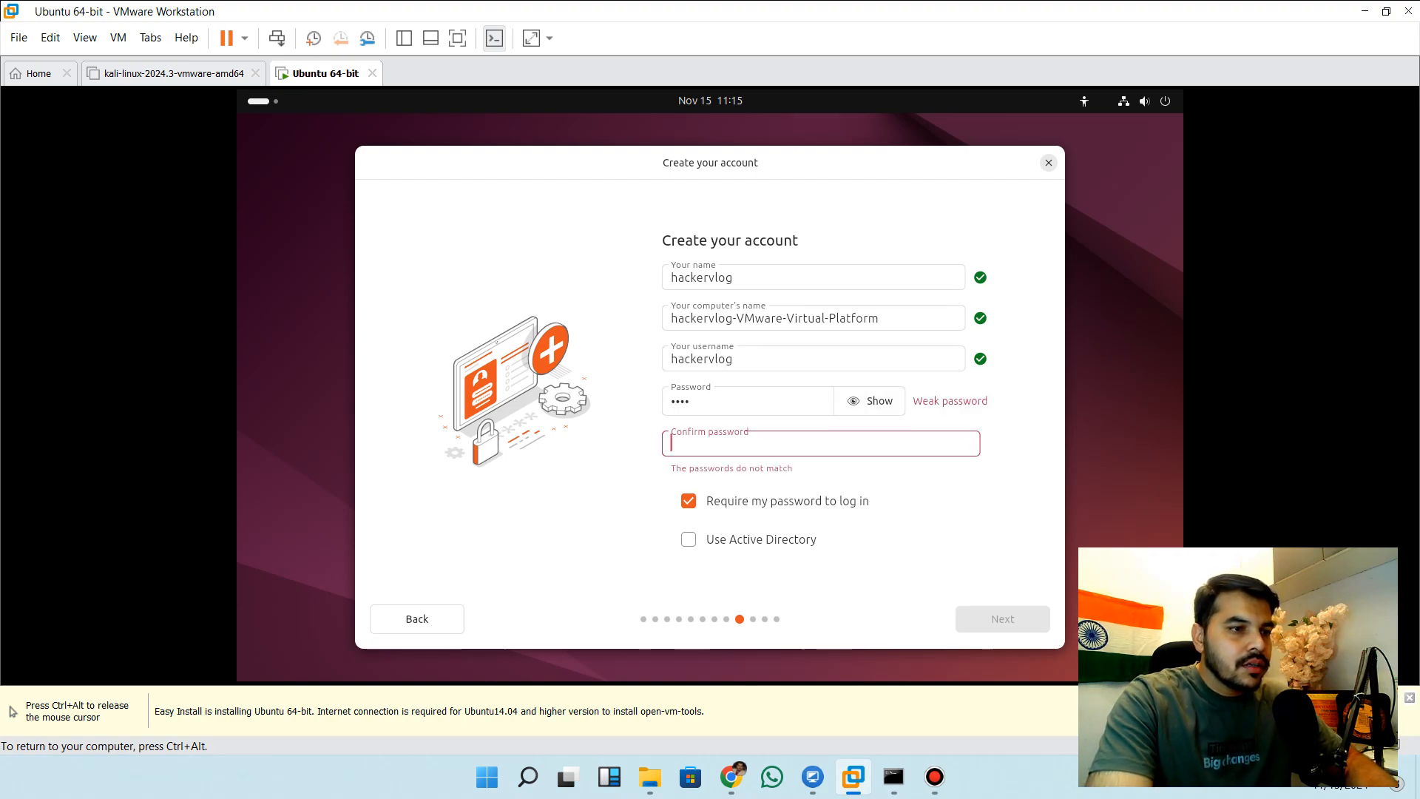
key("shift+Tab")
key("shift+Tab")
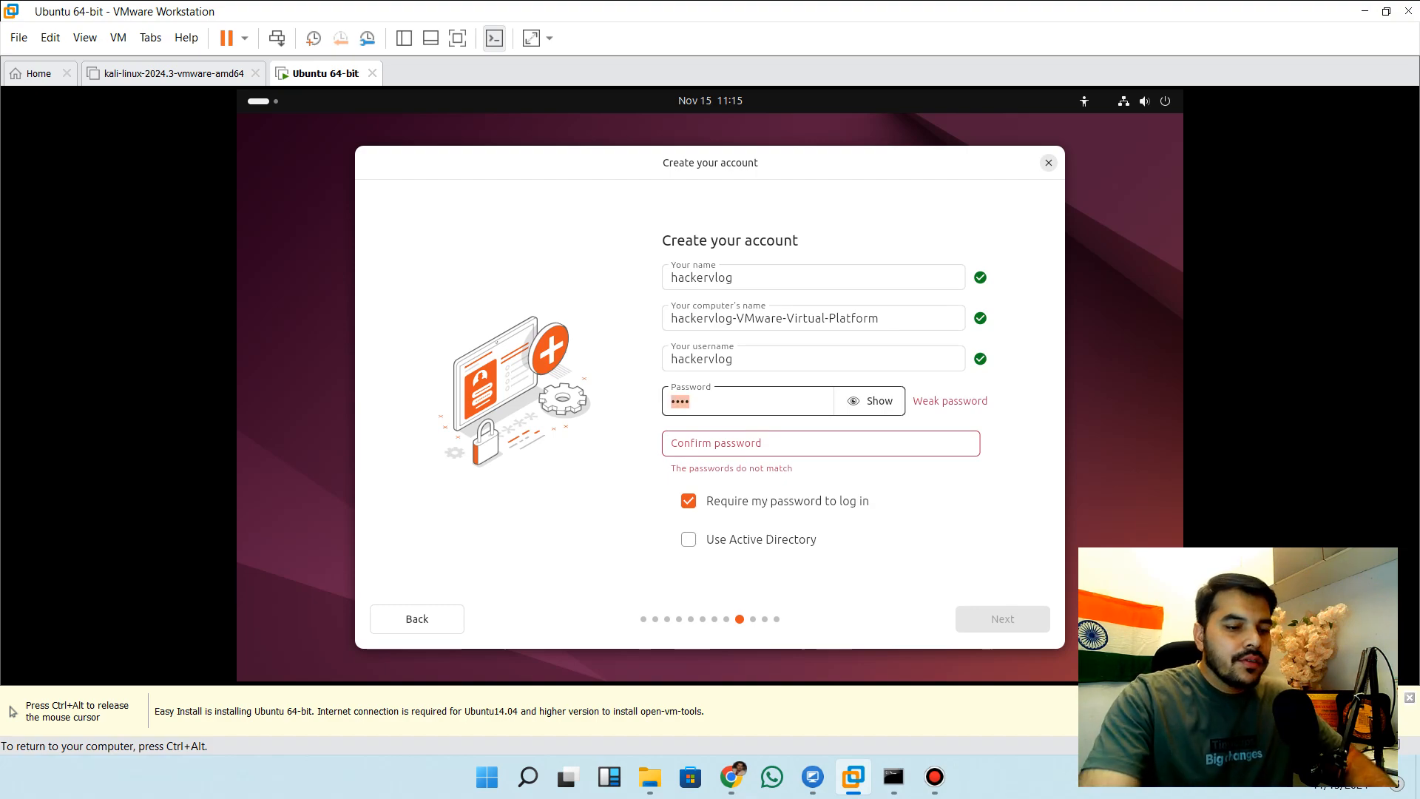
key("BackSpace")
type("12345678")
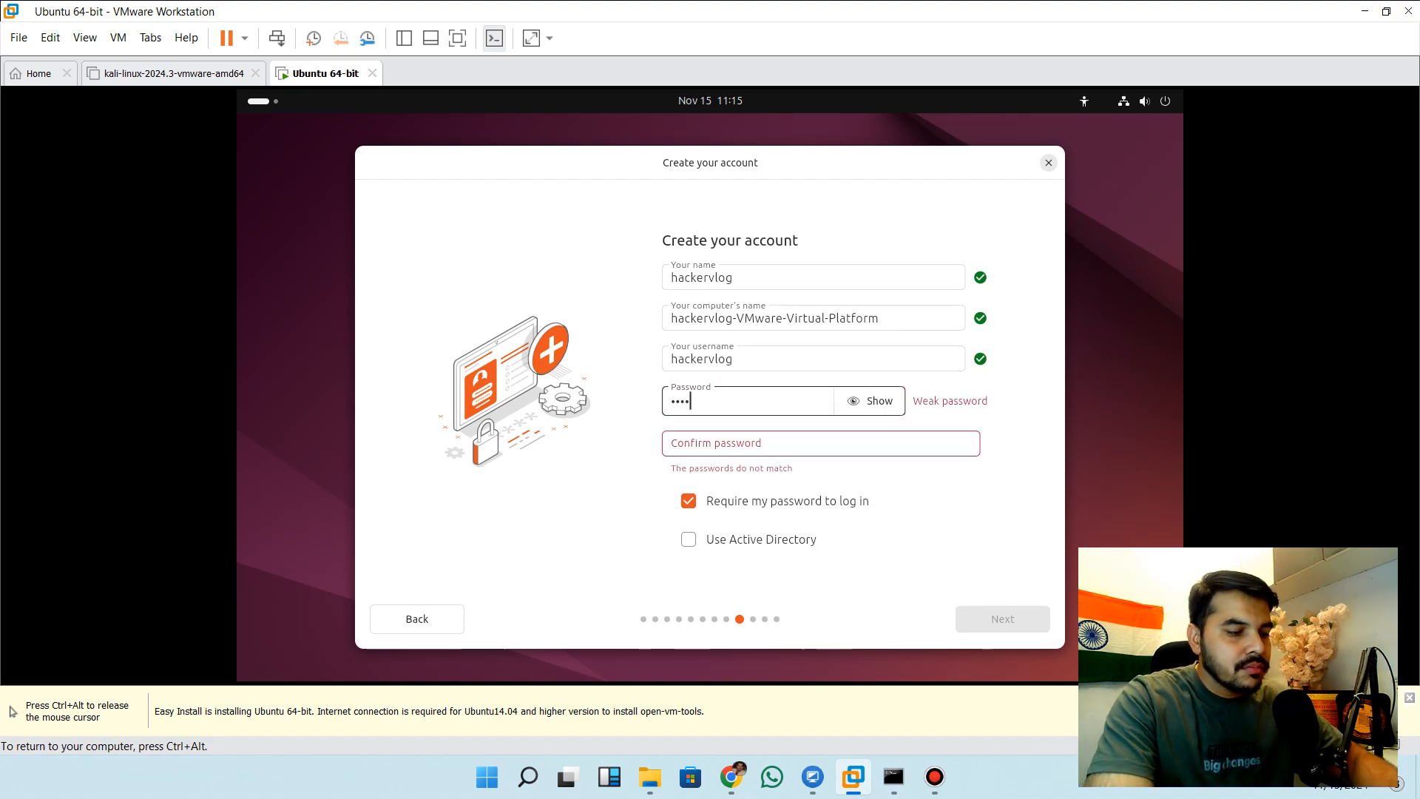
key("Tab")
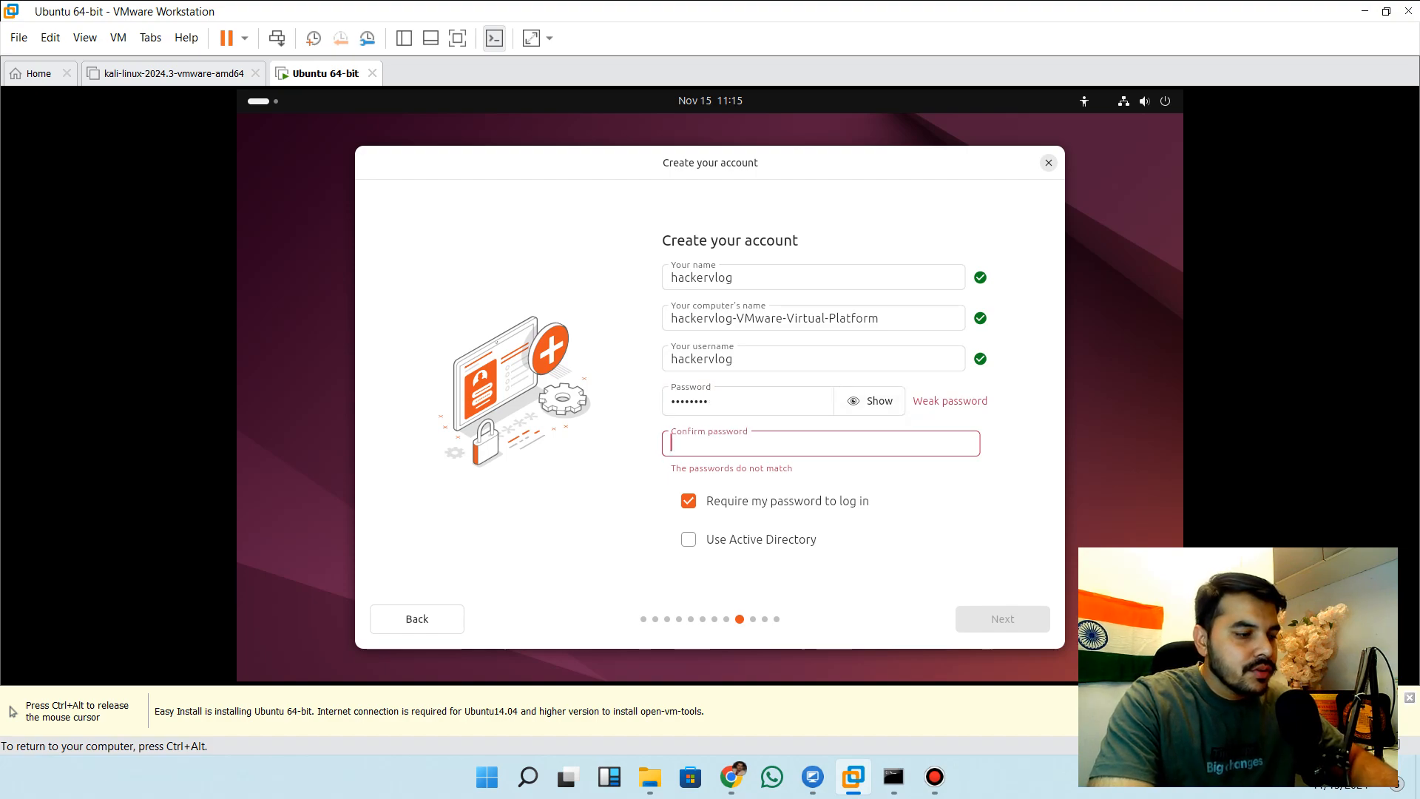
type("12345678")
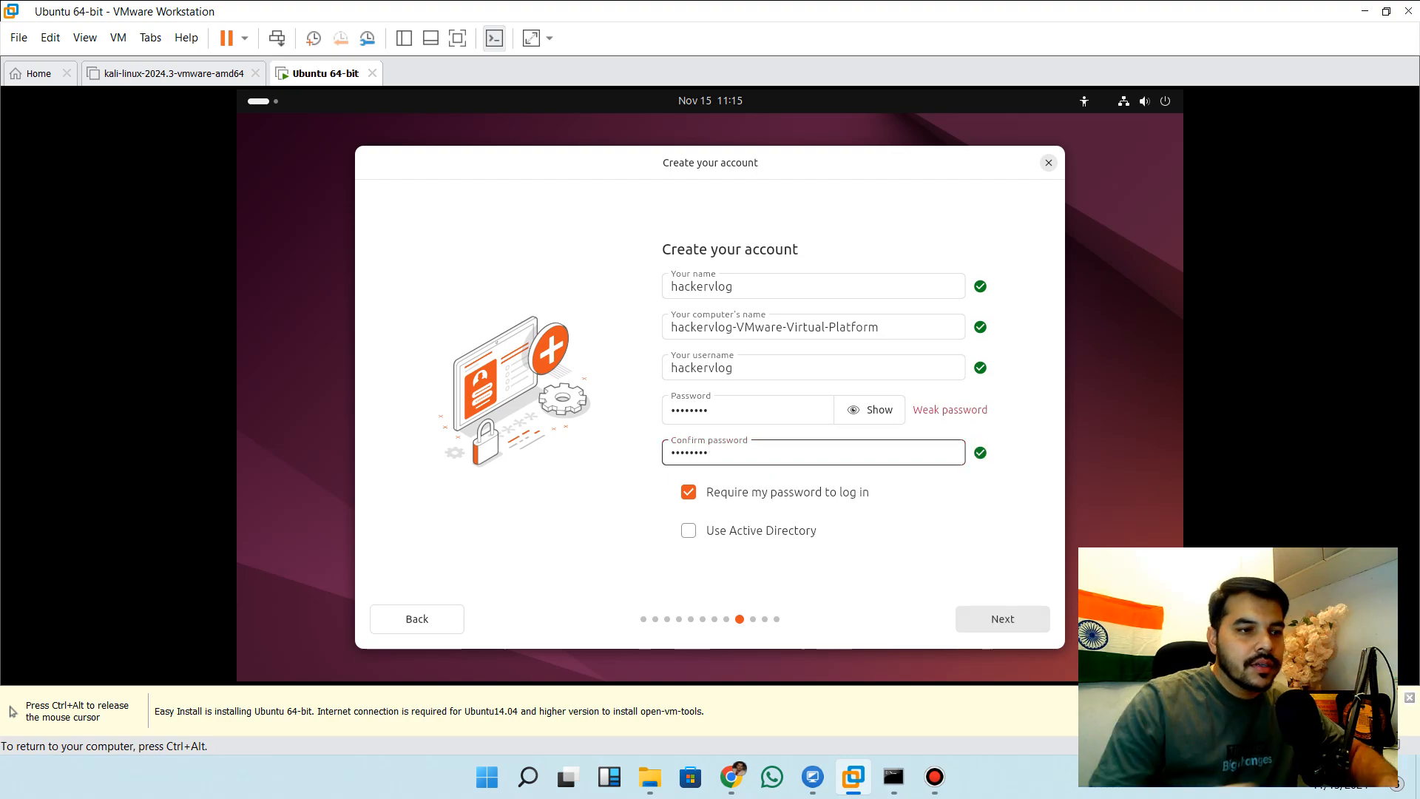
left_click(1003, 619)
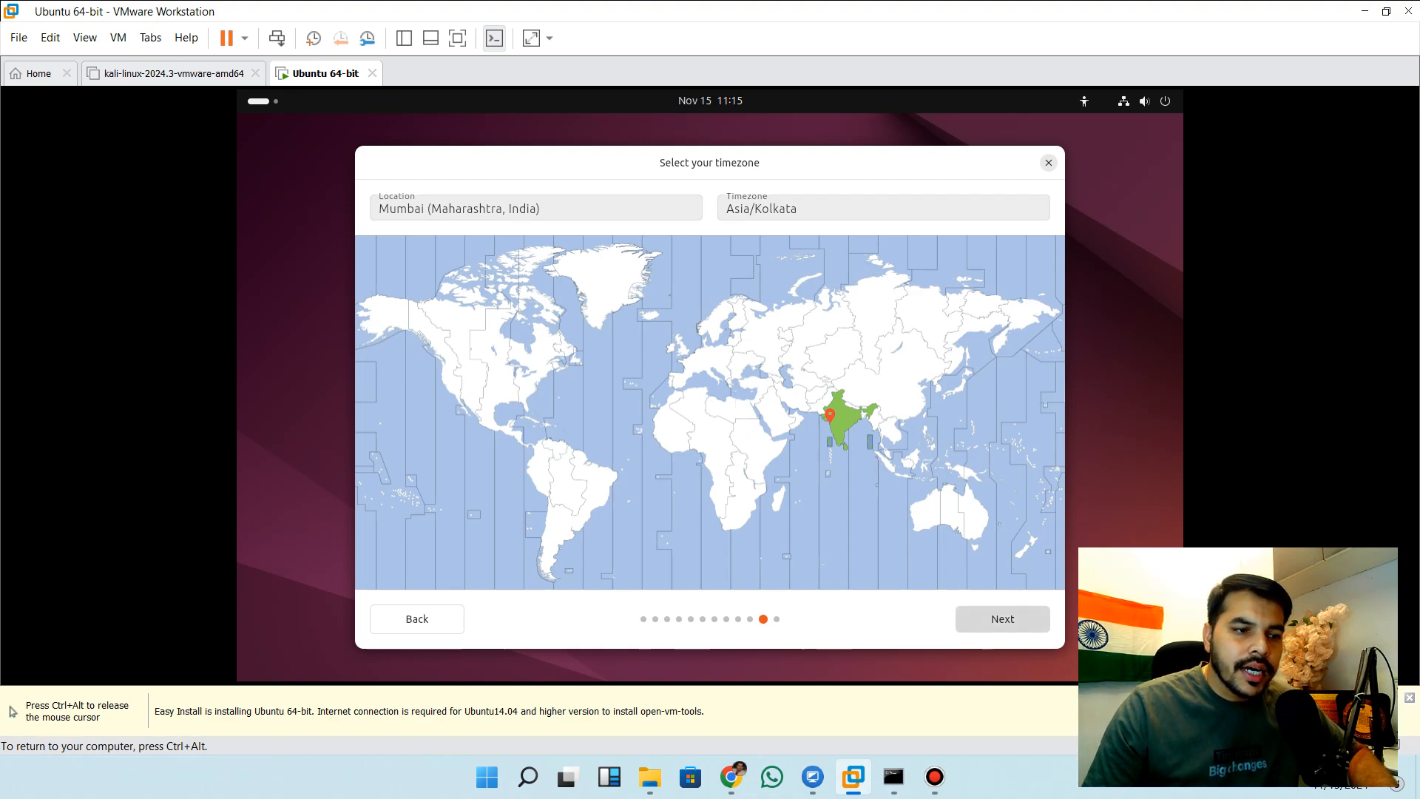
Accept Mumbai with the Asia/Kolkata timezone, start the Ubuntu installation, and release the cursor from the virtual machine
left_click(1003, 619)
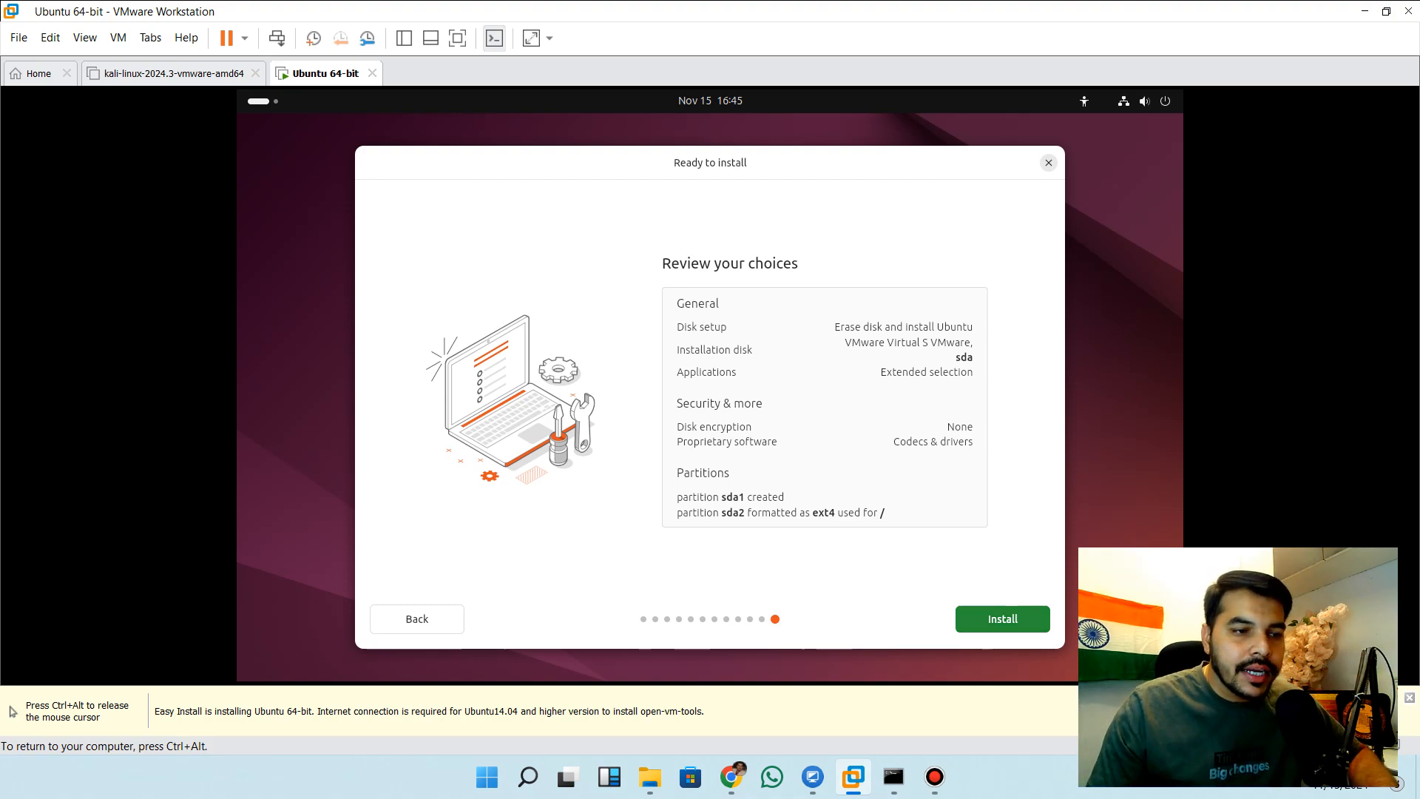
left_click(1002, 619)
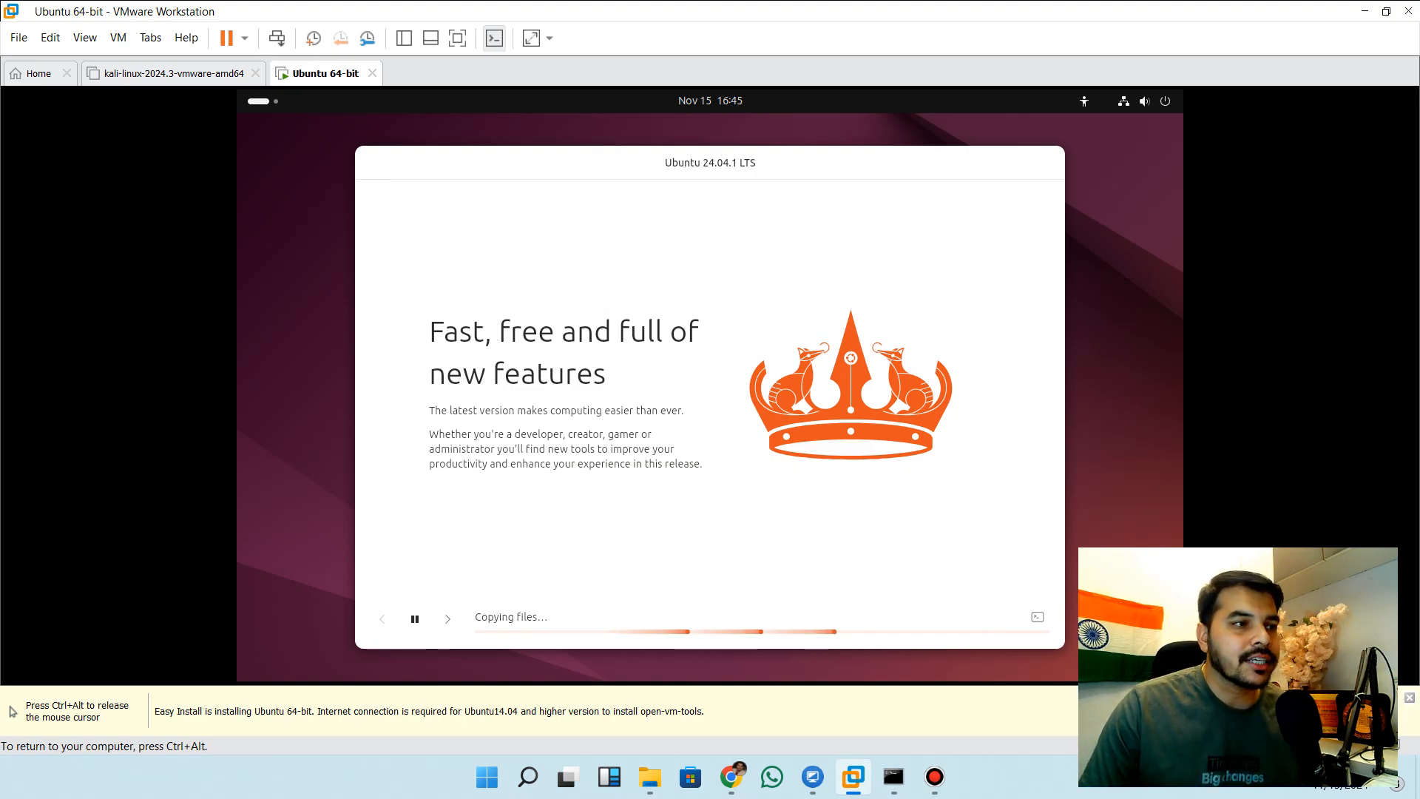
key("ctrl+alt")
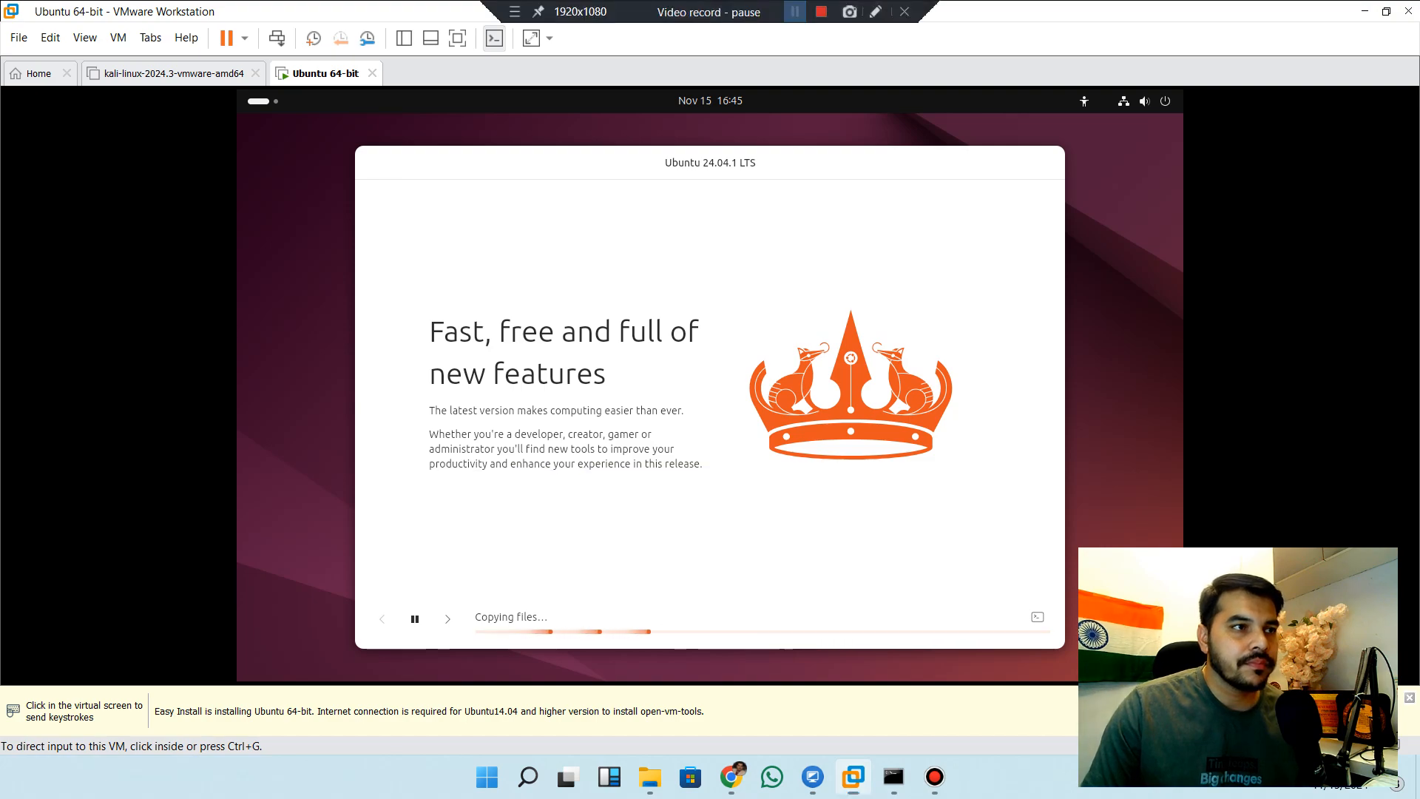